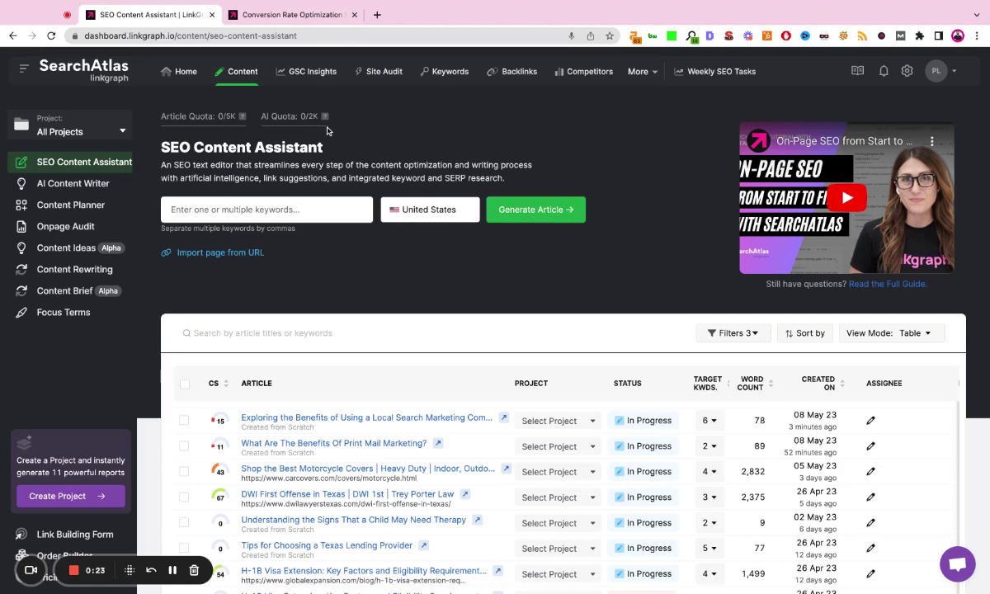
Copy the live linkgraph.com CRO page URL and import it as a new article.
{"action": "left_click", "coordinate": [290, 15]}
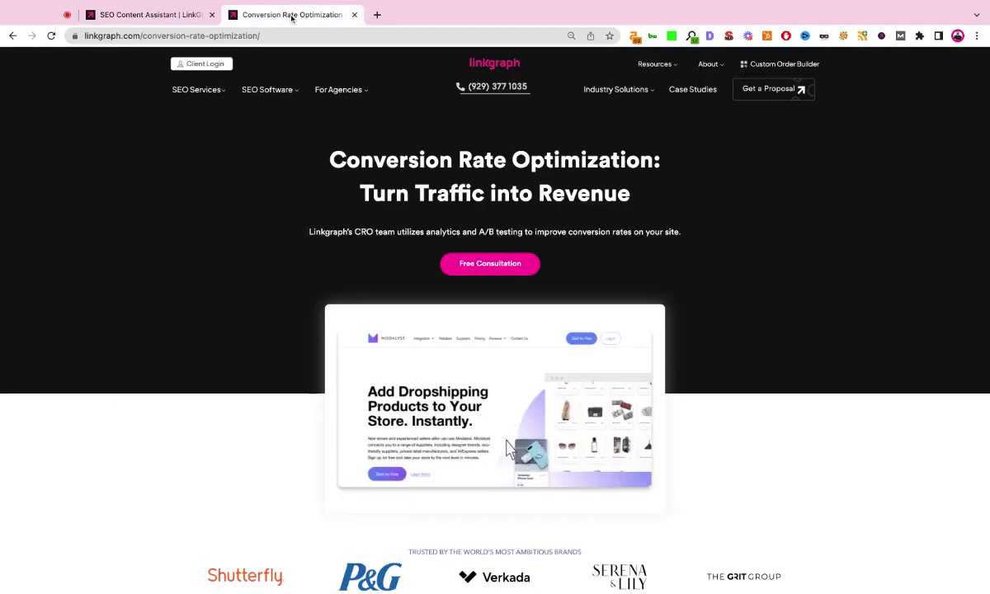
{"action": "left_click", "coordinate": [189, 36]}
{"action": "key", "text": "ctrl+c"}
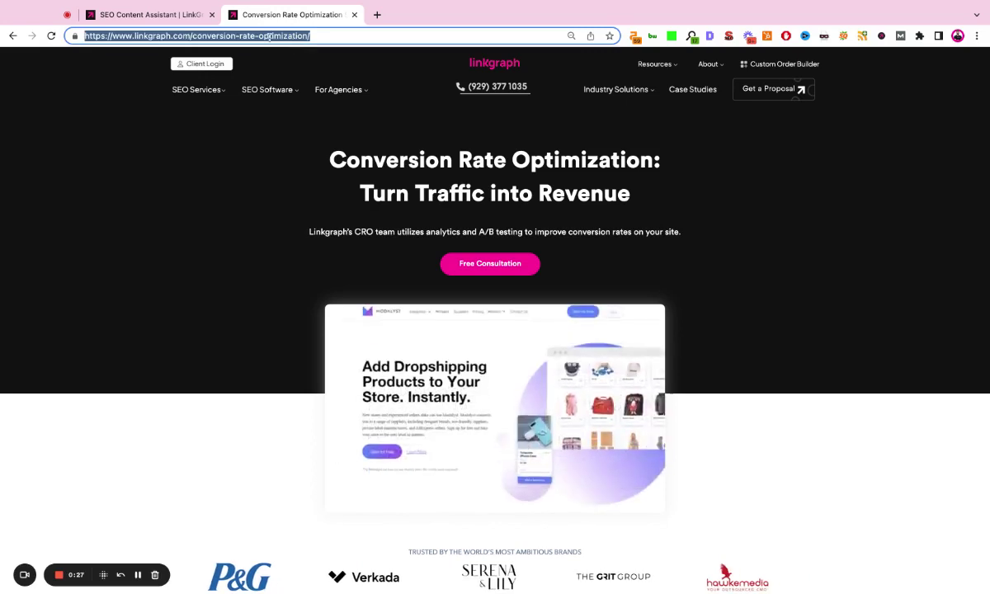
{"action": "left_click", "coordinate": [148, 20]}
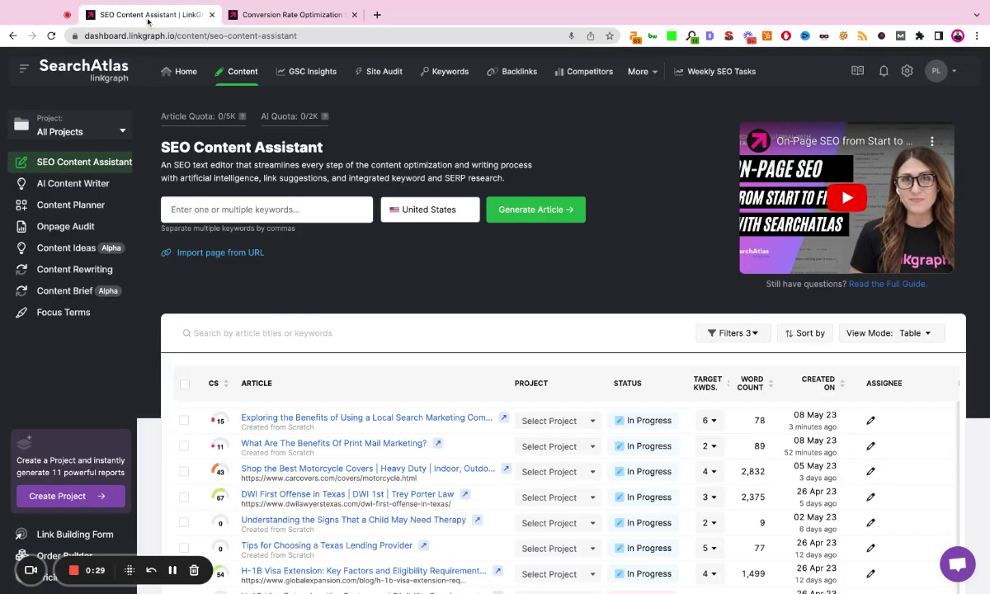
{"action": "left_click", "coordinate": [220, 253]}
{"action": "key", "text": "ctrl+v"}
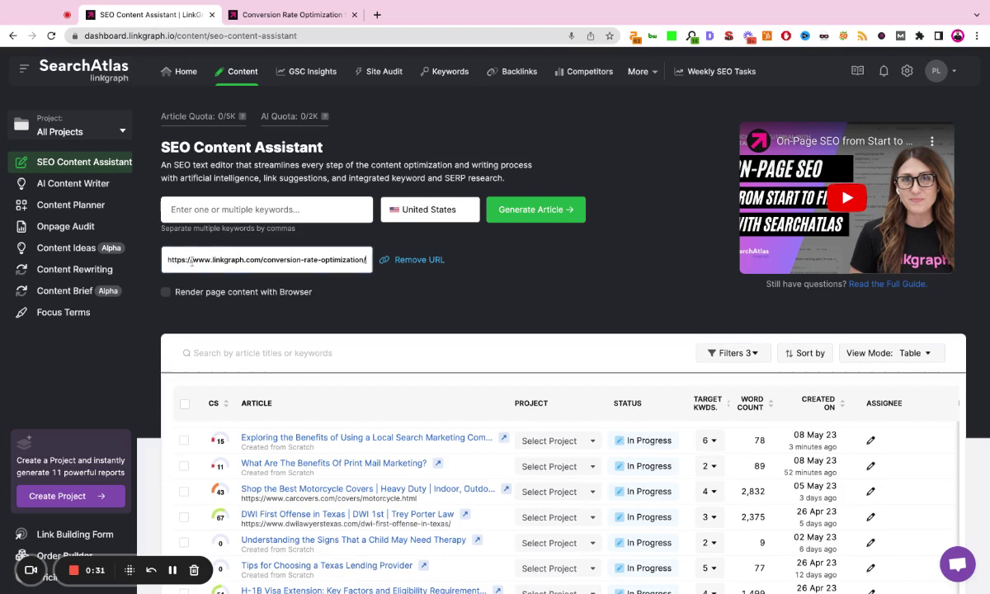
Set target keyword 'conversion rate optimization services' and leave the location as United States.
{"action": "left_click", "coordinate": [255, 208]}
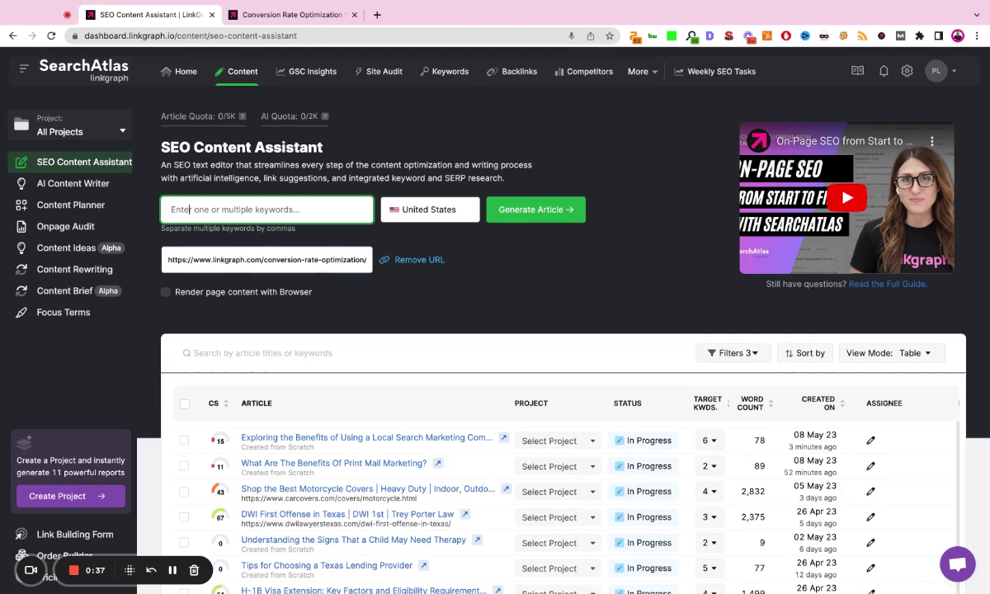
{"action": "type", "text": "conversion rate optimiz"}
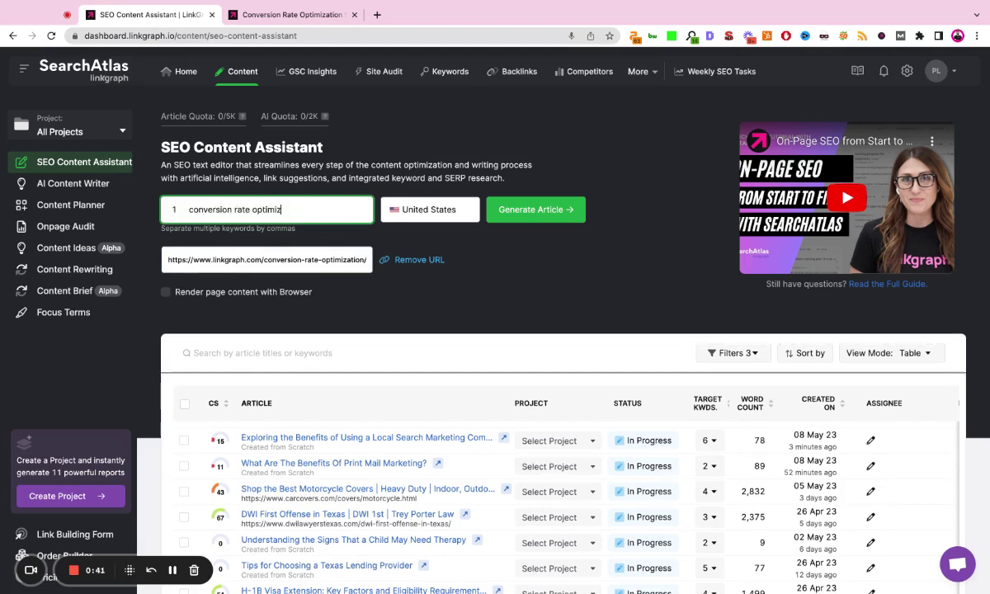
{"action": "type", "text": "ation services"}
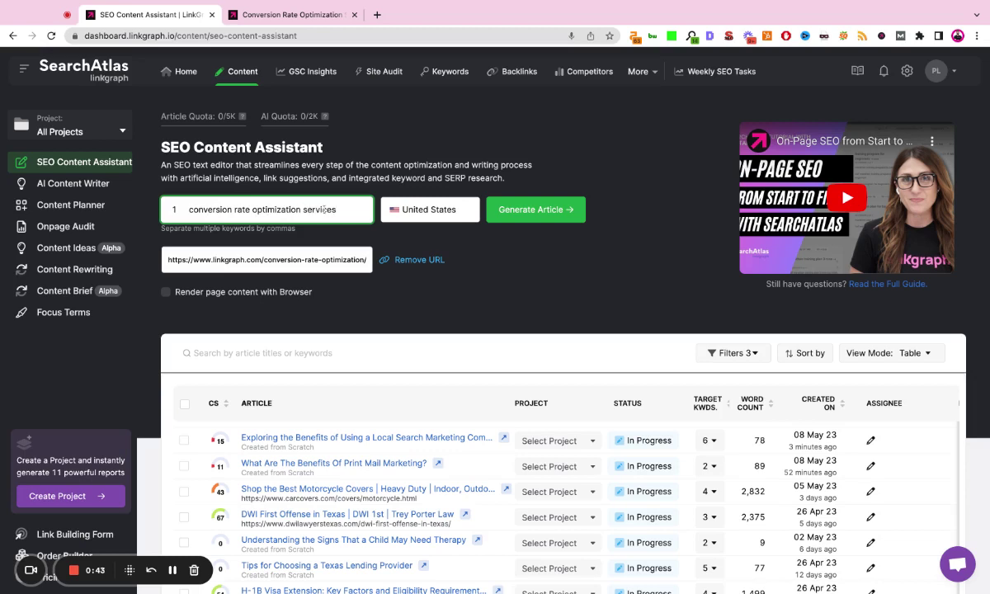
{"action": "left_click", "coordinate": [416, 213]}
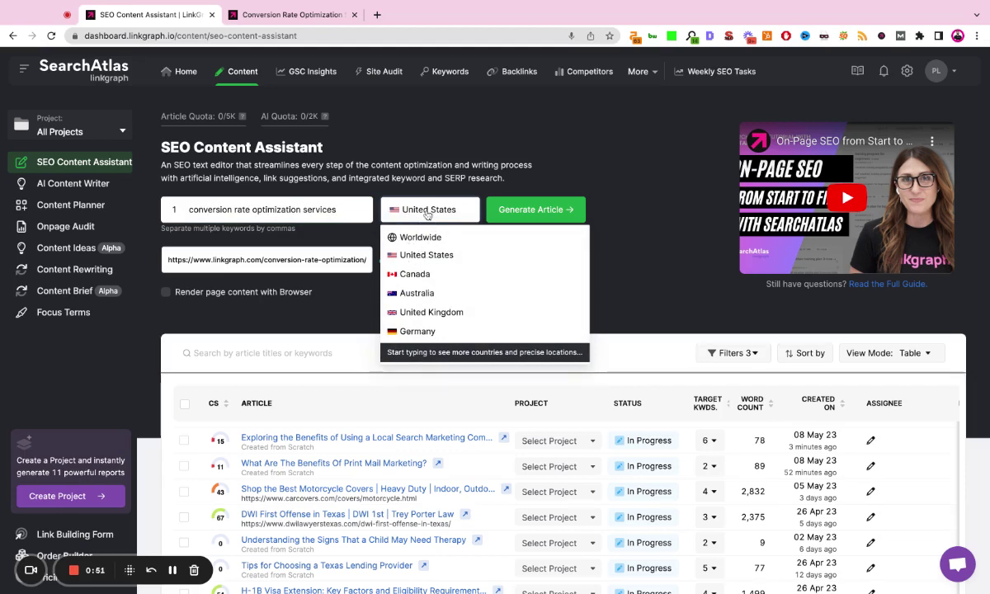
{"action": "type", "text": "orange county"}
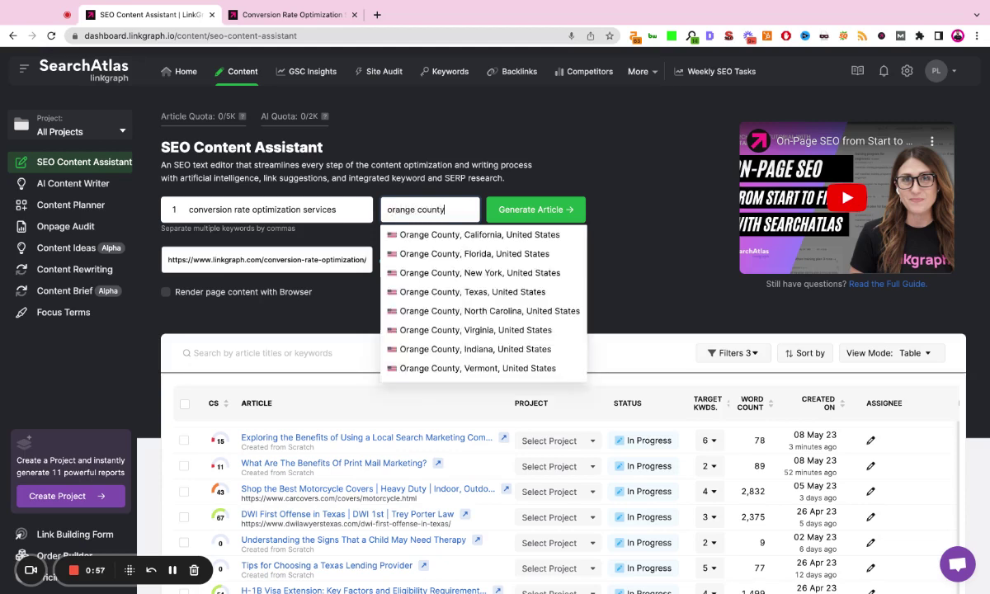
{"action": "key", "text": "ctrl+a"}
{"action": "key", "text": "BackSpace"}
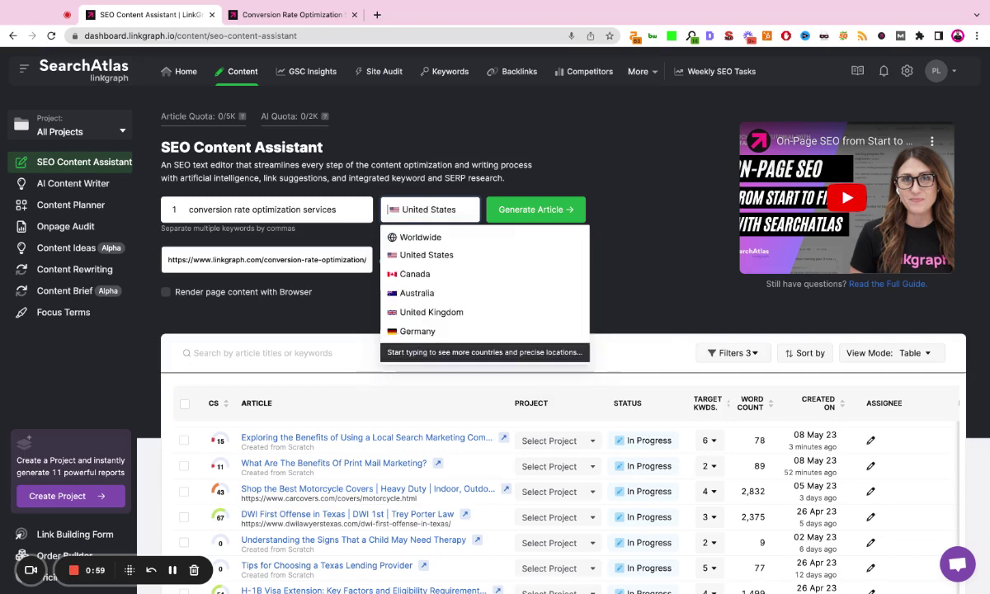
{"action": "left_click", "coordinate": [424, 219]}
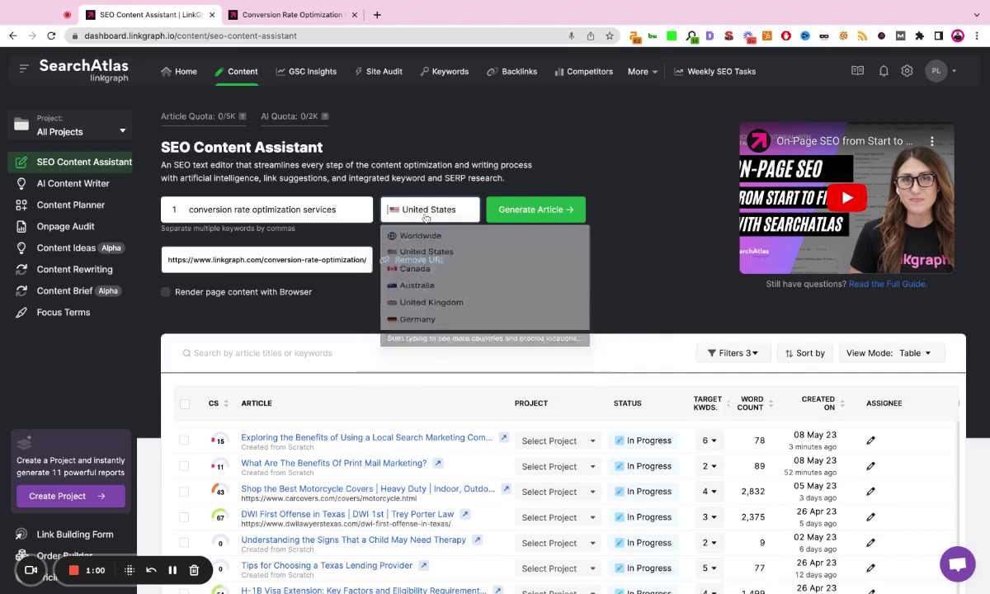
Generate the article from the imported page, which scores 85/100, and compare it with the live CRO page.
{"action": "left_click", "coordinate": [549, 213]}
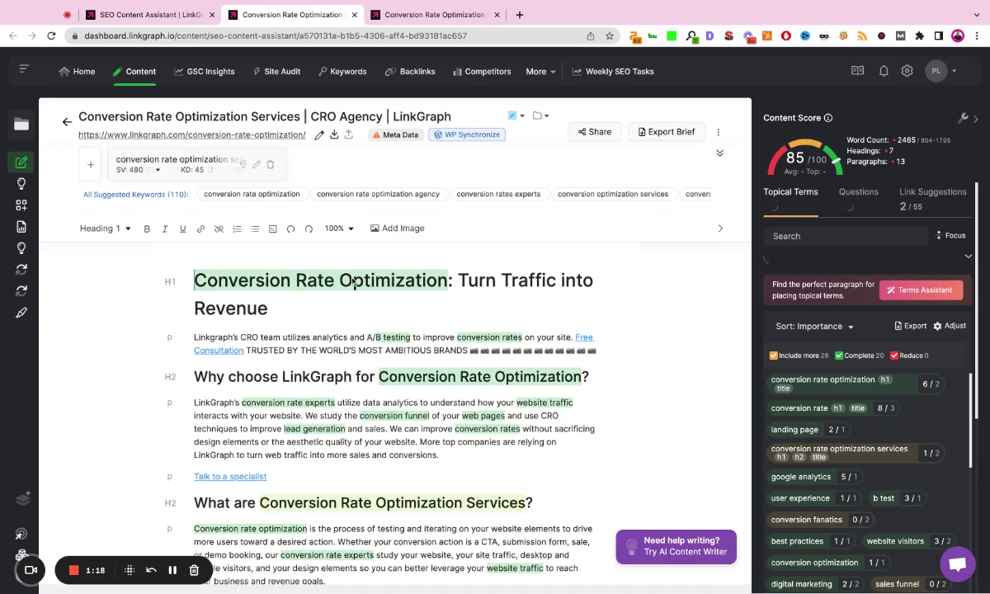
{"action": "scroll", "coordinate": [355, 281], "scroll_direction": "down", "scroll_amount": 5}
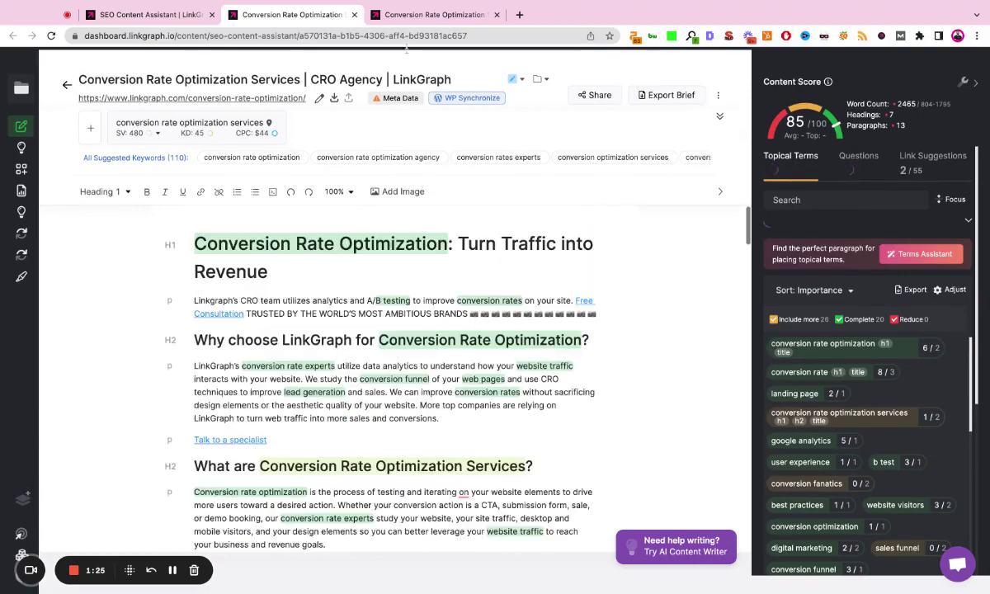
{"action": "left_click", "coordinate": [396, 15]}
{"action": "scroll", "coordinate": [412, 251], "scroll_direction": "down", "scroll_amount": 10}
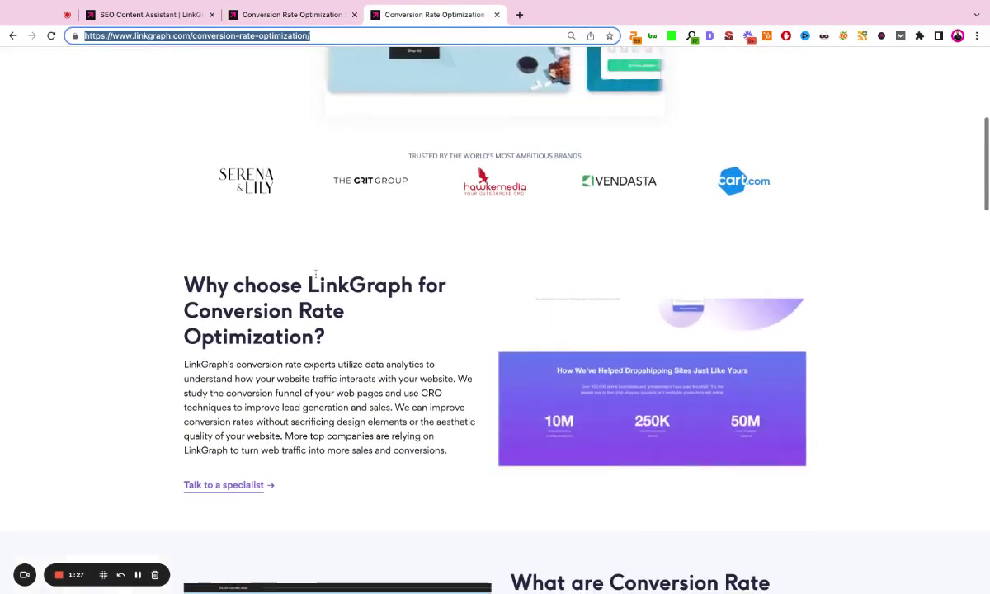
{"action": "key", "text": "ctrl+shift+Tab"}
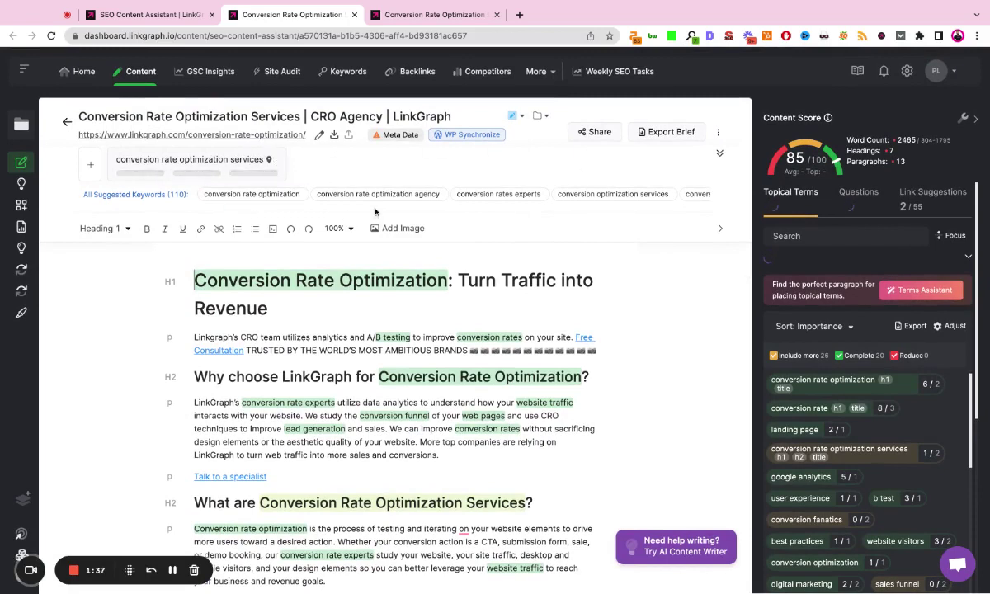
{"action": "mouse_move", "coordinate": [338, 204]}
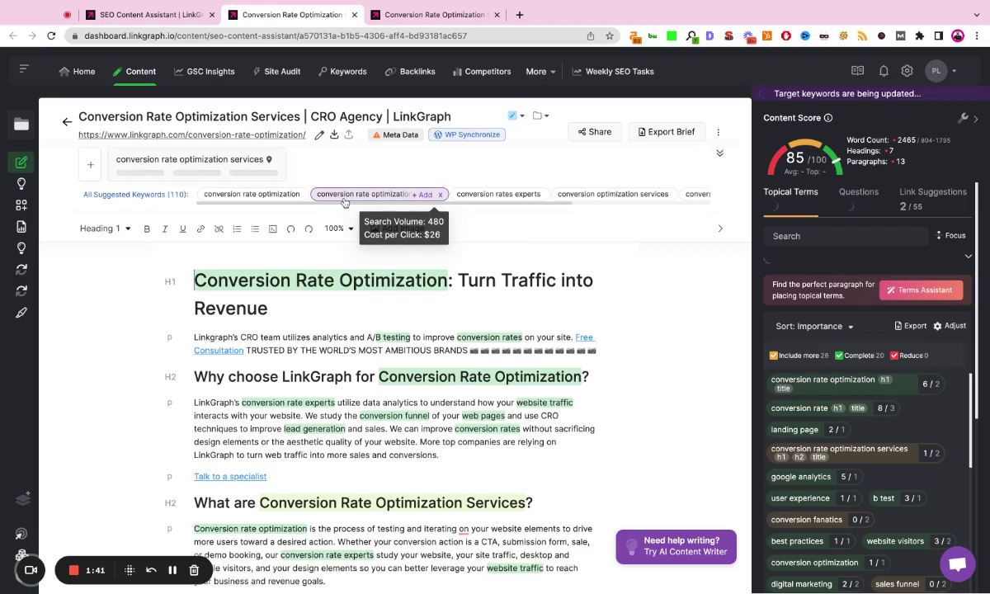
Add the 'conversion rate optimization agency' chip and, from All Suggested Keywords, 'conversion optimization services'.
{"action": "left_click", "coordinate": [422, 195]}
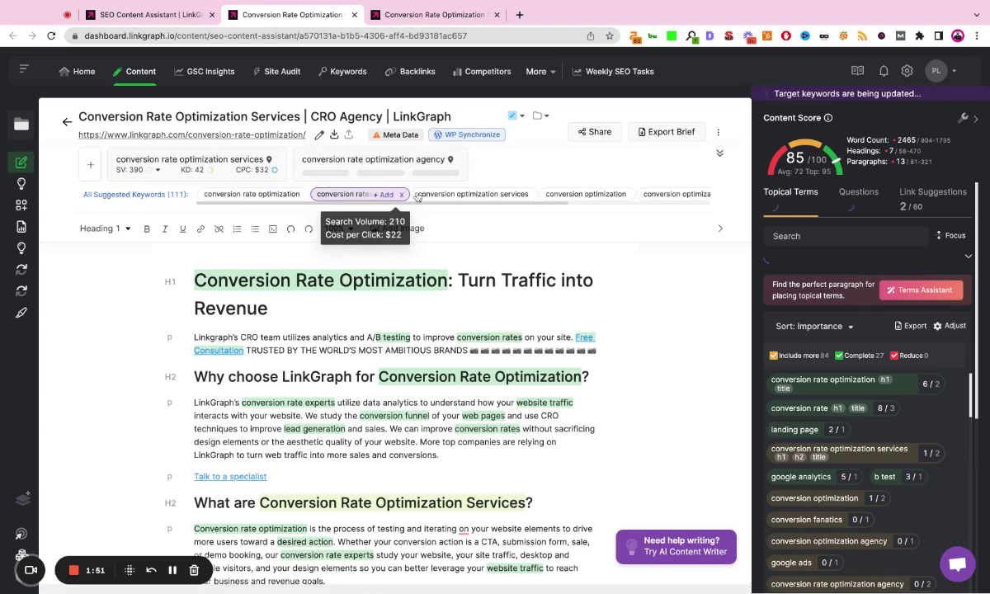
{"action": "left_click", "coordinate": [136, 195]}
{"action": "scroll", "coordinate": [523, 156], "scroll_direction": "down", "scroll_amount": 7}
{"action": "scroll", "coordinate": [522, 157], "scroll_direction": "up", "scroll_amount": 3}
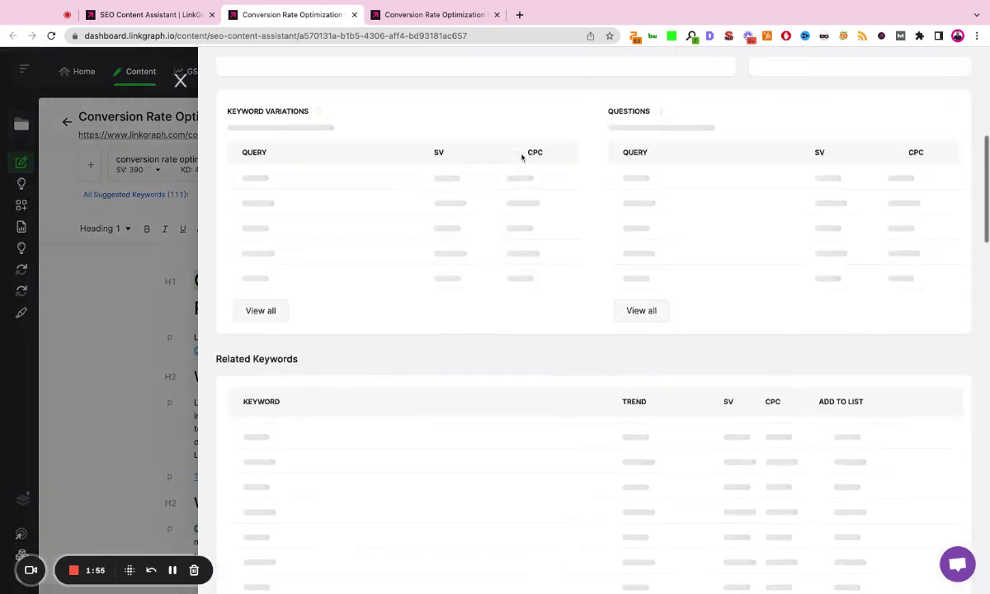
{"action": "scroll", "coordinate": [521, 157], "scroll_direction": "up", "scroll_amount": 4}
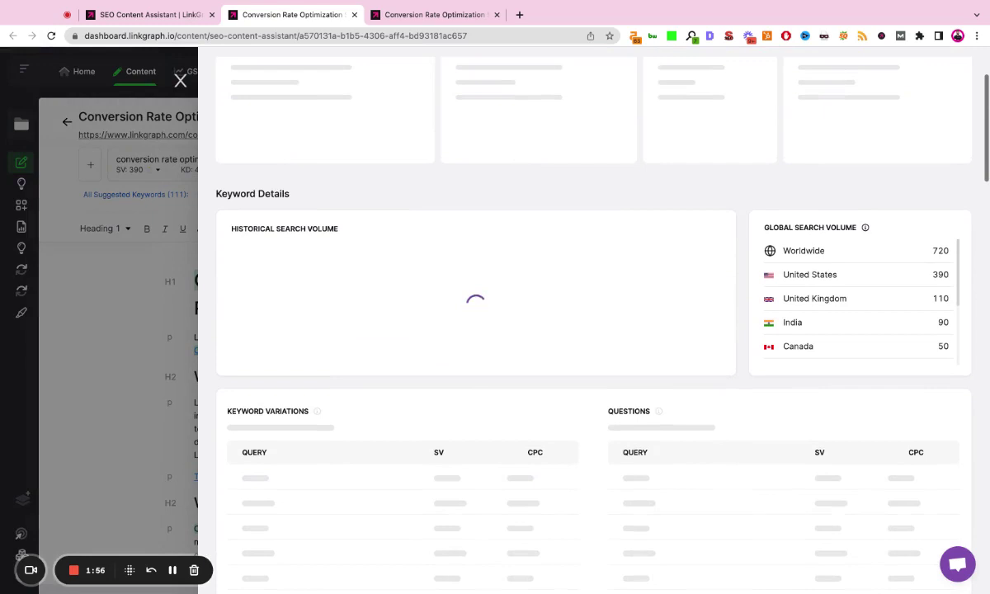
{"action": "scroll", "coordinate": [393, 113], "scroll_direction": "up", "scroll_amount": 2}
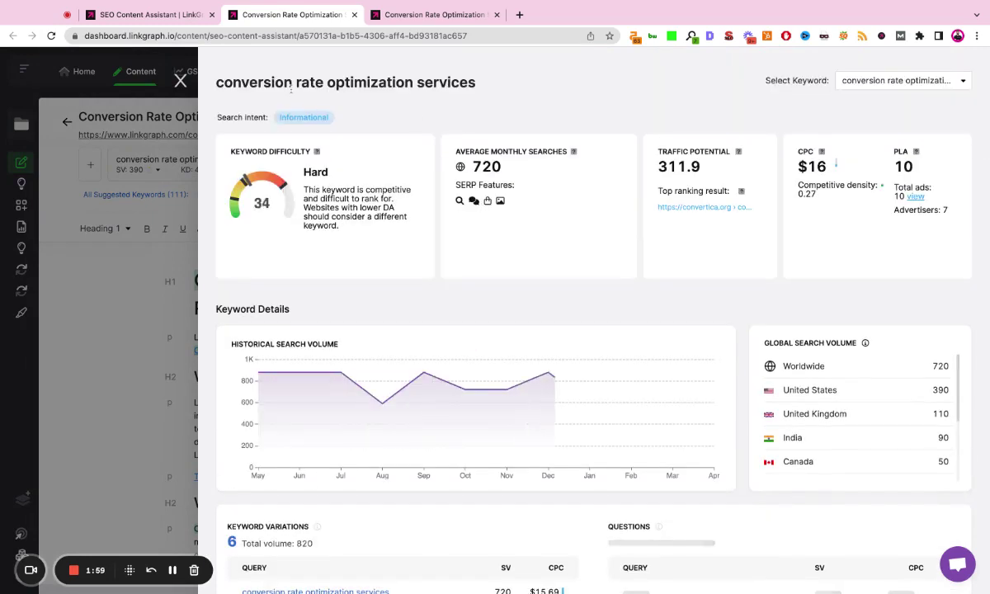
{"action": "mouse_move", "coordinate": [317, 118]}
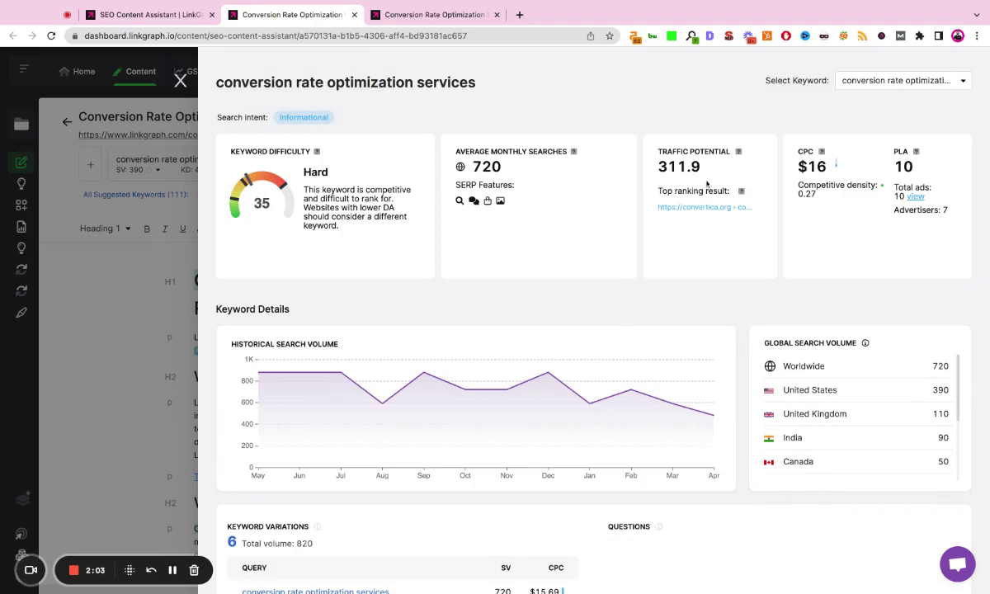
{"action": "scroll", "coordinate": [326, 189], "scroll_direction": "down", "scroll_amount": 6}
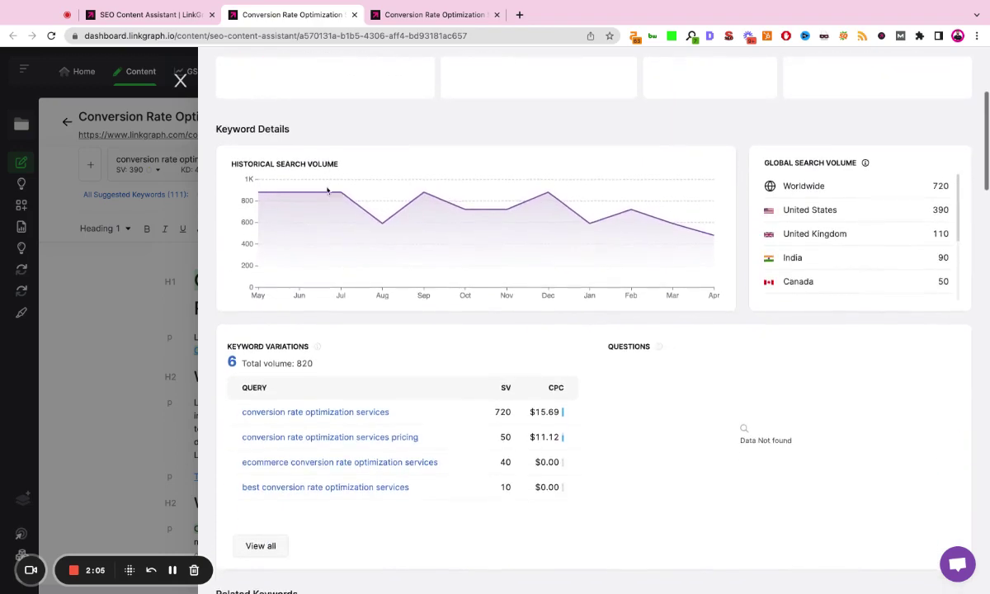
{"action": "scroll", "coordinate": [327, 191], "scroll_direction": "down", "scroll_amount": 2}
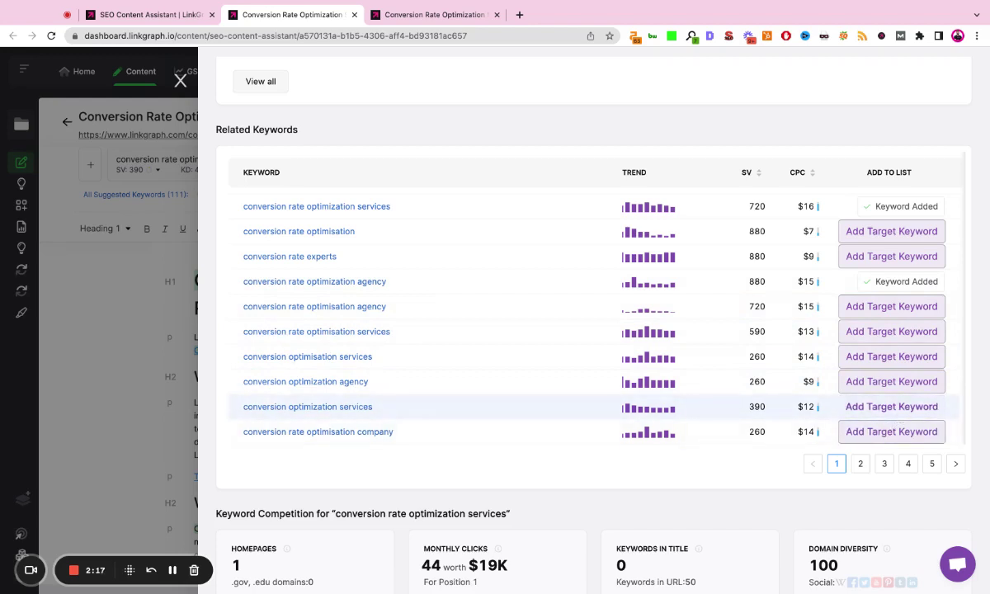
{"action": "left_click", "coordinate": [894, 408]}
{"action": "left_click", "coordinate": [94, 302]}
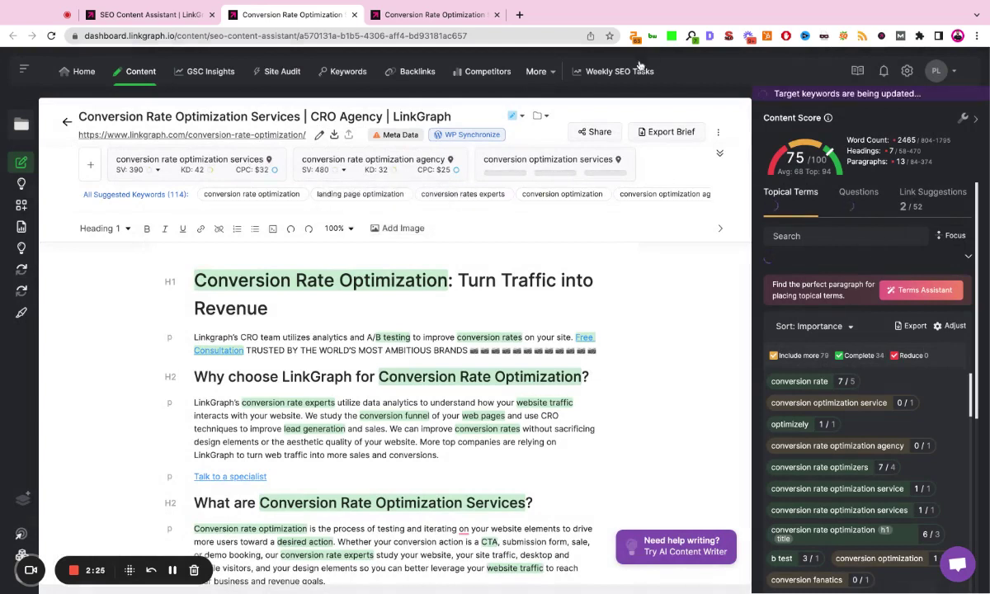
Open the competitor content analysis for the article's target keywords.
{"action": "mouse_move", "coordinate": [158, 166]}
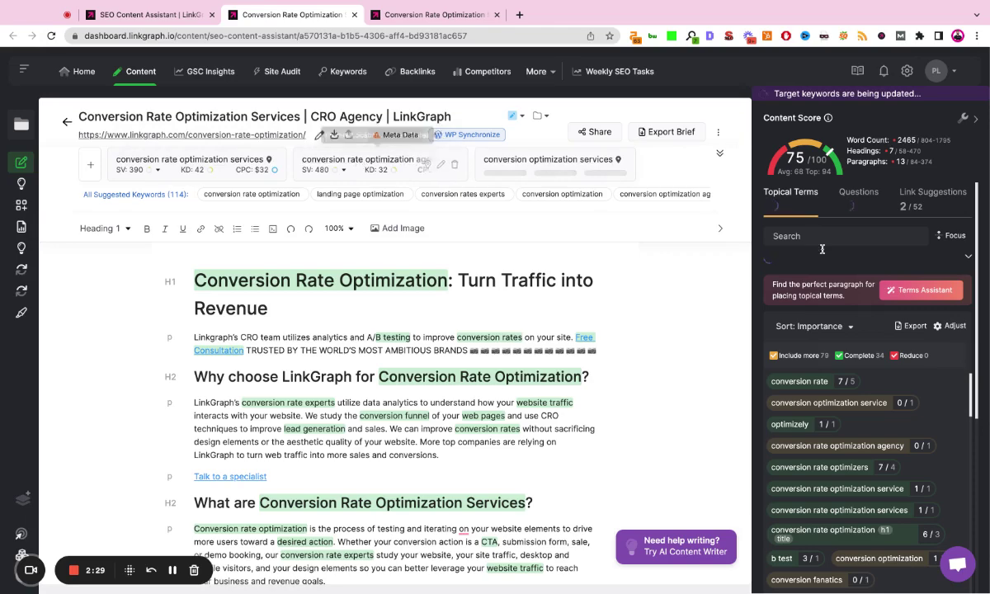
{"action": "scroll", "coordinate": [874, 330], "scroll_direction": "down", "scroll_amount": 5}
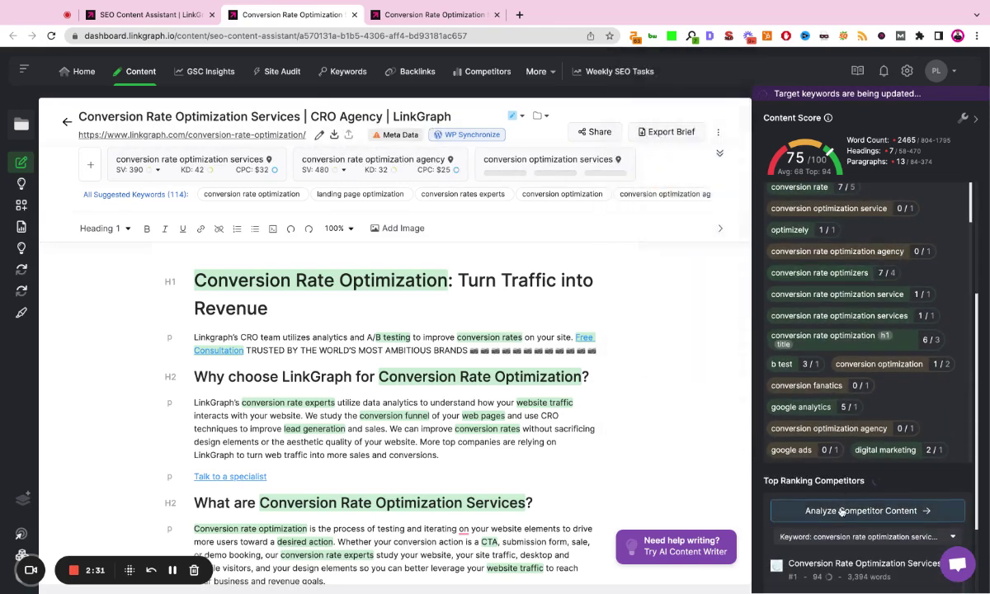
{"action": "left_click", "coordinate": [862, 510]}
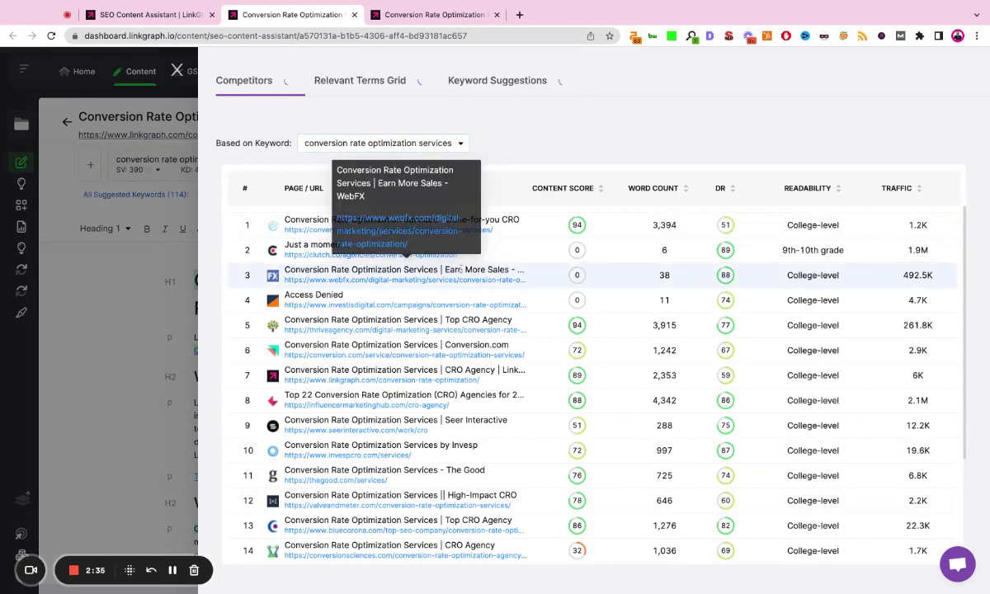
{"action": "scroll", "coordinate": [609, 318], "scroll_direction": "down", "scroll_amount": 2}
{"action": "scroll", "coordinate": [609, 318], "scroll_direction": "up", "scroll_amount": 2}
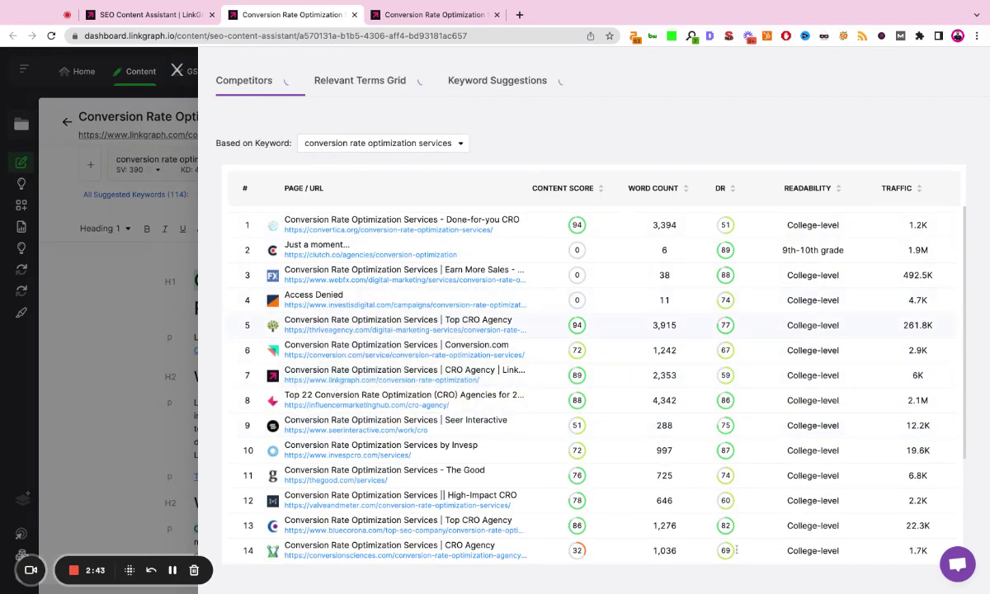
{"action": "scroll", "coordinate": [724, 432], "scroll_direction": "down", "scroll_amount": 3}
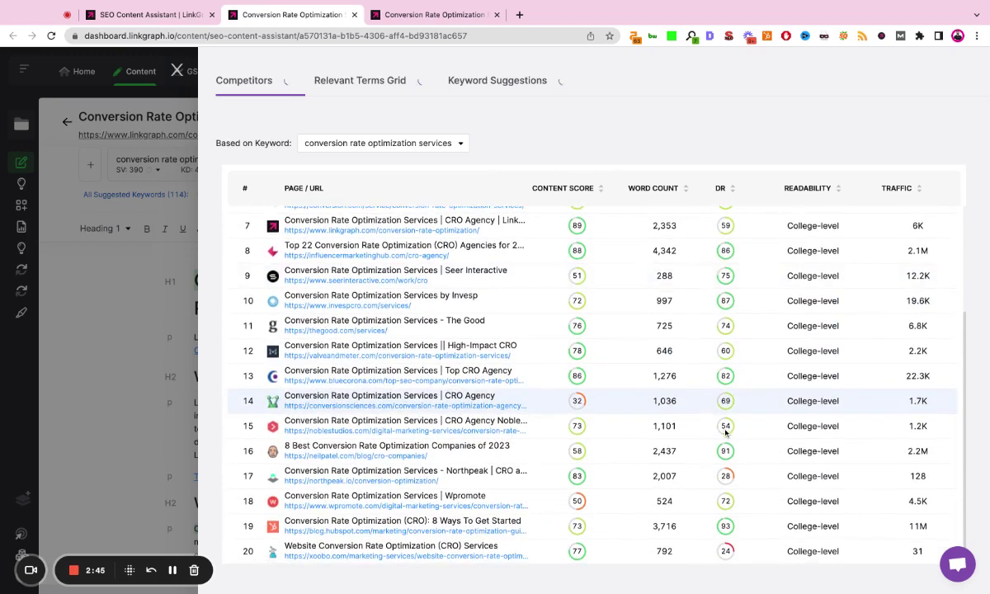
{"action": "scroll", "coordinate": [724, 432], "scroll_direction": "up", "scroll_amount": 3}
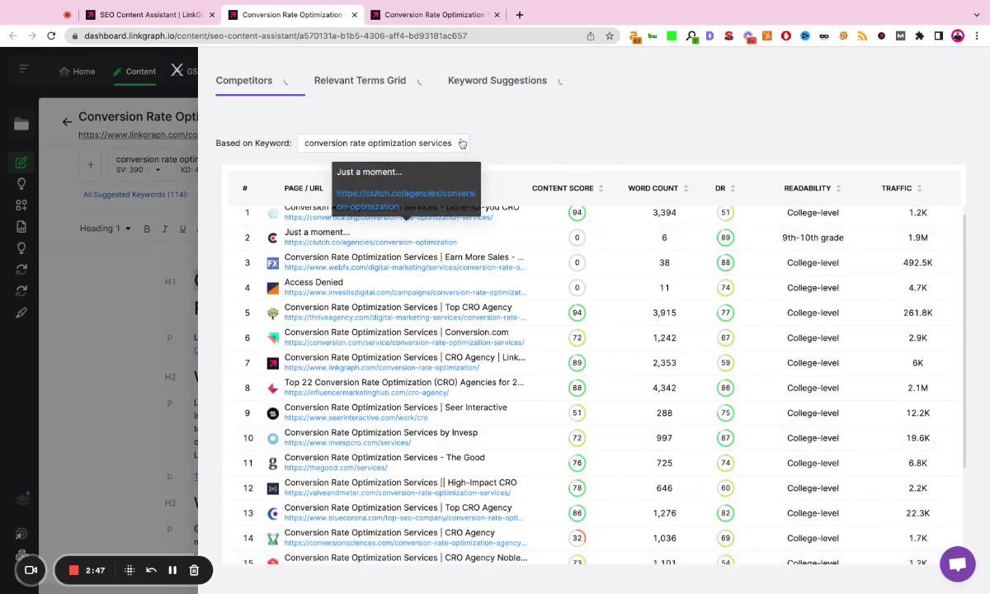
Switch the Based on Keyword competitors to 'conversion rate optimization agency', then 'conversion optimization services'.
{"action": "left_click", "coordinate": [462, 143]}
{"action": "left_click", "coordinate": [377, 188]}
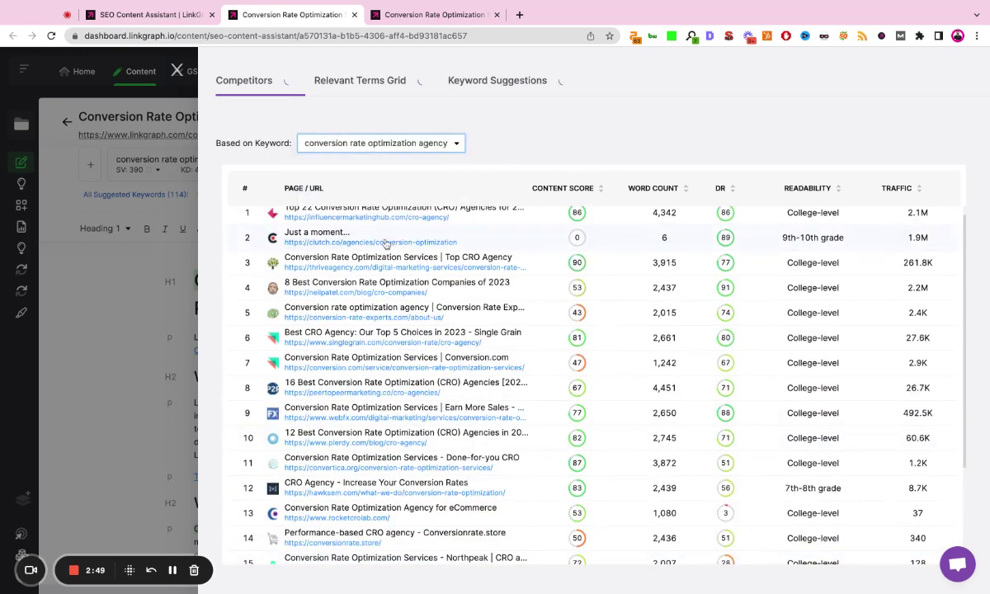
{"action": "scroll", "coordinate": [385, 244], "scroll_direction": "down", "scroll_amount": 3}
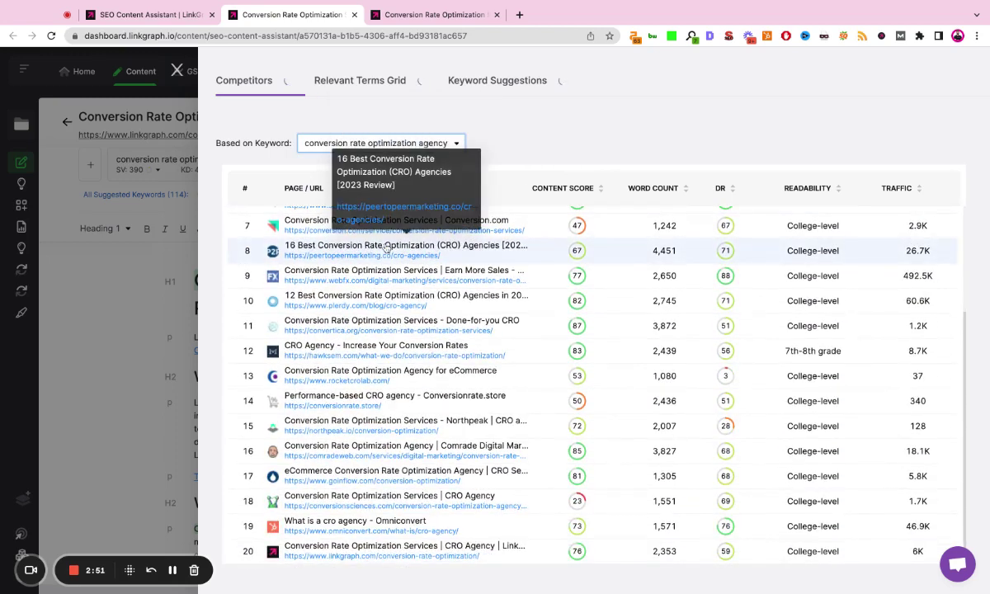
{"action": "scroll", "coordinate": [385, 247], "scroll_direction": "up", "scroll_amount": 3}
{"action": "left_click", "coordinate": [412, 144]}
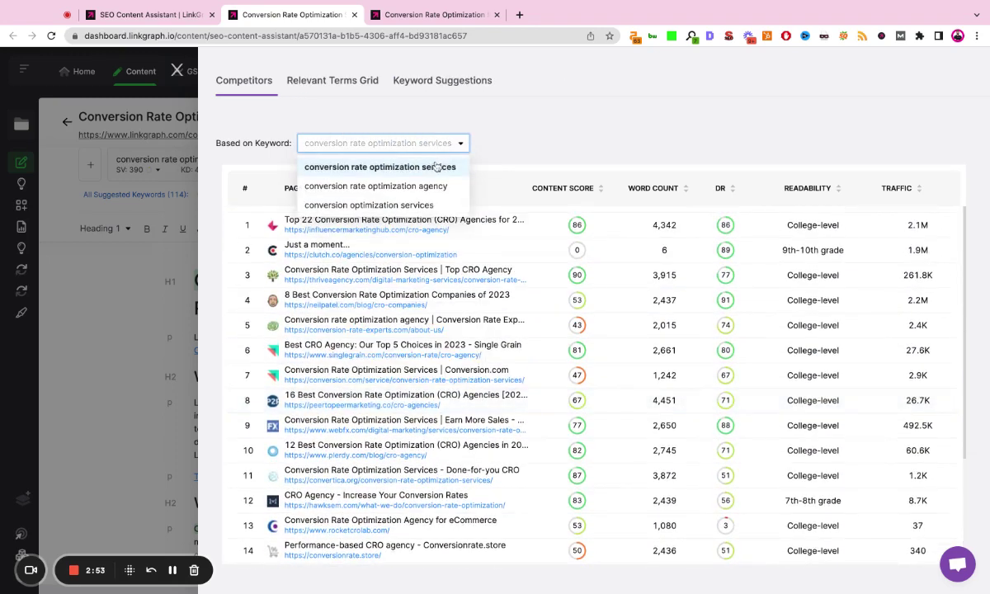
{"action": "left_click", "coordinate": [428, 206]}
{"action": "scroll", "coordinate": [414, 319], "scroll_direction": "down", "scroll_amount": 2}
{"action": "scroll", "coordinate": [414, 318], "scroll_direction": "up", "scroll_amount": 2}
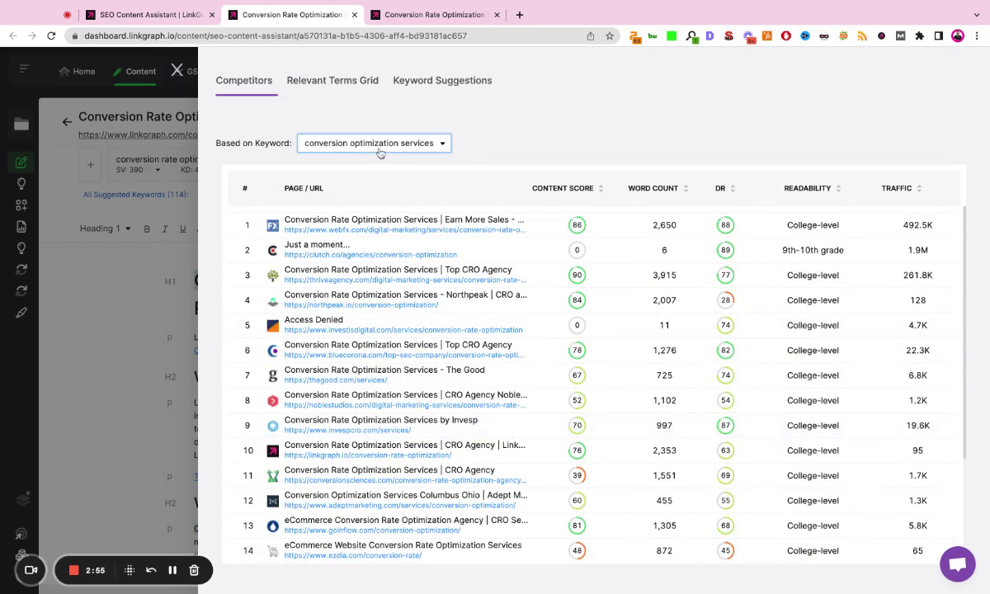
{"action": "left_click", "coordinate": [309, 83]}
Scroll the Competing Focus Terms heatmap and inspect individual cells.
{"action": "scroll", "coordinate": [486, 165], "scroll_direction": "down", "scroll_amount": 2}
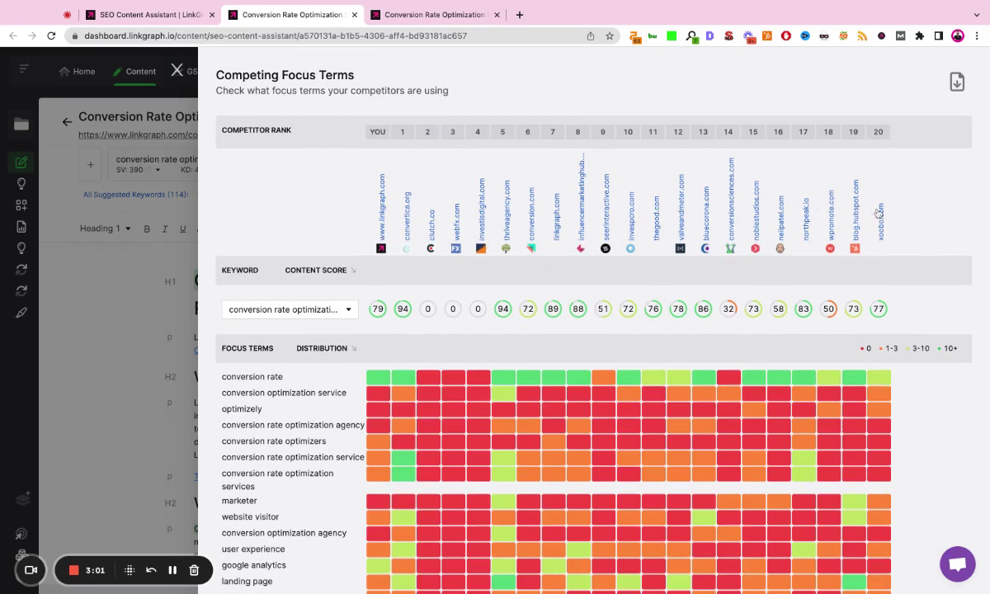
{"action": "scroll", "coordinate": [870, 210], "scroll_direction": "down", "scroll_amount": 3}
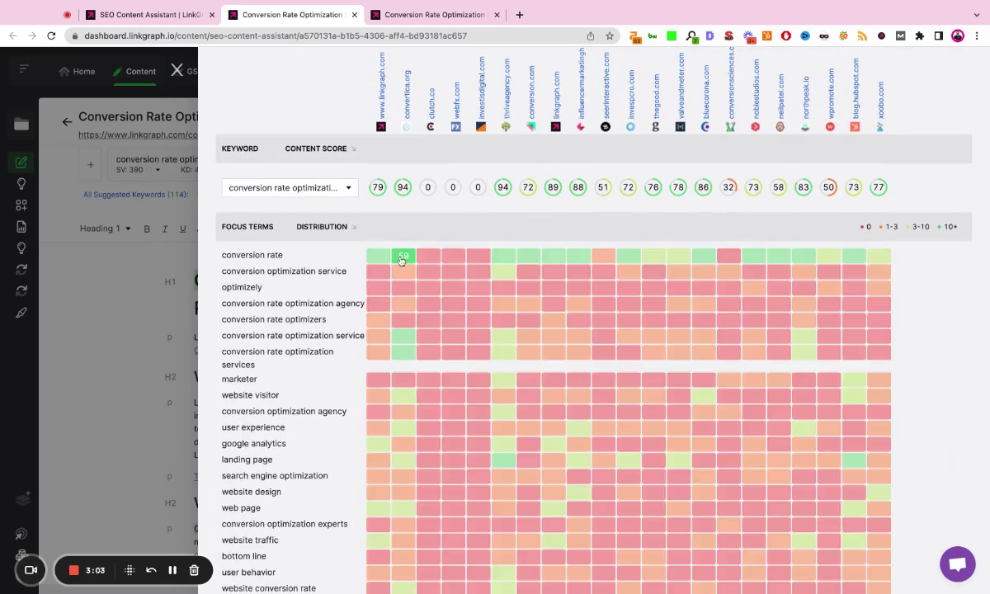
{"action": "mouse_move", "coordinate": [444, 278]}
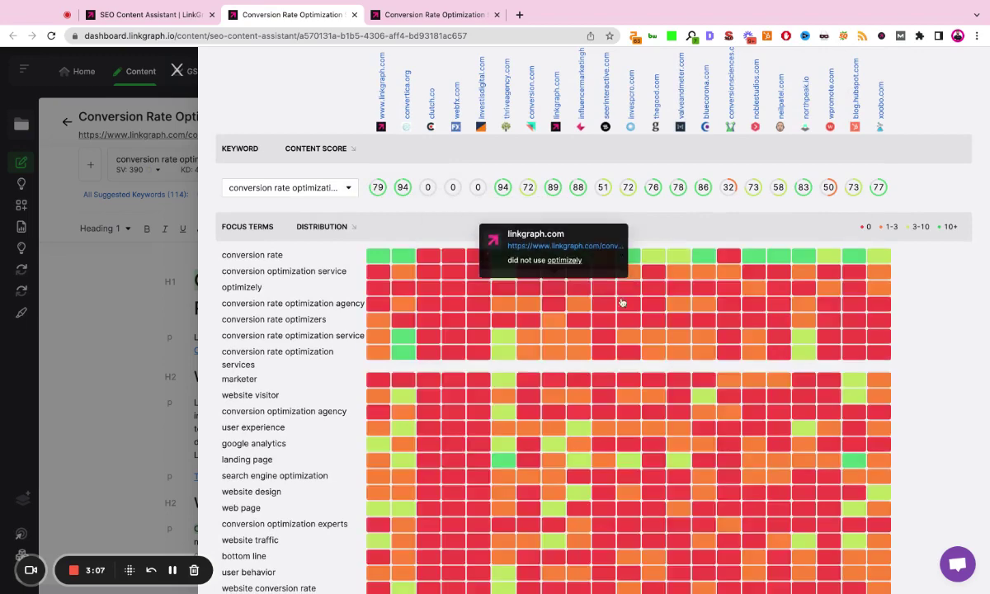
{"action": "mouse_move", "coordinate": [651, 339]}
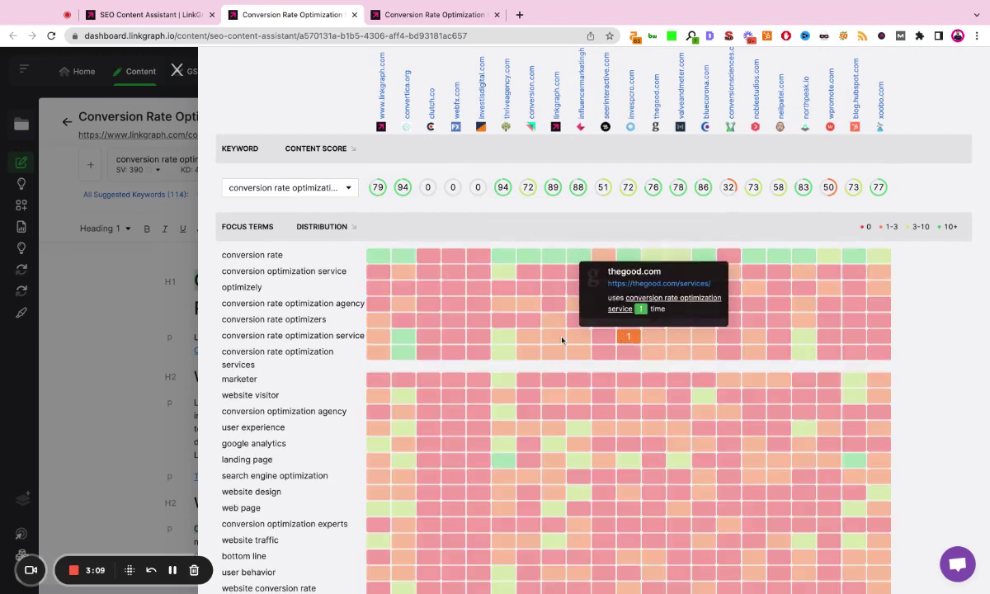
{"action": "mouse_move", "coordinate": [499, 344]}
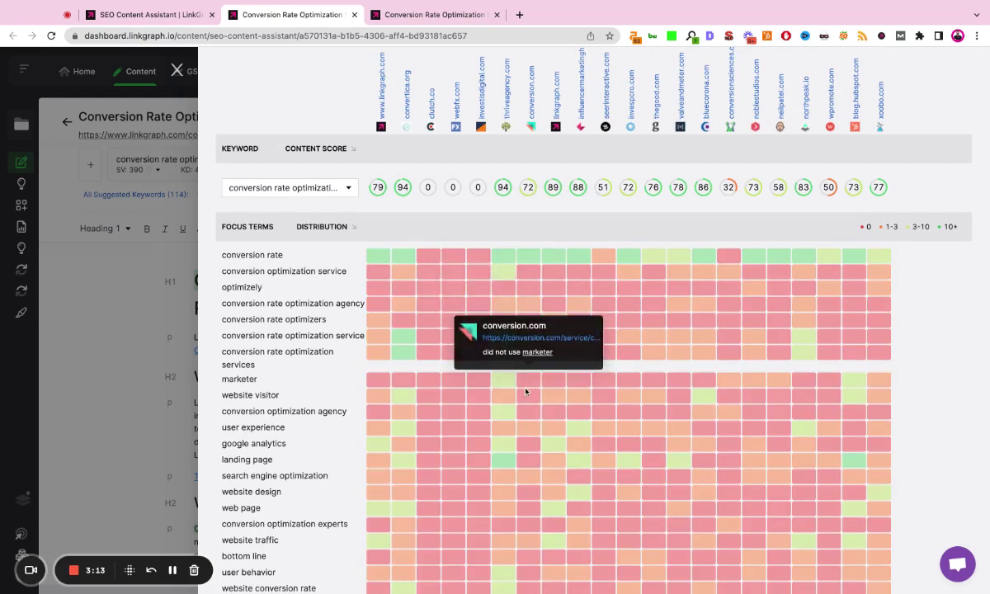
{"action": "scroll", "coordinate": [526, 388], "scroll_direction": "down", "scroll_amount": 1}
Switch the focus-terms grid to the 'conversion rate optimization agency' keyword.
{"action": "left_click", "coordinate": [342, 165]}
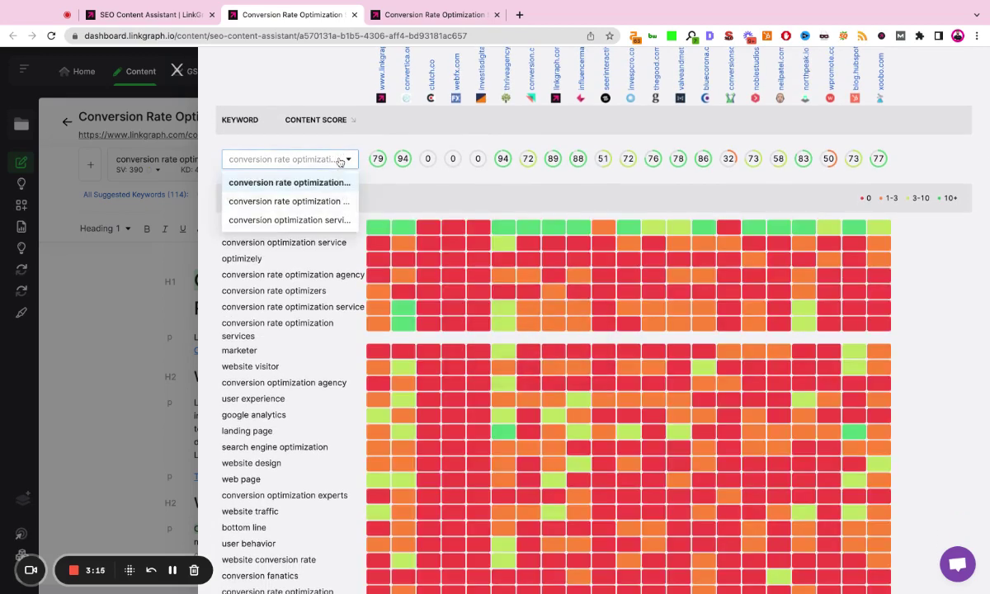
{"action": "left_click", "coordinate": [326, 199]}
{"action": "scroll", "coordinate": [384, 173], "scroll_direction": "down", "scroll_amount": 2}
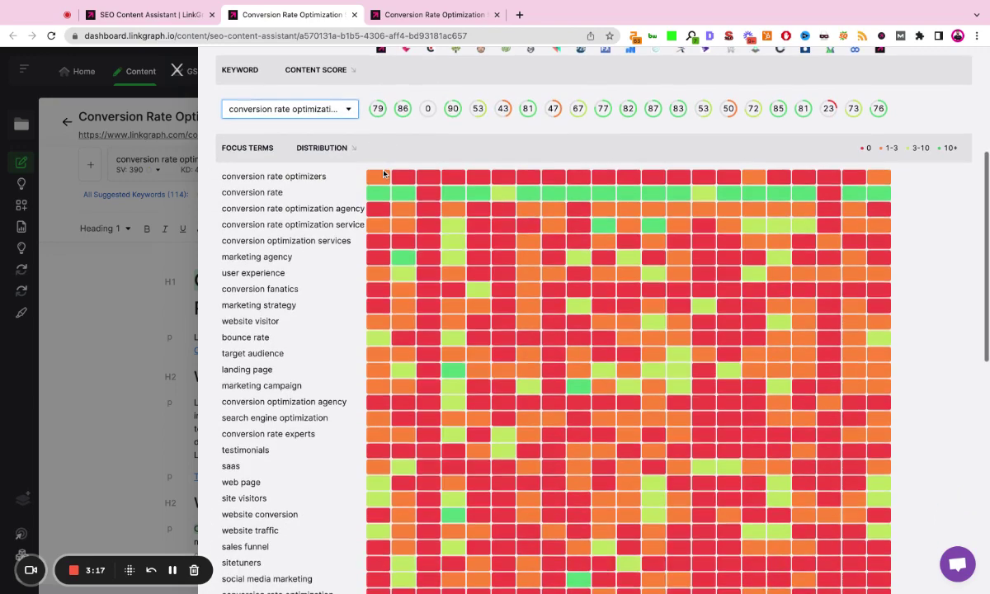
{"action": "left_click_drag", "start_coordinate": [578, 451], "coordinate": [205, 139]}
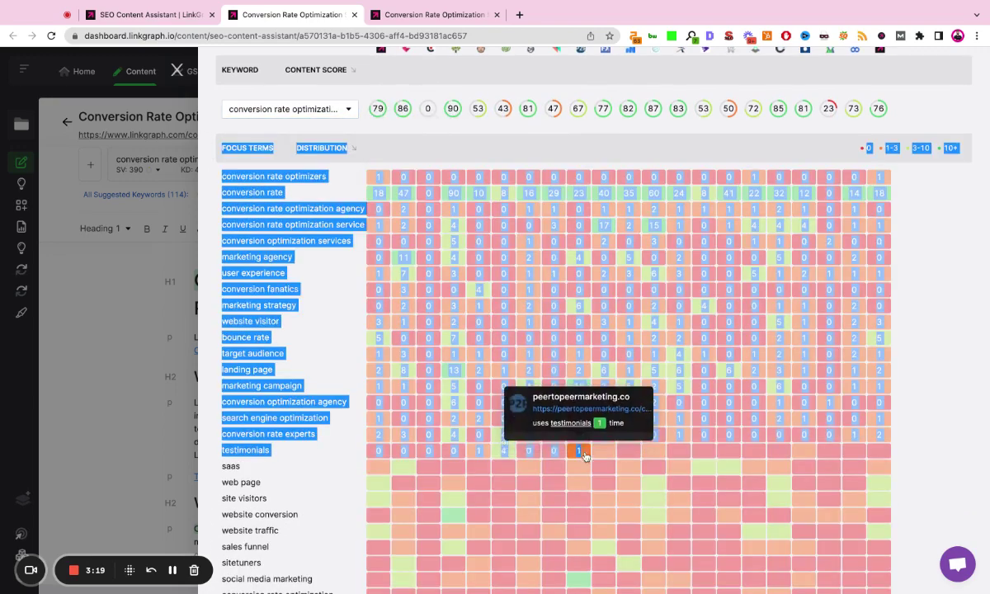
{"action": "left_click", "coordinate": [554, 130]}
{"action": "scroll", "coordinate": [318, 206], "scroll_direction": "down", "scroll_amount": 2}
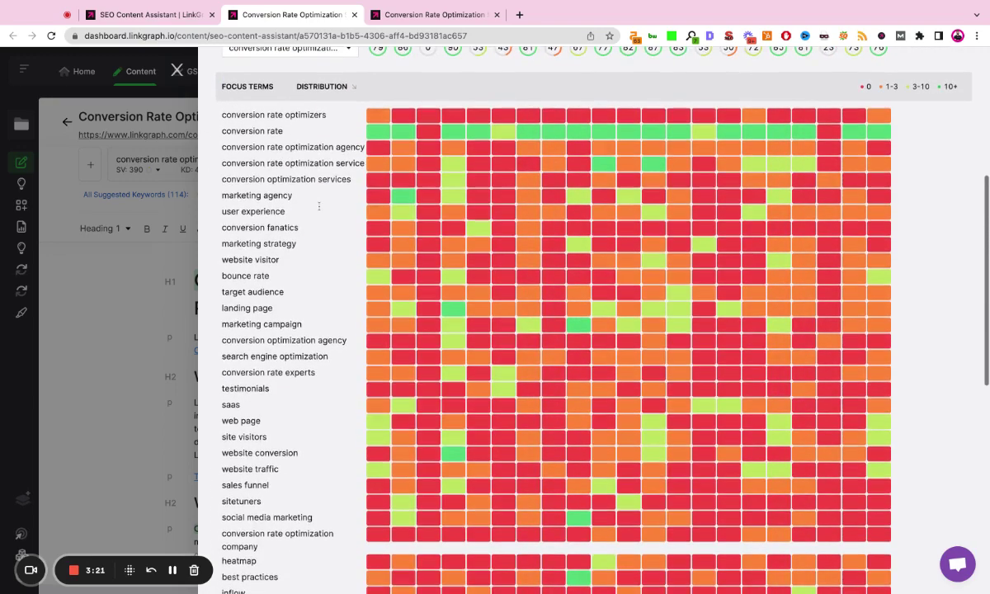
{"action": "scroll", "coordinate": [318, 206], "scroll_direction": "up", "scroll_amount": 1}
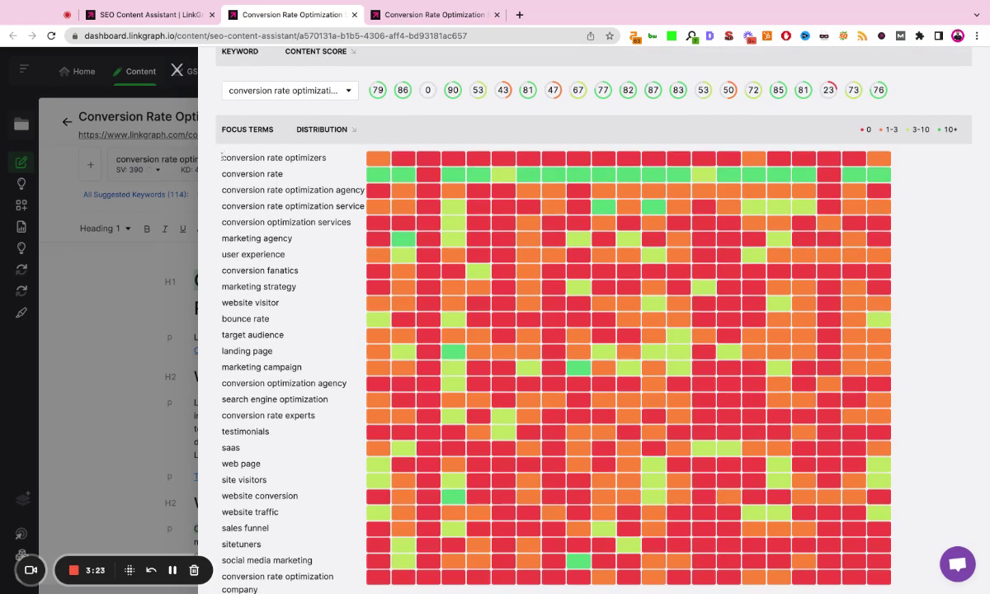
Highlight terms like conversion rate optimizers, bounce rate and landing page, then switch to 'conversion optimization services'.
{"action": "left_click_drag", "start_coordinate": [221, 157], "coordinate": [320, 157]}
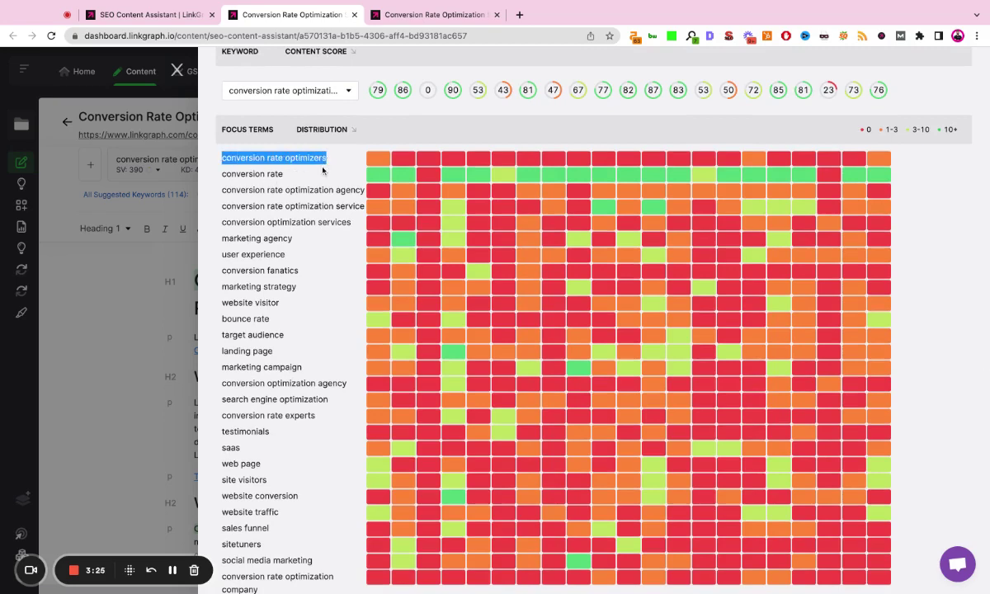
{"action": "scroll", "coordinate": [318, 173], "scroll_direction": "down", "scroll_amount": 1}
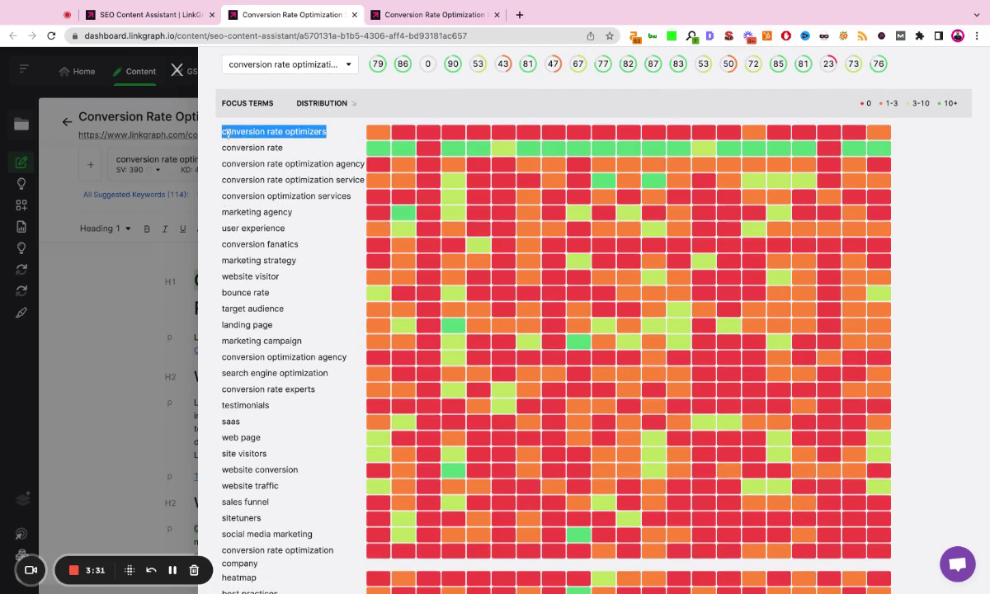
{"action": "scroll", "coordinate": [239, 212], "scroll_direction": "down", "scroll_amount": 1}
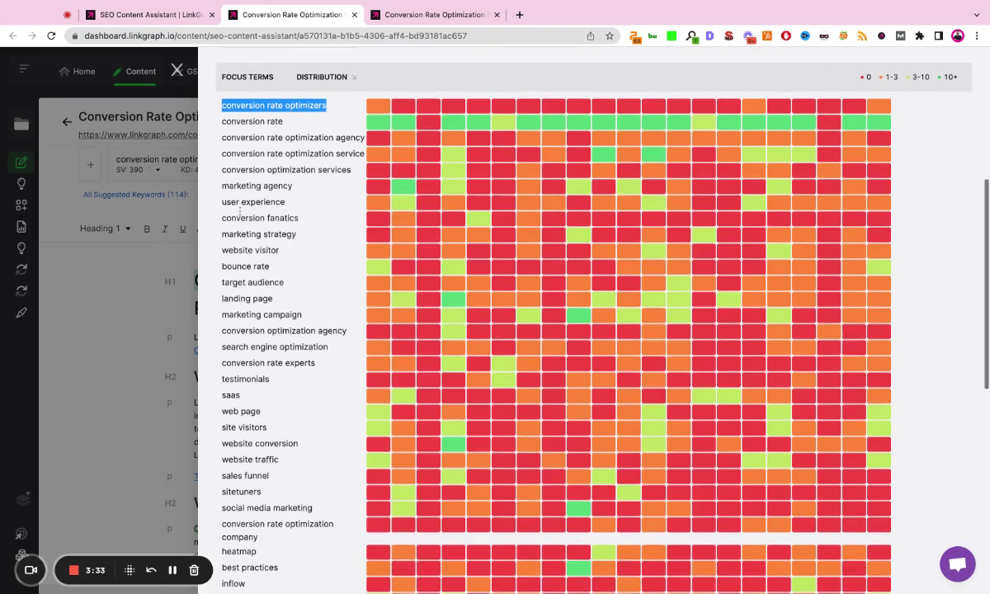
{"action": "triple_click", "coordinate": [223, 186]}
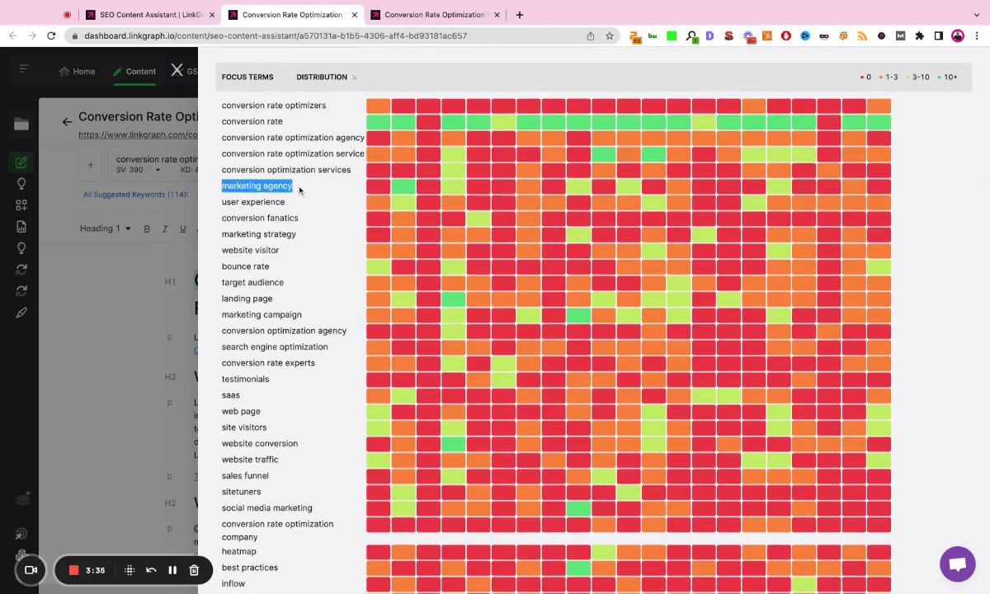
{"action": "left_click_drag", "start_coordinate": [285, 201], "coordinate": [231, 202]}
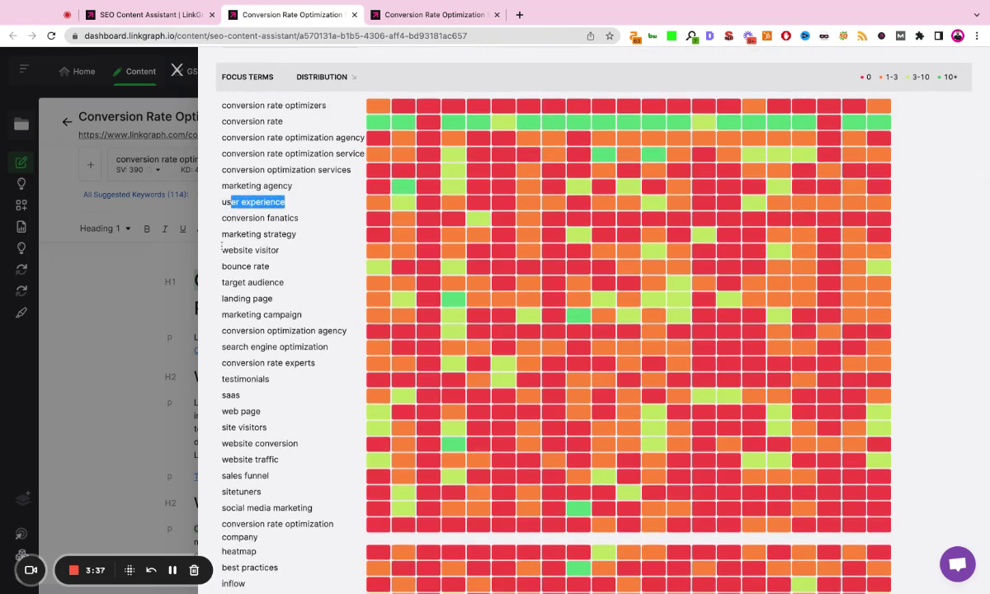
{"action": "triple_click", "coordinate": [222, 266]}
{"action": "triple_click", "coordinate": [223, 282]}
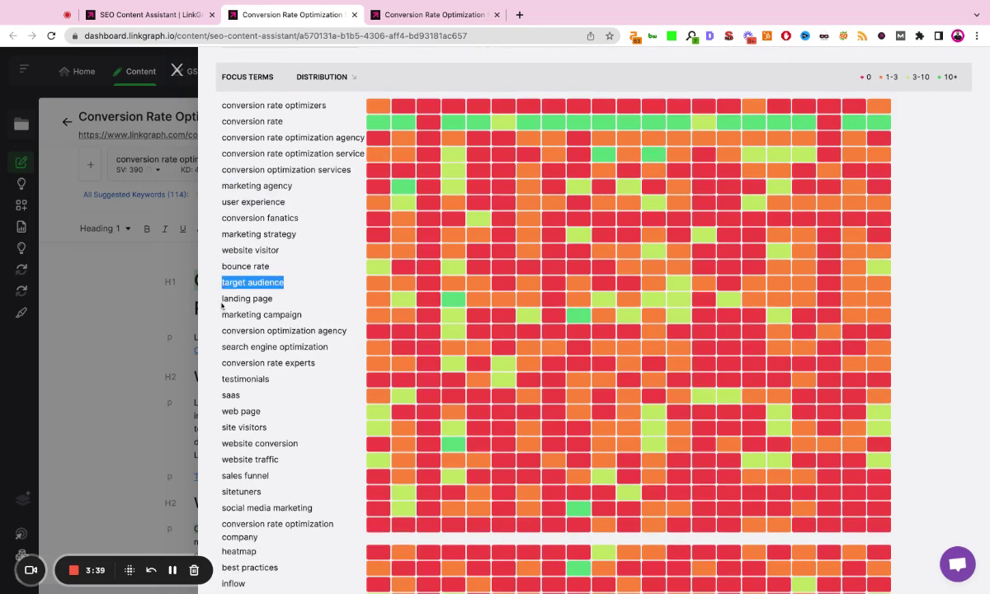
{"action": "left_click_drag", "start_coordinate": [222, 301], "coordinate": [283, 303]}
{"action": "scroll", "coordinate": [314, 327], "scroll_direction": "down", "scroll_amount": 5}
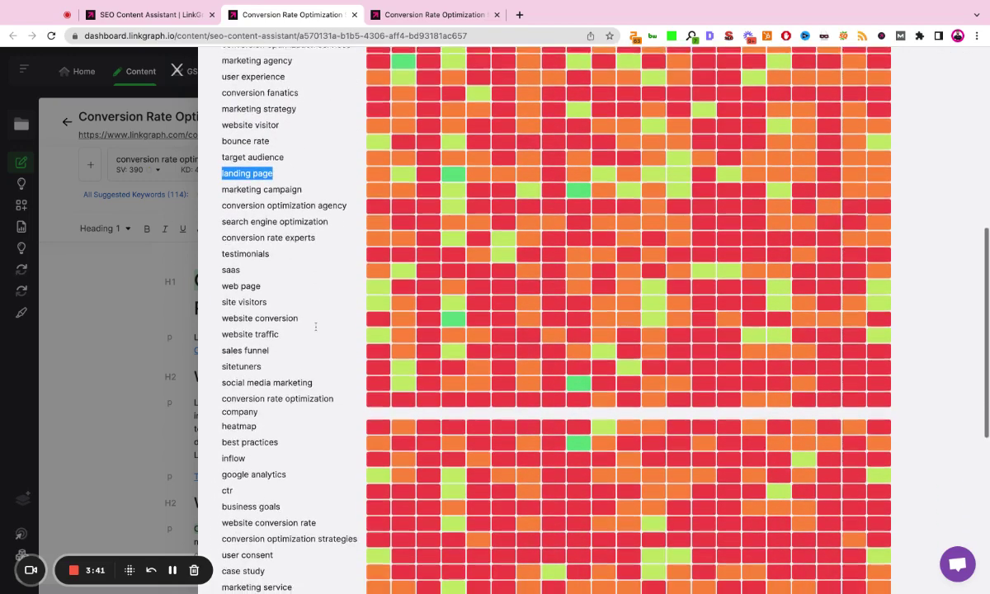
{"action": "scroll", "coordinate": [316, 327], "scroll_direction": "down", "scroll_amount": 2}
{"action": "scroll", "coordinate": [315, 327], "scroll_direction": "up", "scroll_amount": 10}
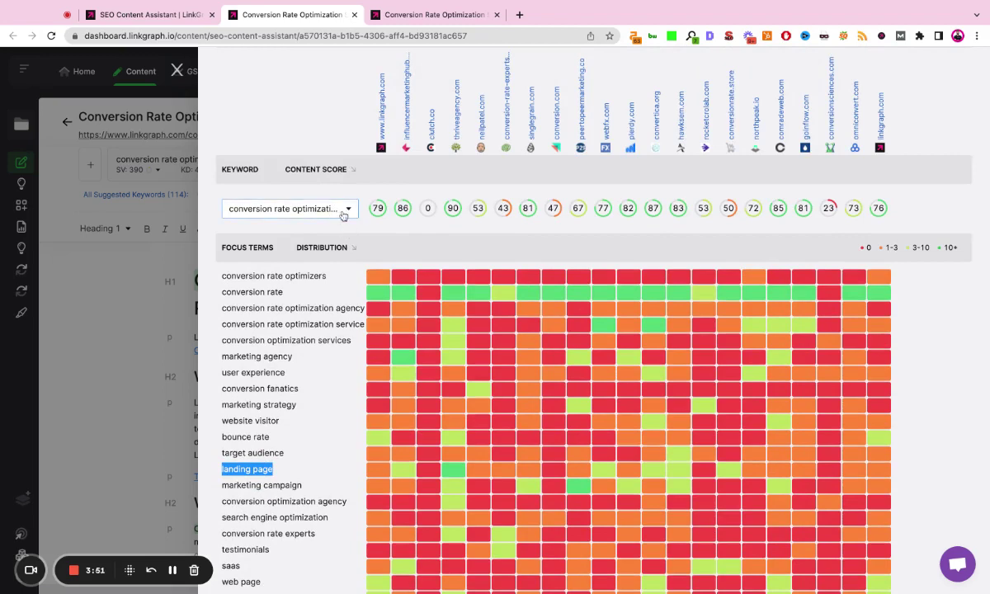
{"action": "left_click", "coordinate": [344, 211]}
{"action": "left_click", "coordinate": [330, 267]}
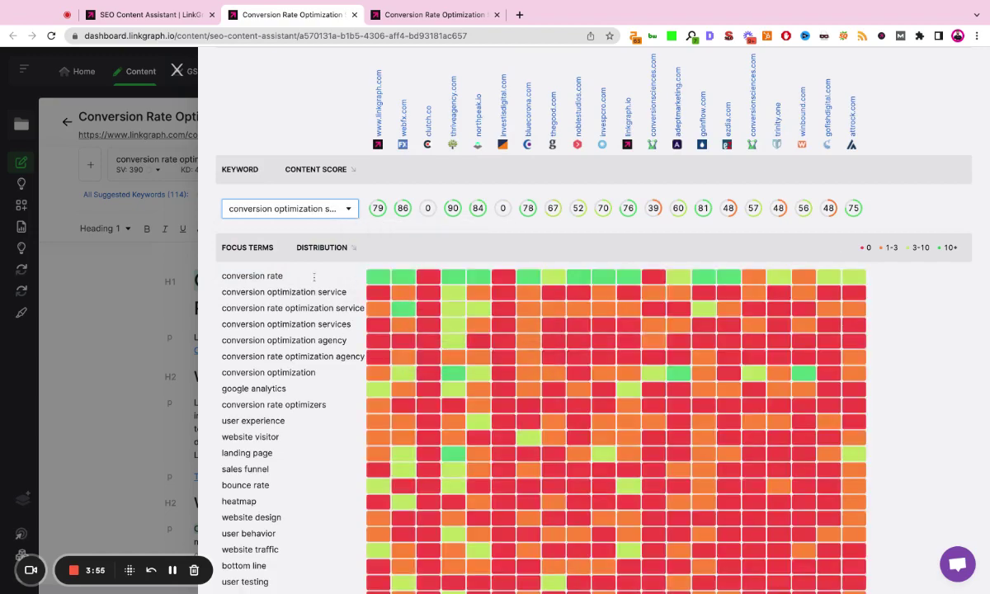
{"action": "left_click", "coordinate": [97, 322]}
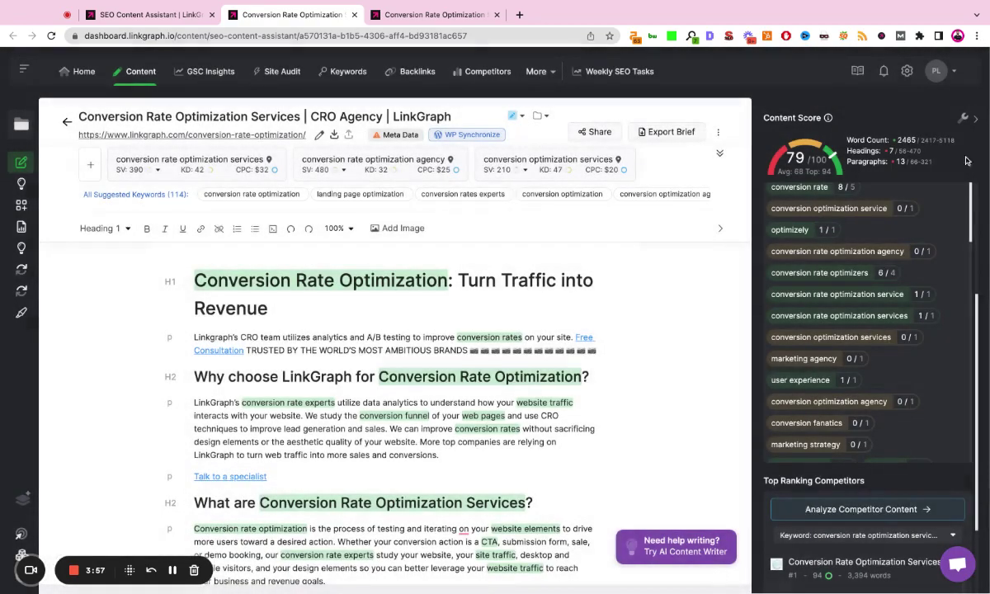
{"action": "scroll", "coordinate": [851, 276], "scroll_direction": "up", "scroll_amount": 2}
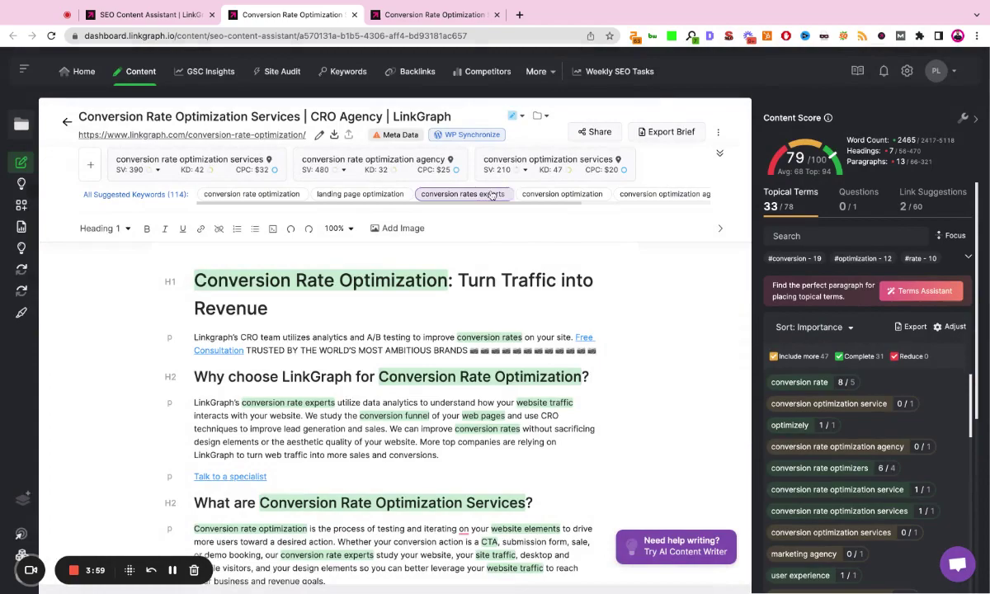
{"action": "scroll", "coordinate": [570, 256], "scroll_direction": "down", "scroll_amount": 3}
{"action": "scroll", "coordinate": [571, 247], "scroll_direction": "up", "scroll_amount": 3}
{"action": "scroll", "coordinate": [571, 248], "scroll_direction": "down", "scroll_amount": 5}
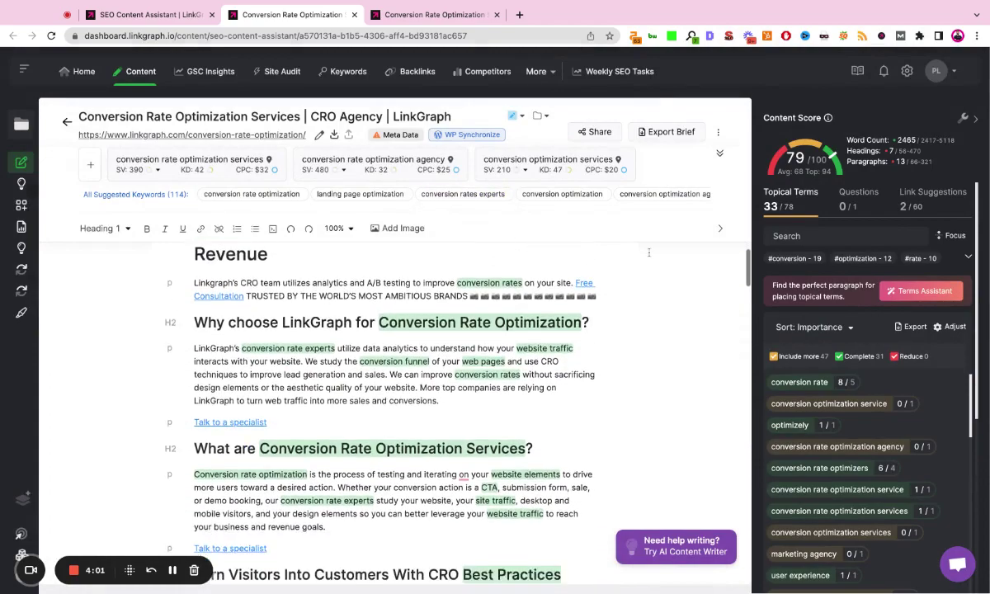
{"action": "scroll", "coordinate": [510, 256], "scroll_direction": "down", "scroll_amount": 2}
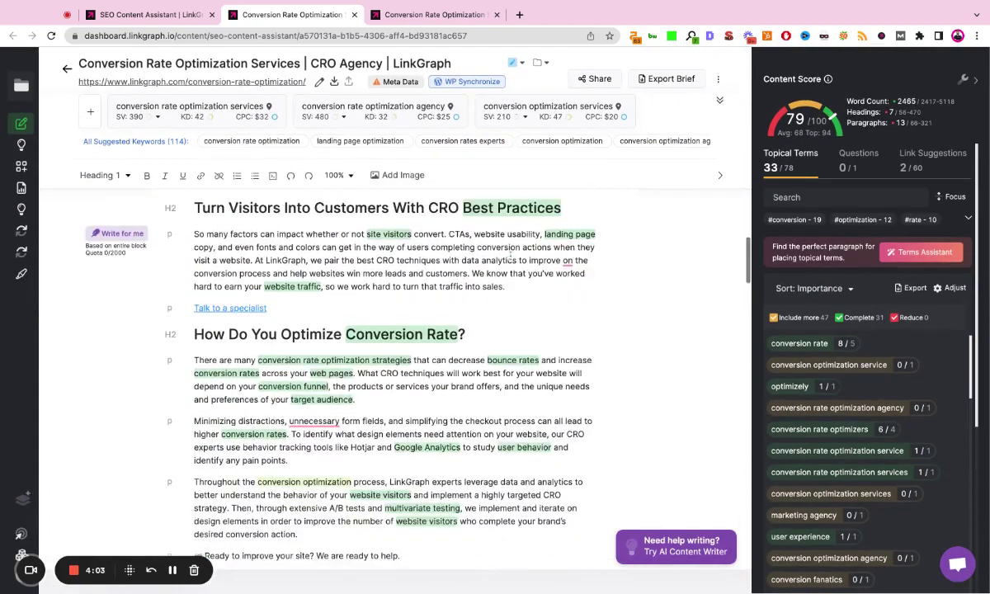
{"action": "scroll", "coordinate": [509, 256], "scroll_direction": "up", "scroll_amount": 10}
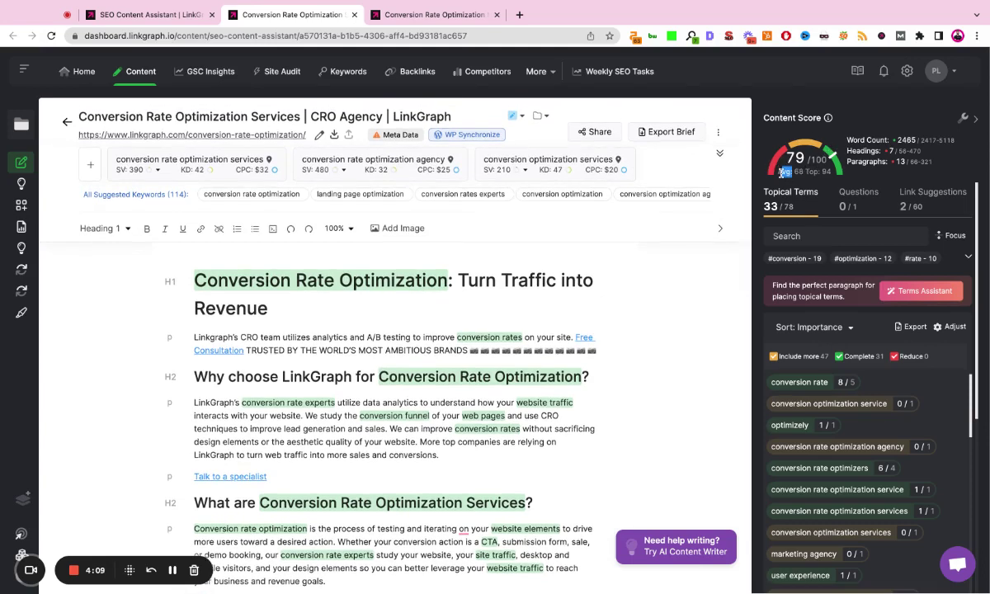
{"action": "mouse_move", "coordinate": [802, 171]}
{"action": "left_mouse_down"}
{"action": "mouse_move", "coordinate": [781, 173]}
{"action": "mouse_move", "coordinate": [794, 161]}
{"action": "mouse_move", "coordinate": [807, 171]}
{"action": "left_mouse_up"}
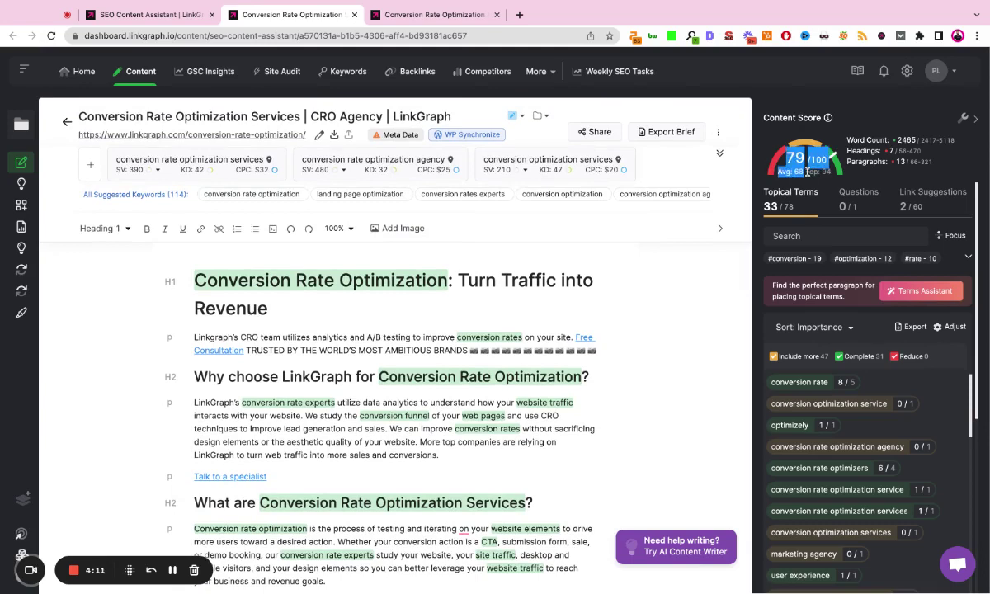
{"action": "scroll", "coordinate": [821, 223], "scroll_direction": "down", "scroll_amount": 2}
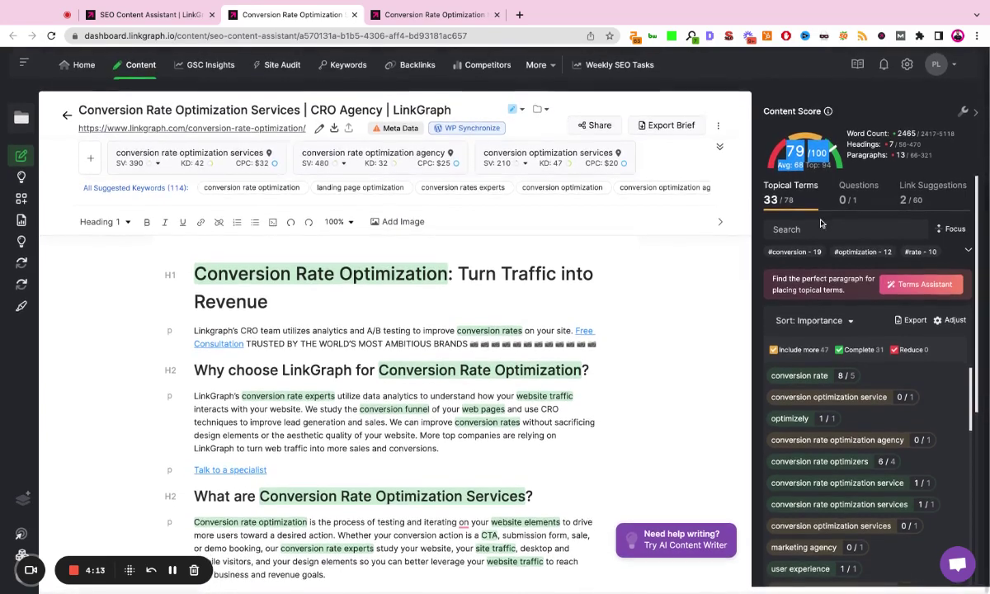
{"action": "scroll", "coordinate": [828, 207], "scroll_direction": "down", "scroll_amount": 1}
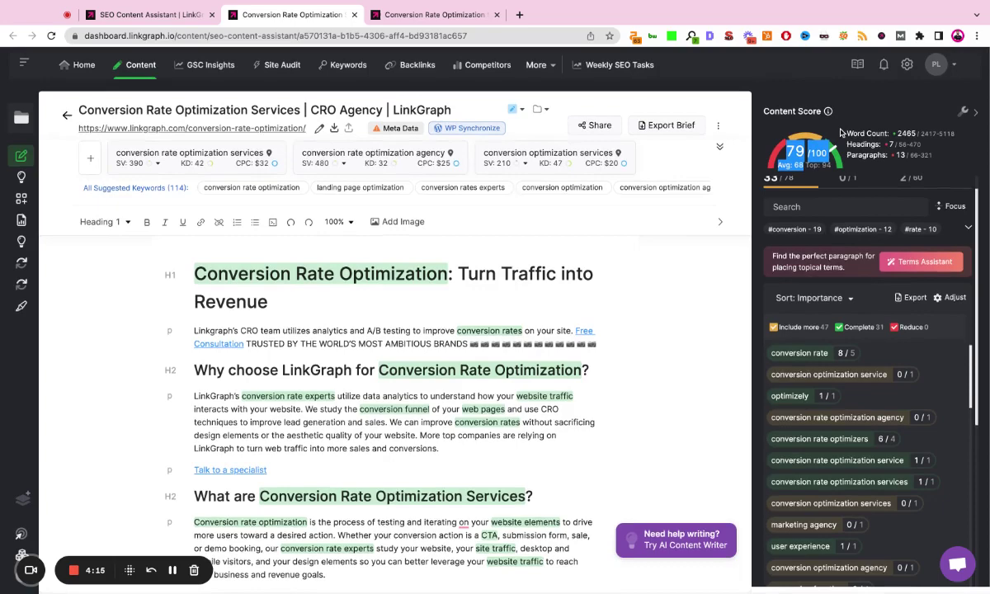
{"action": "scroll", "coordinate": [828, 197], "scroll_direction": "up", "scroll_amount": 2}
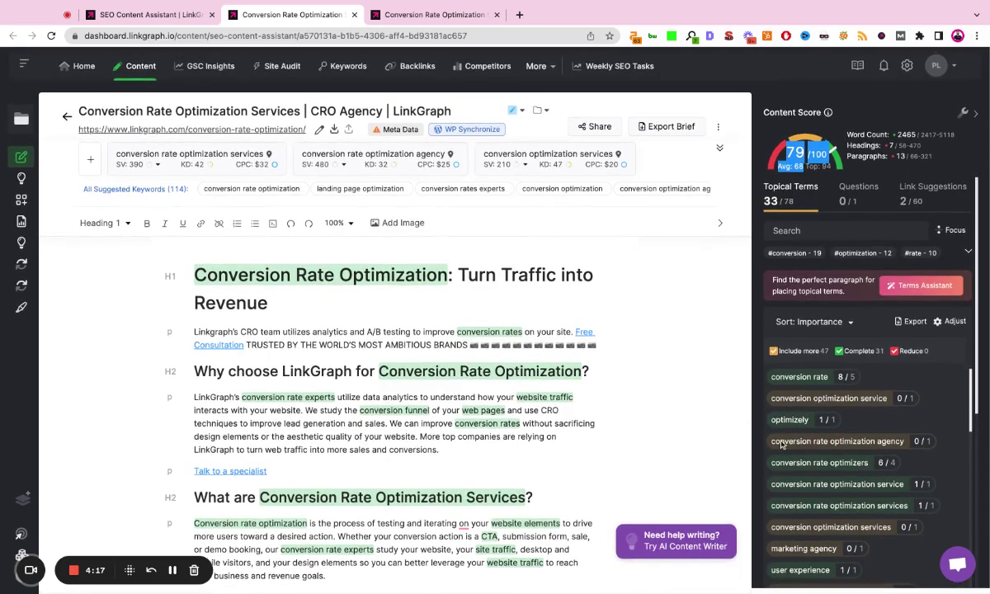
{"action": "scroll", "coordinate": [844, 340], "scroll_direction": "down", "scroll_amount": 1}
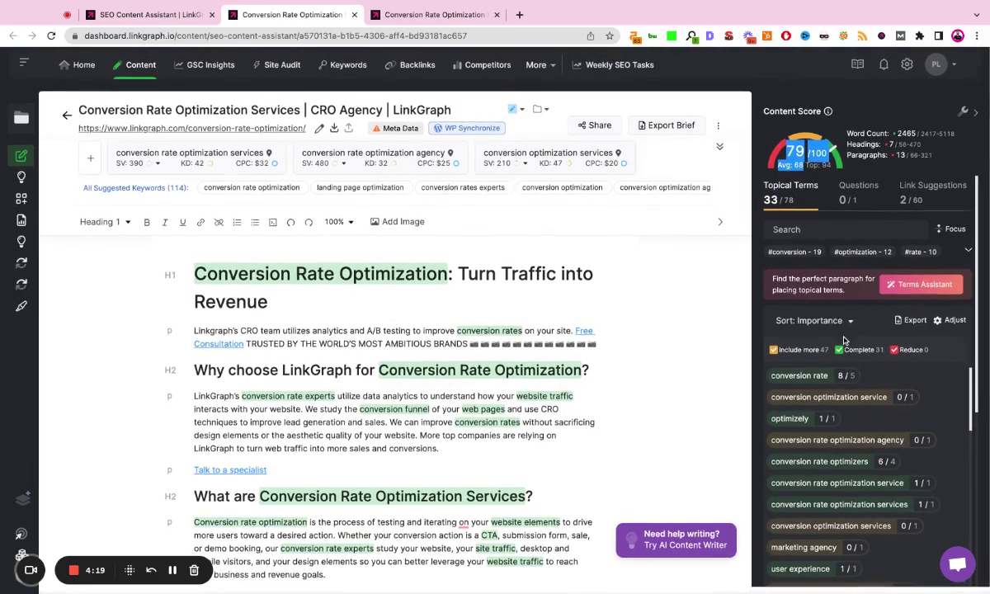
{"action": "left_click", "coordinate": [810, 320]}
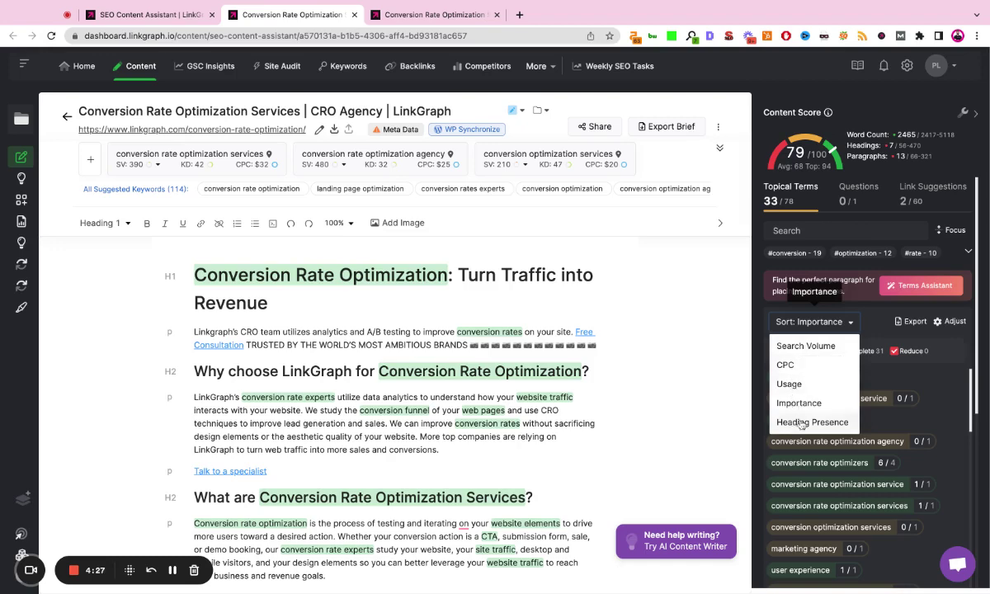
{"action": "scroll", "coordinate": [880, 318], "scroll_direction": "down", "scroll_amount": 2}
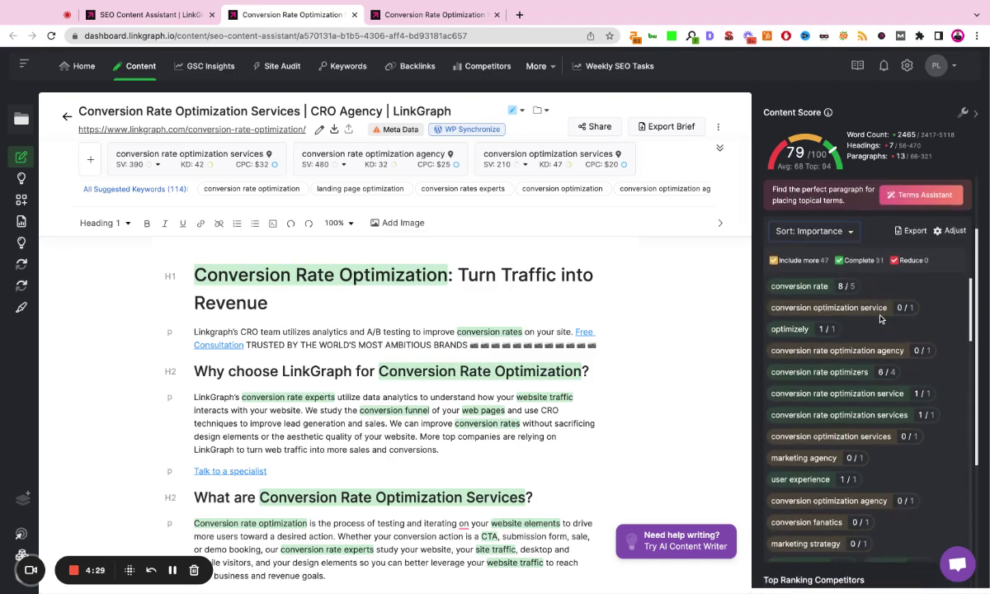
Open the 'conversion rate' term card and highlight its search volume, CPC, recommended uses and competitors.
{"action": "mouse_move", "coordinate": [815, 313]}
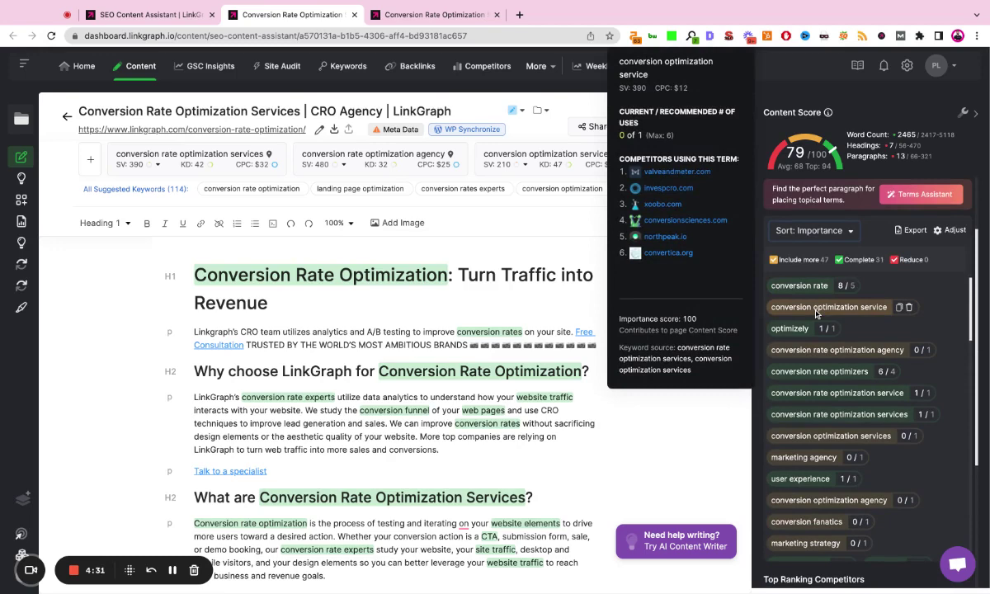
{"action": "mouse_move", "coordinate": [784, 284]}
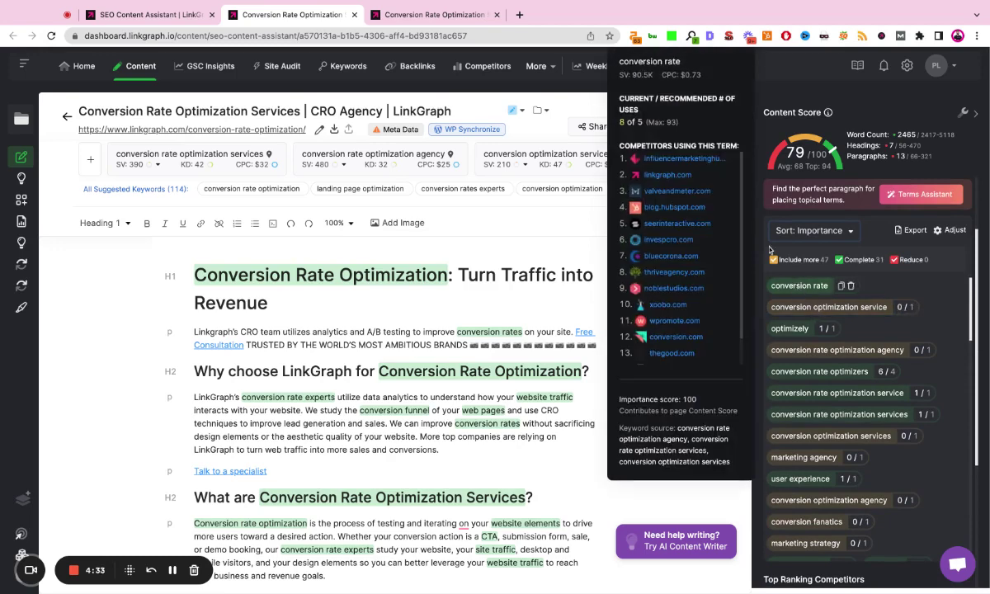
{"action": "left_click_drag", "start_coordinate": [619, 74], "coordinate": [693, 71]}
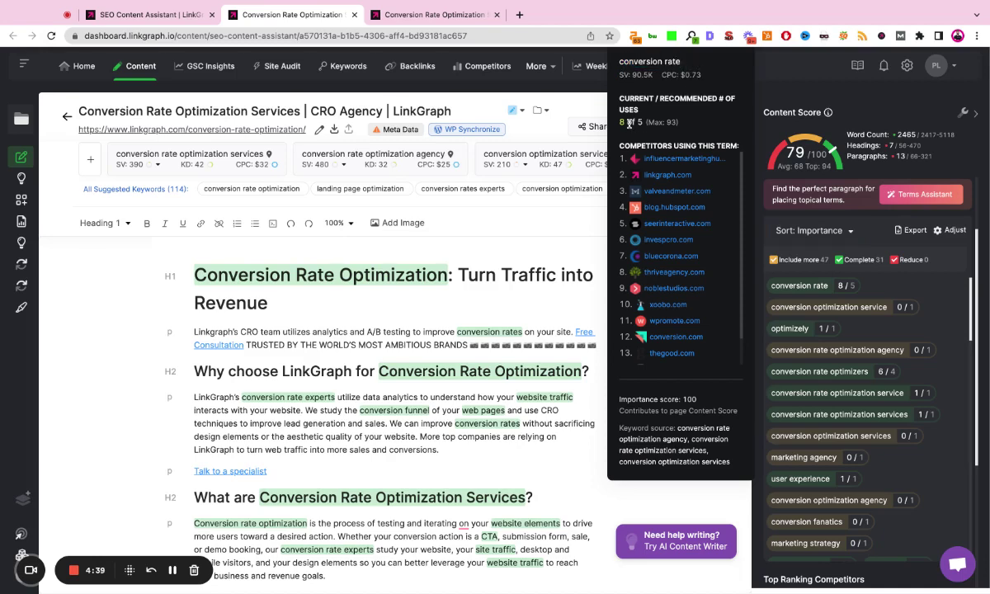
{"action": "left_click_drag", "start_coordinate": [627, 122], "coordinate": [642, 123]}
{"action": "left_click_drag", "start_coordinate": [620, 145], "coordinate": [737, 146]}
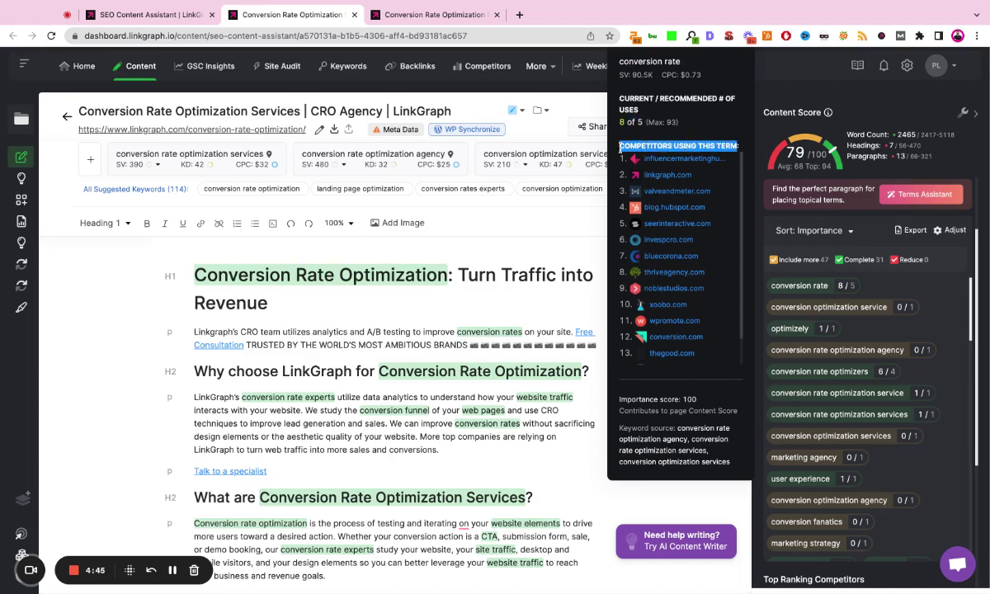
Preview competitor pages using 'conversion rate', including HubSpot, and note its importance score of 100.
{"action": "mouse_move", "coordinate": [688, 165]}
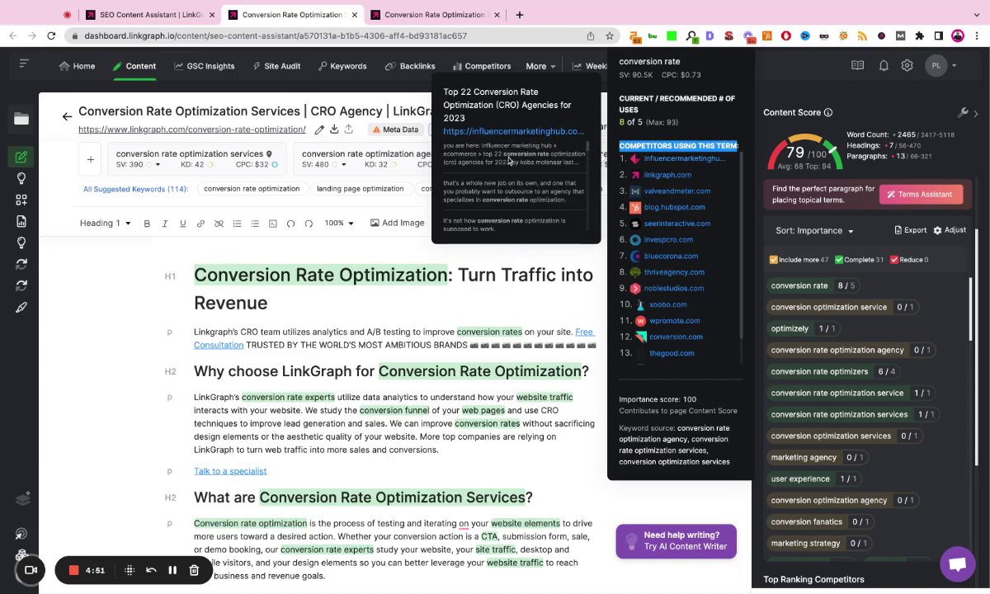
{"action": "left_click_drag", "start_coordinate": [505, 154], "coordinate": [549, 154]}
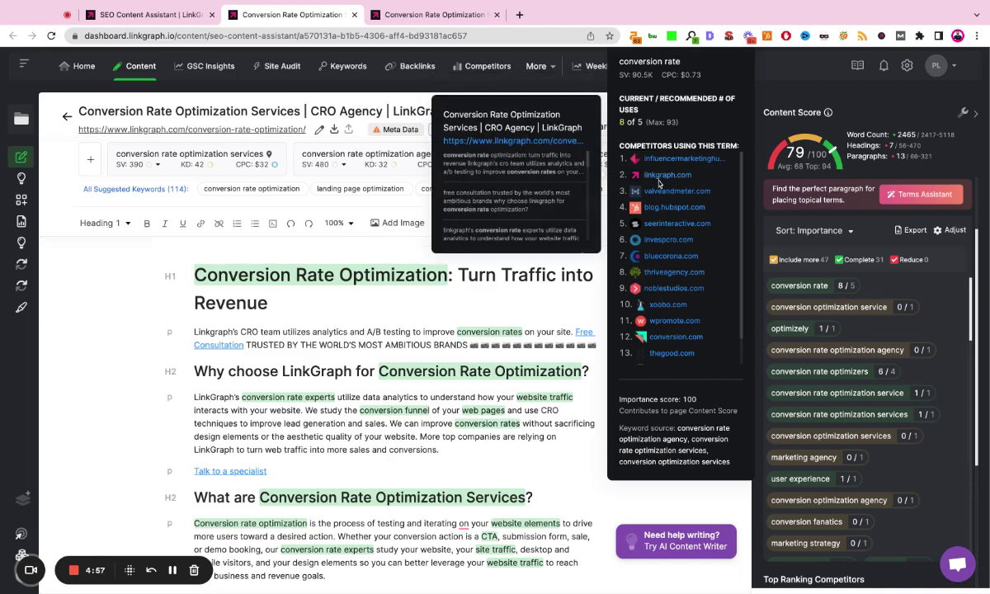
{"action": "mouse_move", "coordinate": [669, 199]}
{"action": "mouse_move", "coordinate": [632, 204]}
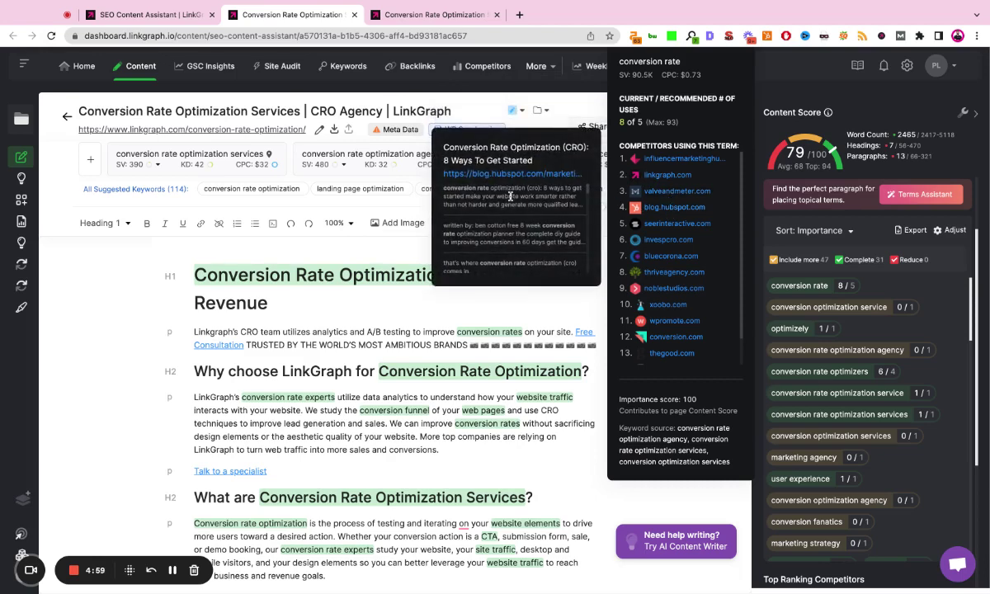
{"action": "left_click_drag", "start_coordinate": [490, 188], "coordinate": [445, 188]}
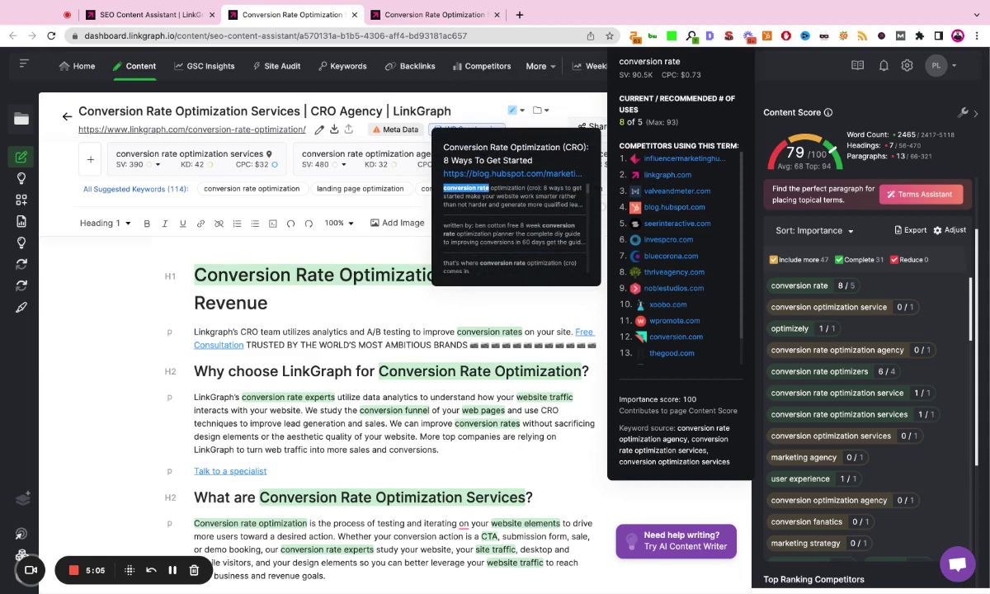
{"action": "triple_click", "coordinate": [620, 399]}
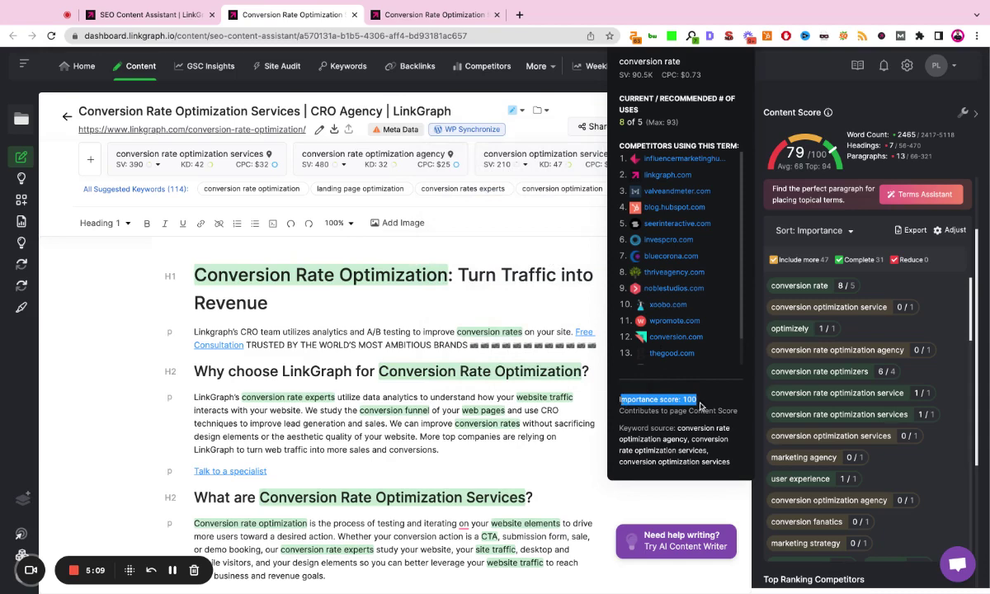
{"action": "mouse_move", "coordinate": [701, 175]}
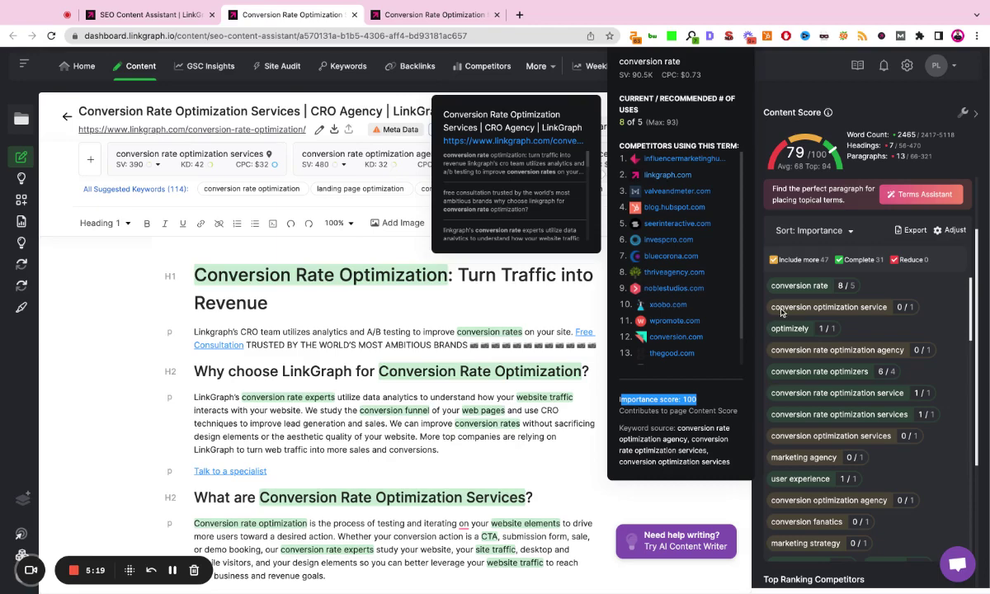
{"action": "scroll", "coordinate": [799, 331], "scroll_direction": "down", "scroll_amount": 1}
{"action": "scroll", "coordinate": [799, 331], "scroll_direction": "down", "scroll_amount": 1}
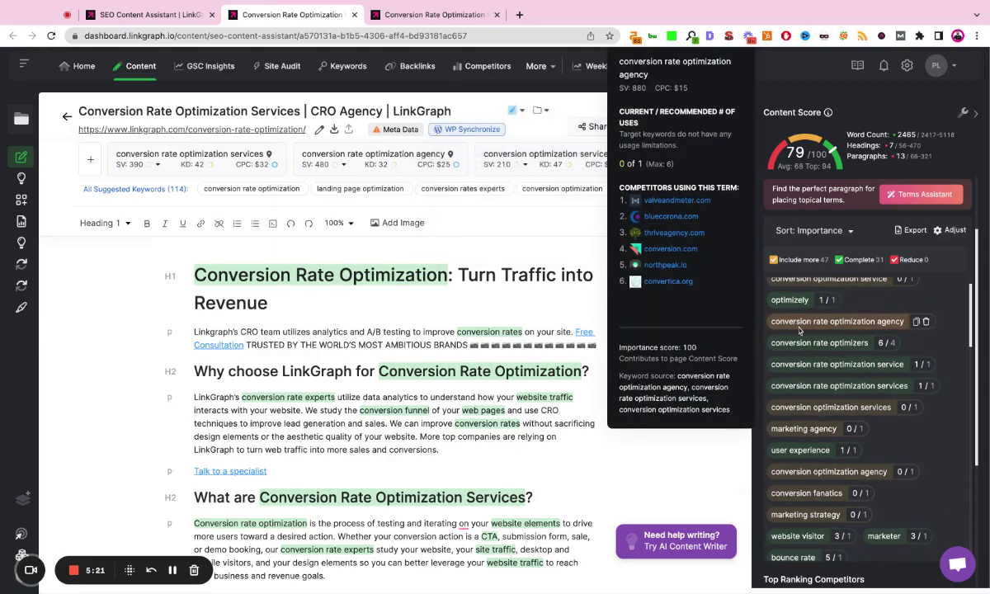
{"action": "scroll", "coordinate": [800, 331], "scroll_direction": "down", "scroll_amount": 4}
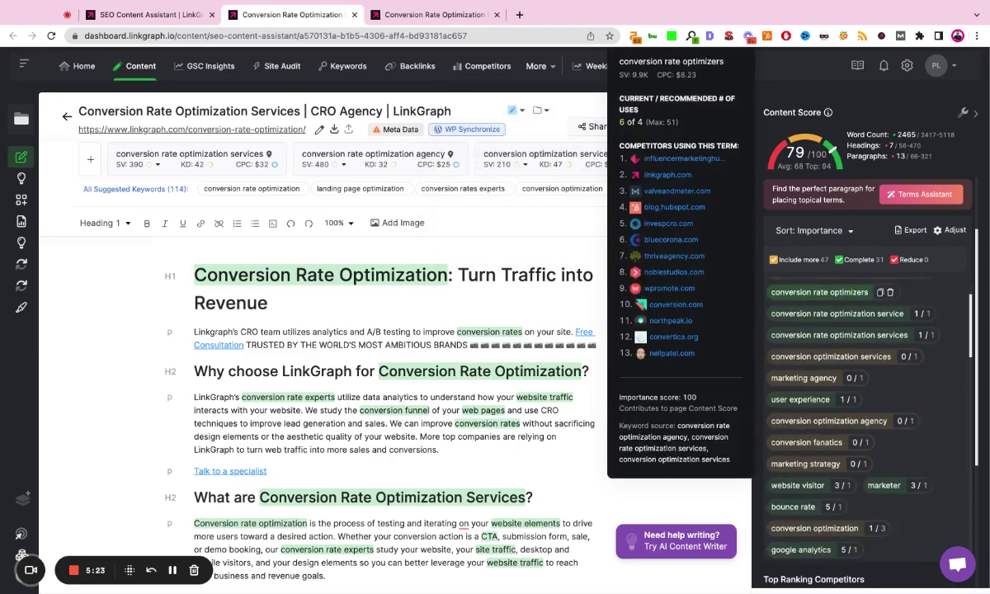
{"action": "scroll", "coordinate": [883, 403], "scroll_direction": "up", "scroll_amount": 6}
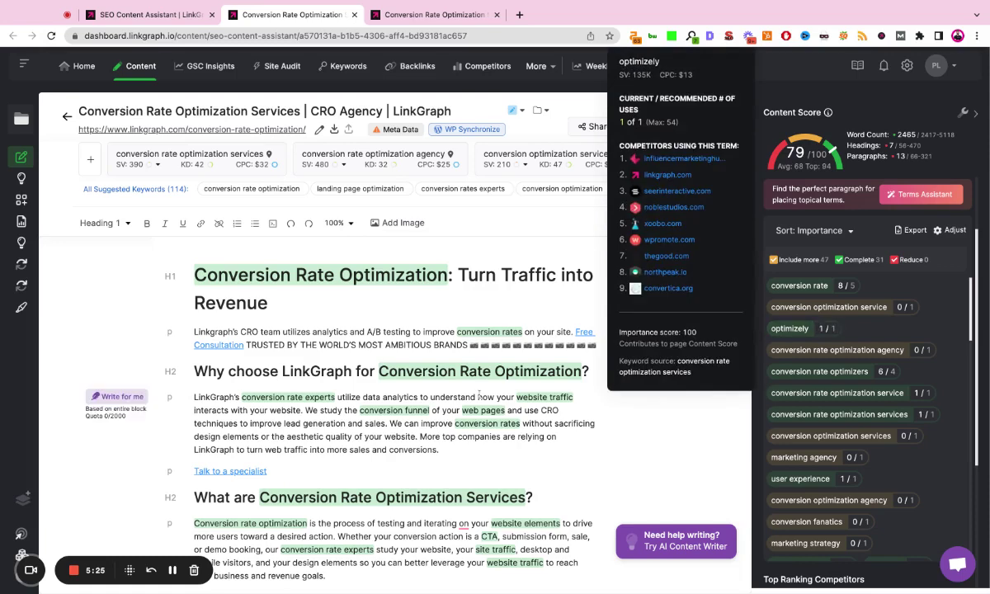
{"action": "mouse_move", "coordinate": [783, 287]}
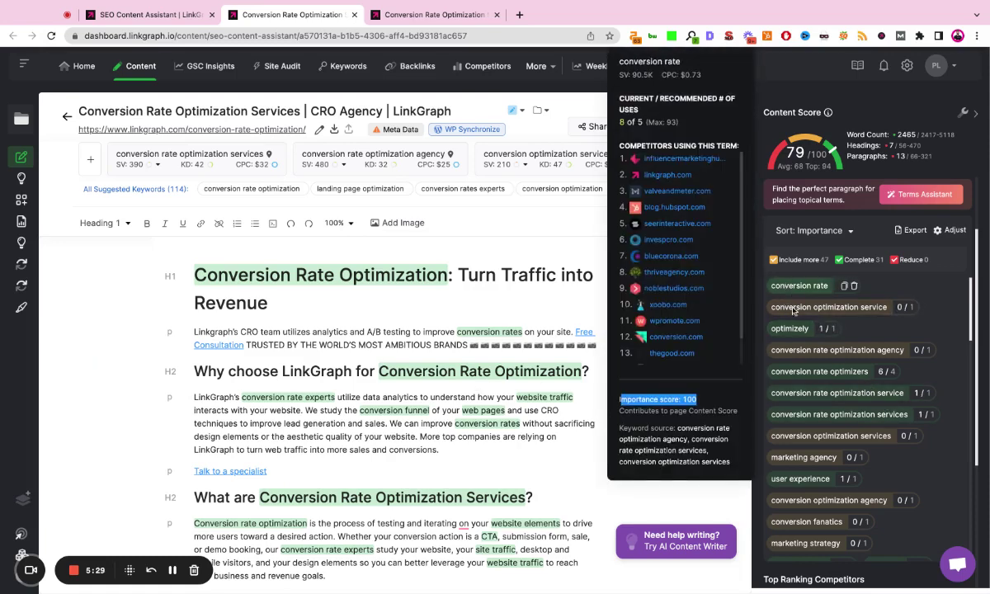
{"action": "scroll", "coordinate": [787, 462], "scroll_direction": "down", "scroll_amount": 2}
{"action": "mouse_move", "coordinate": [790, 420]}
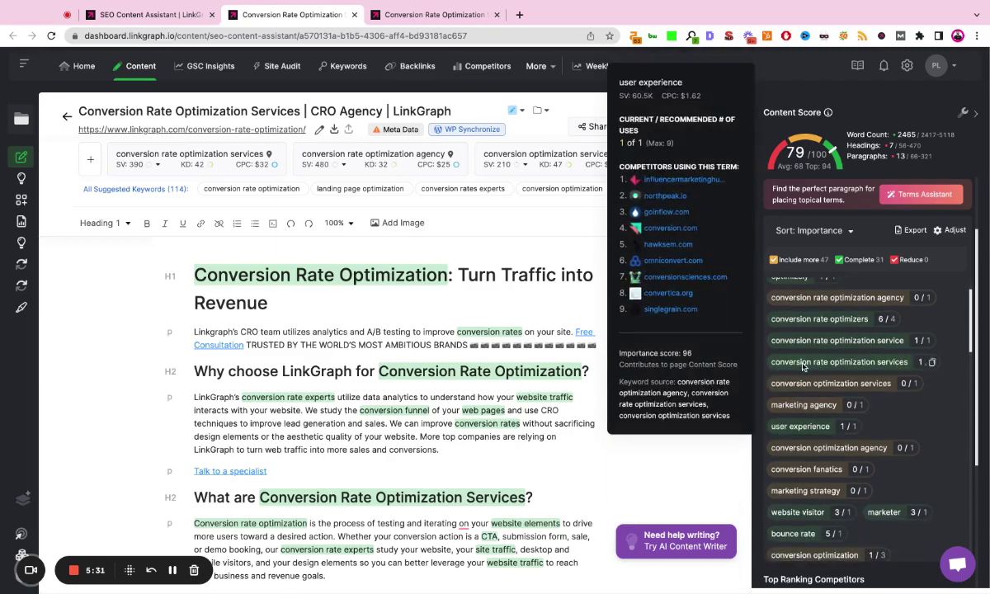
{"action": "scroll", "coordinate": [790, 421], "scroll_direction": "down", "scroll_amount": 2}
{"action": "scroll", "coordinate": [430, 413], "scroll_direction": "down", "scroll_amount": 5}
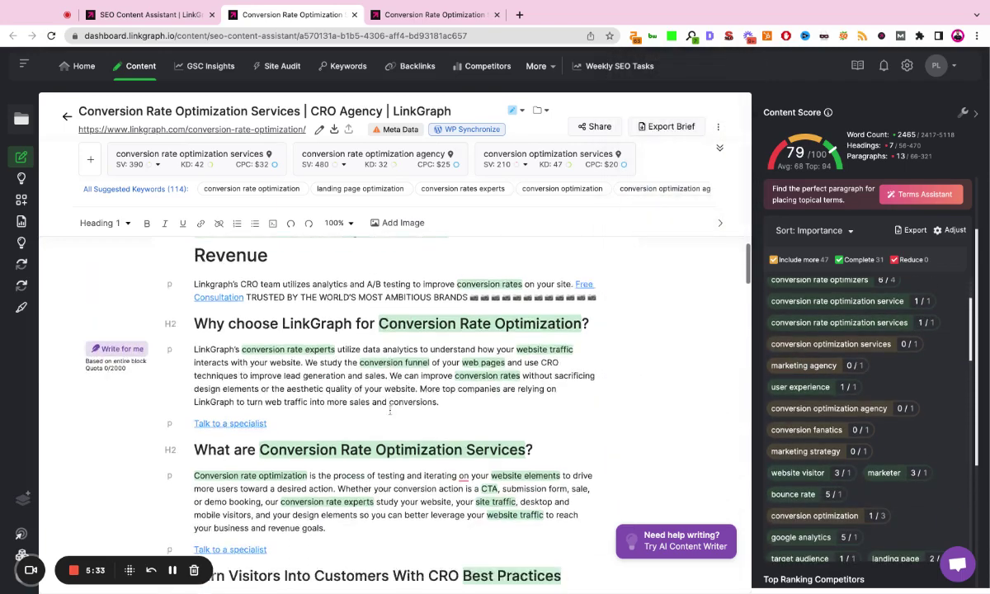
{"action": "scroll", "coordinate": [392, 407], "scroll_direction": "down", "scroll_amount": 4}
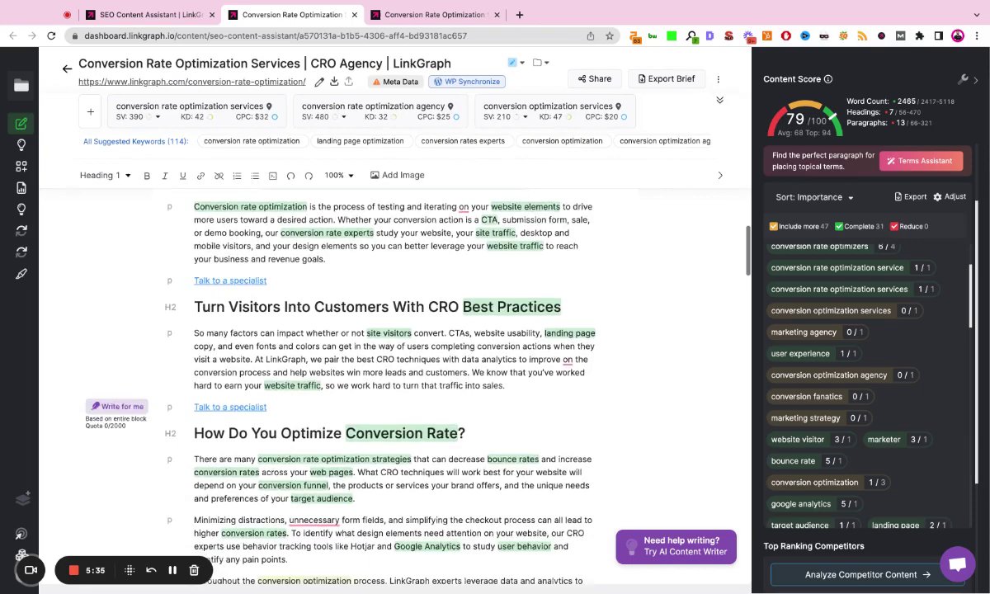
{"action": "scroll", "coordinate": [393, 368], "scroll_direction": "down", "scroll_amount": 8}
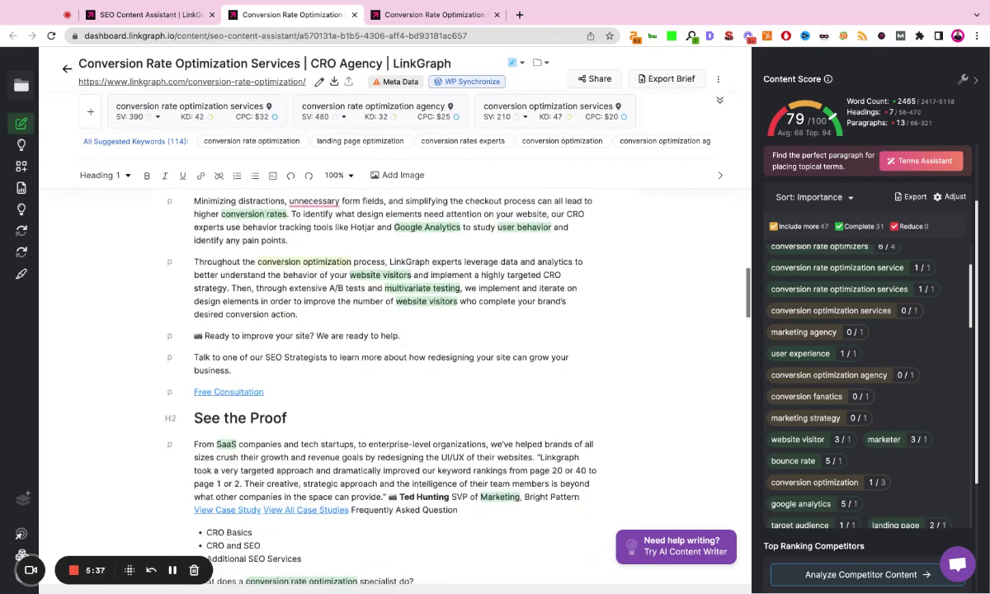
{"action": "scroll", "coordinate": [393, 368], "scroll_direction": "down", "scroll_amount": 1}
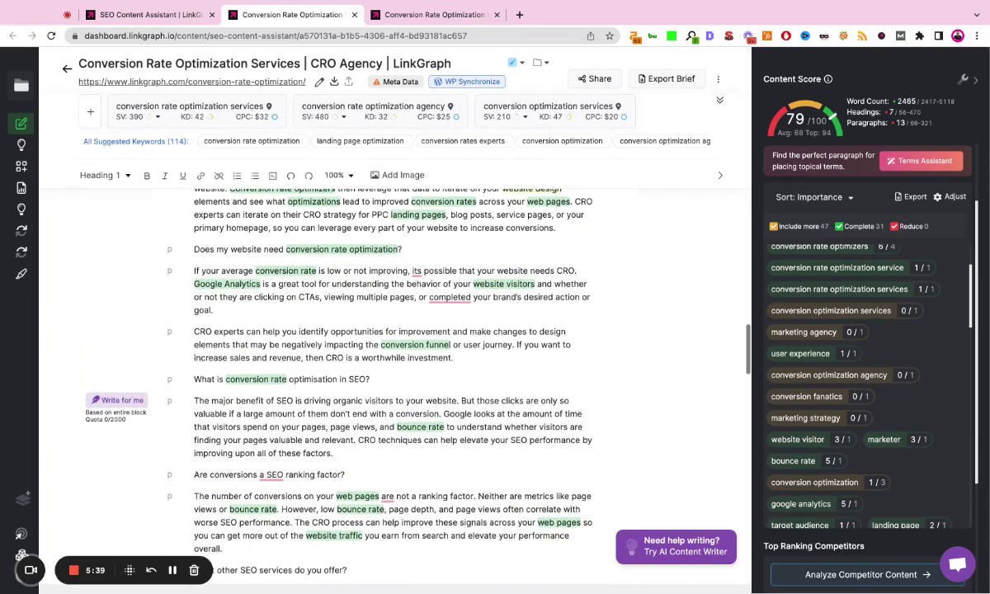
{"action": "mouse_move", "coordinate": [804, 332]}
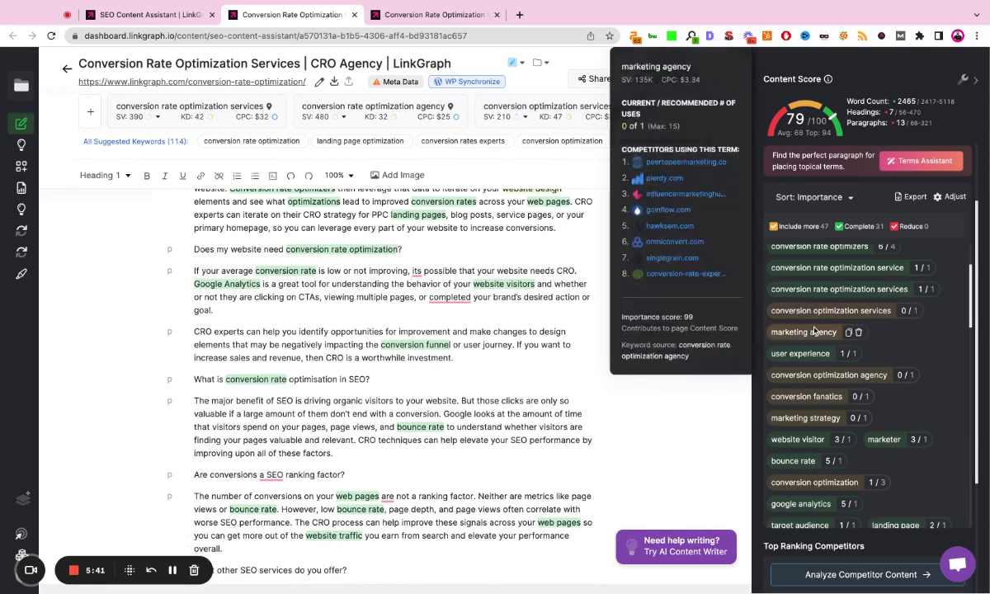
{"action": "mouse_move", "coordinate": [675, 276]}
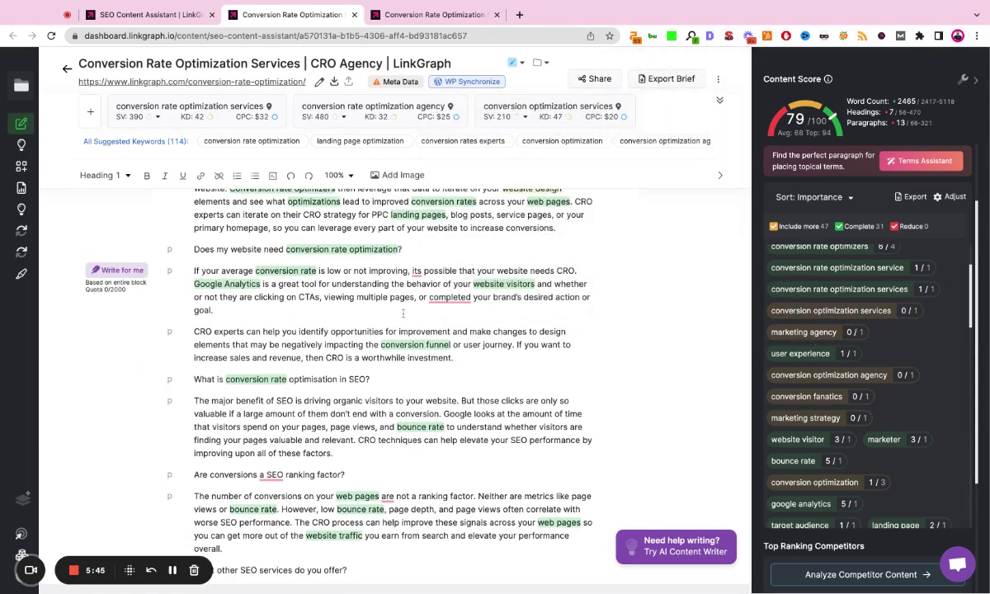
{"action": "scroll", "coordinate": [437, 346], "scroll_direction": "up", "scroll_amount": 5}
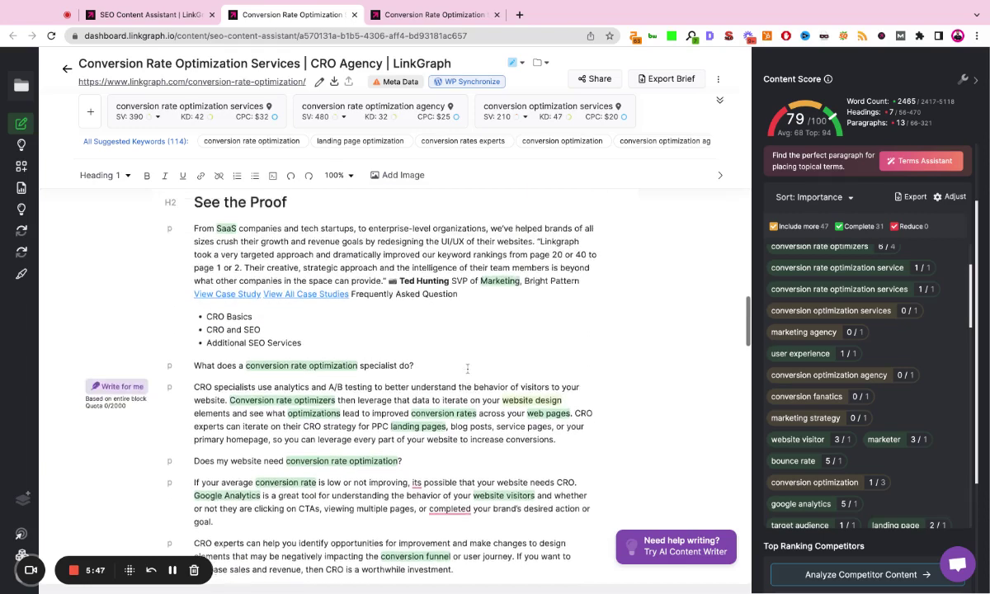
{"action": "scroll", "coordinate": [467, 369], "scroll_direction": "up", "scroll_amount": 5}
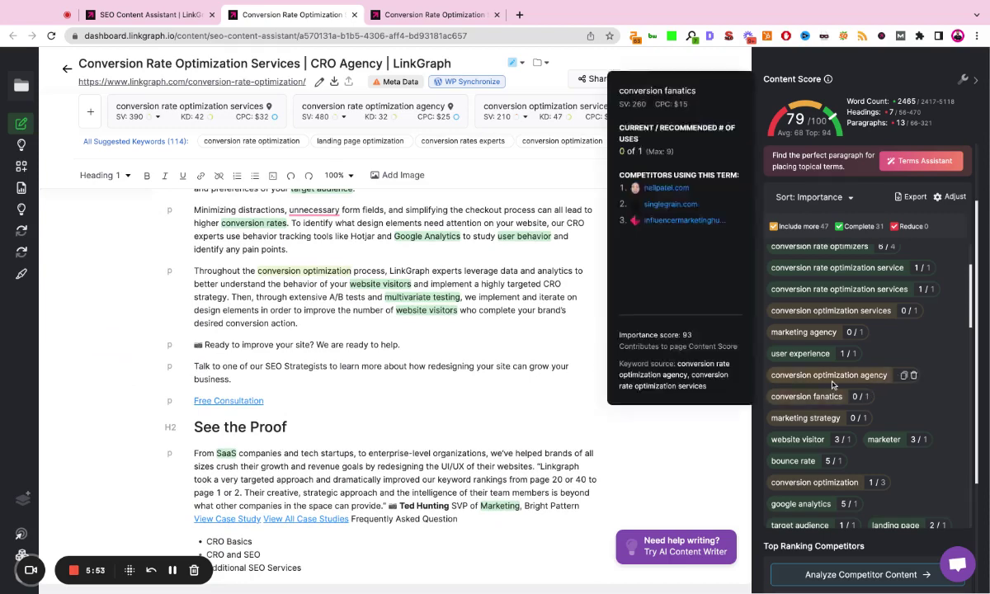
{"action": "scroll", "coordinate": [851, 330], "scroll_direction": "up", "scroll_amount": 2}
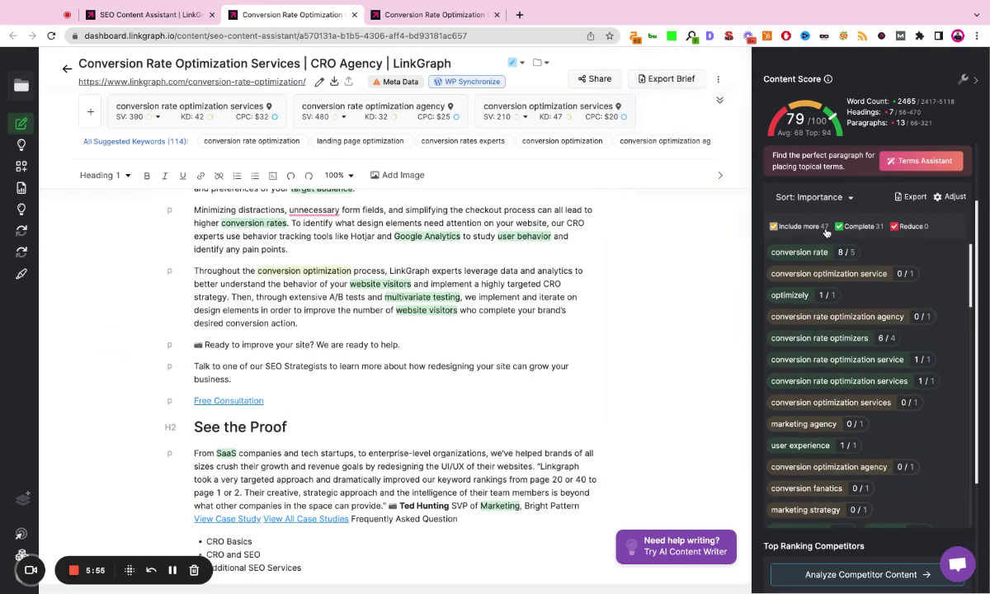
{"action": "scroll", "coordinate": [820, 289], "scroll_direction": "down", "scroll_amount": 10}
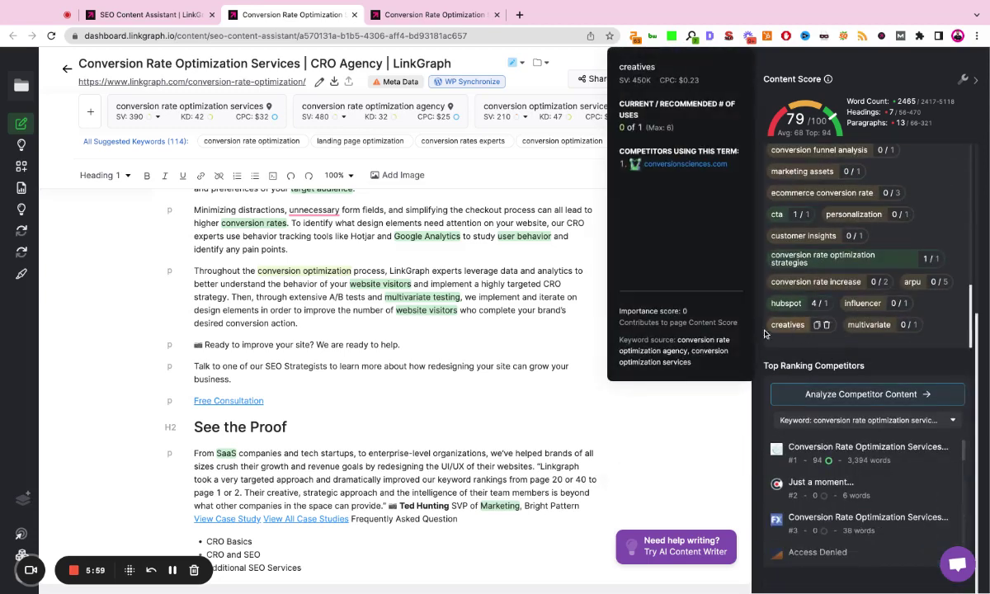
{"action": "triple_click", "coordinate": [697, 316]}
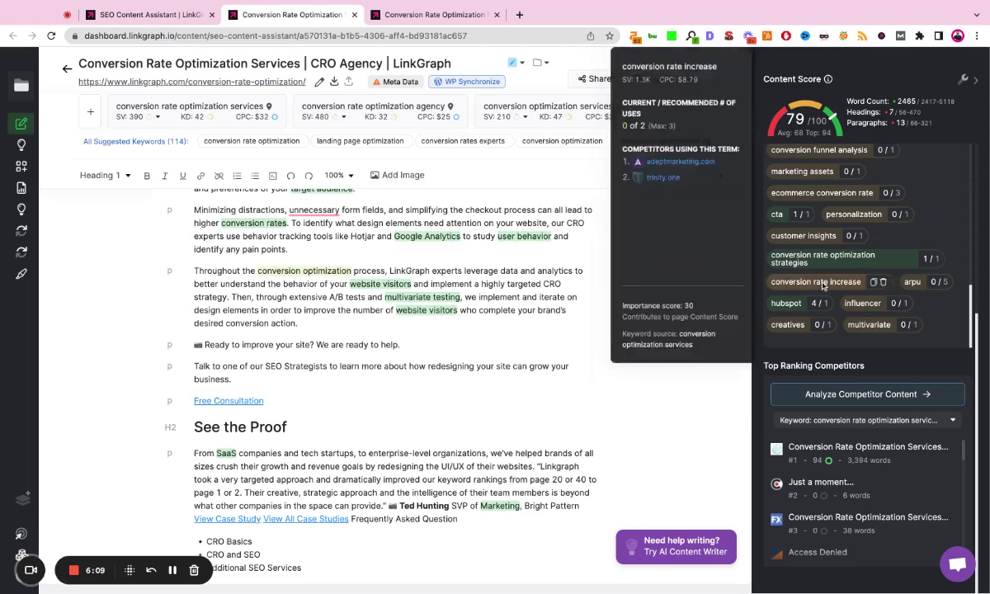
{"action": "scroll", "coordinate": [822, 285], "scroll_direction": "up", "scroll_amount": 10}
{"action": "scroll", "coordinate": [823, 286], "scroll_direction": "up", "scroll_amount": 3}
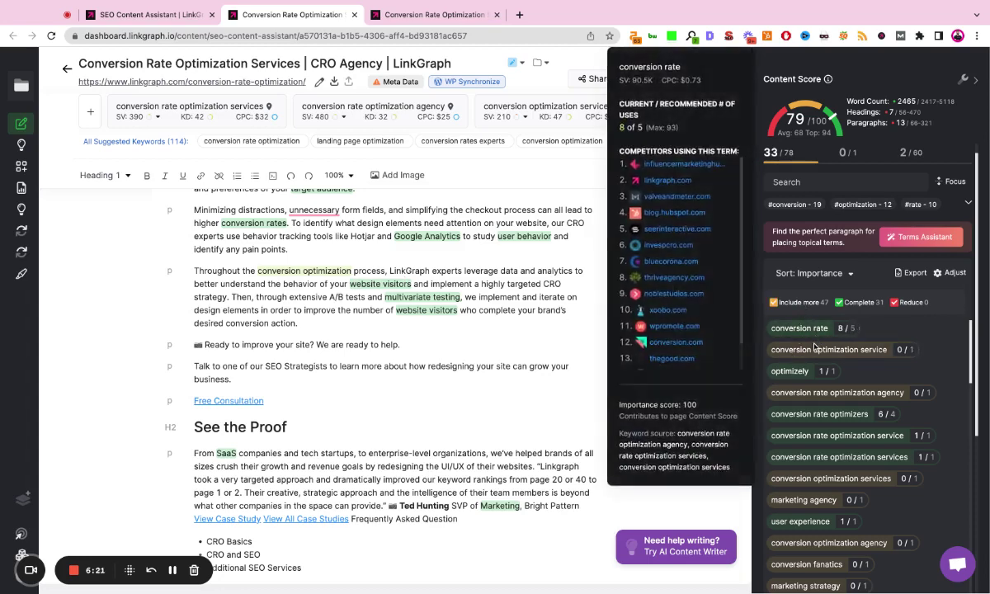
{"action": "mouse_move", "coordinate": [814, 350]}
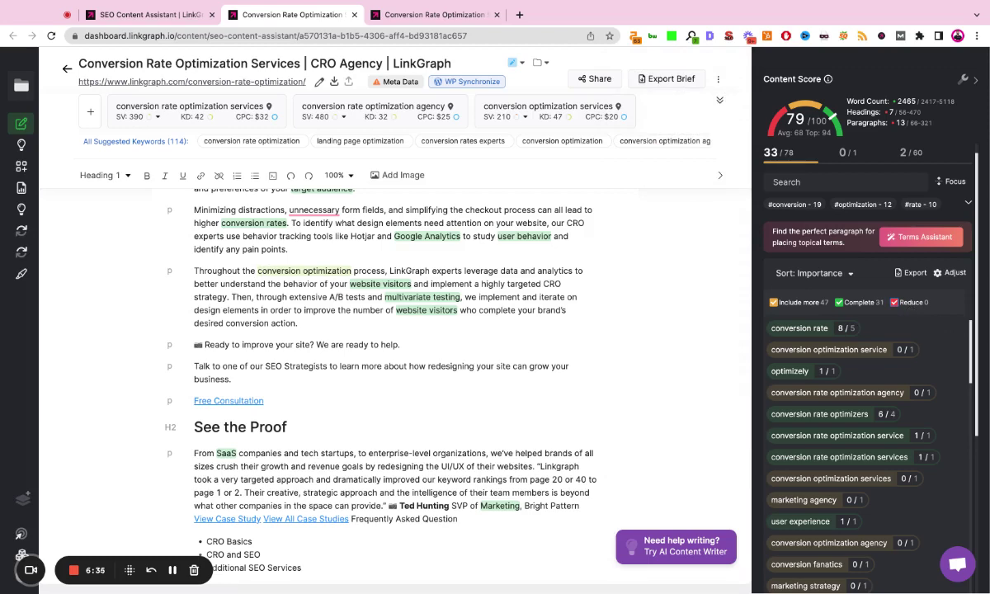
{"action": "scroll", "coordinate": [866, 363], "scroll_direction": "up", "scroll_amount": 1}
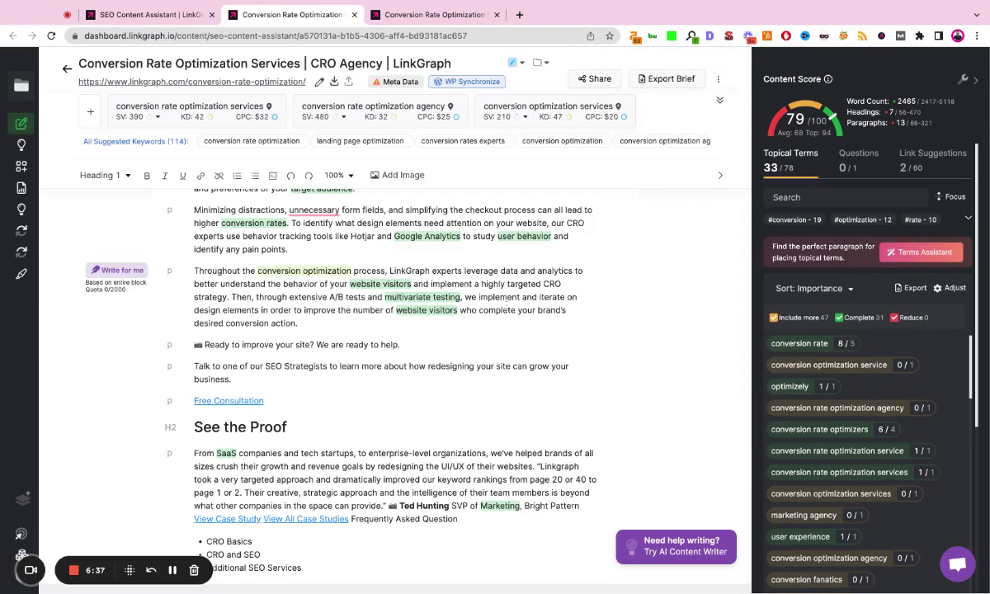
{"action": "scroll", "coordinate": [505, 306], "scroll_direction": "down", "scroll_amount": 1}
{"action": "scroll", "coordinate": [506, 307], "scroll_direction": "up", "scroll_amount": 3}
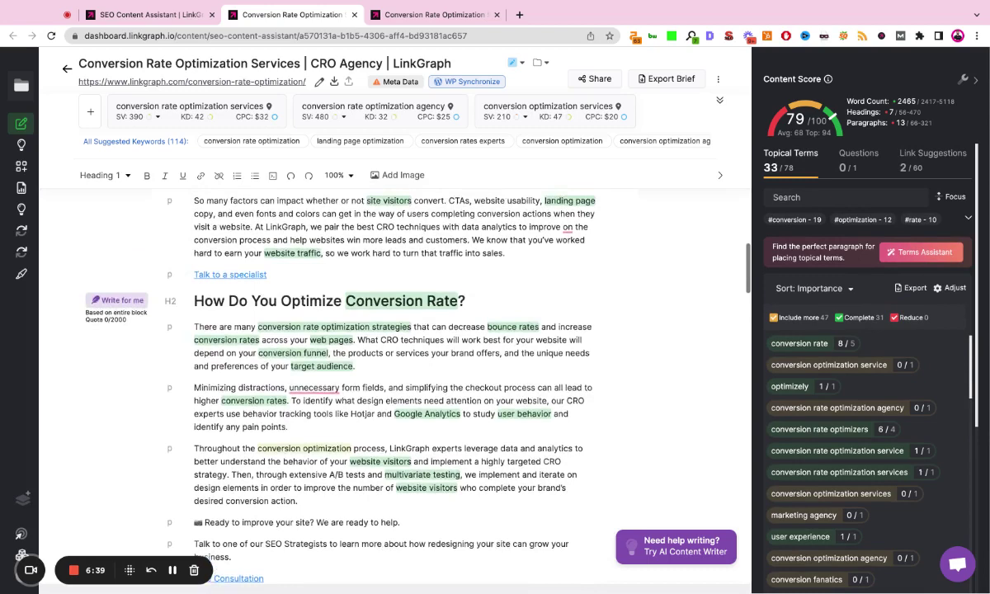
{"action": "scroll", "coordinate": [387, 371], "scroll_direction": "up", "scroll_amount": 3}
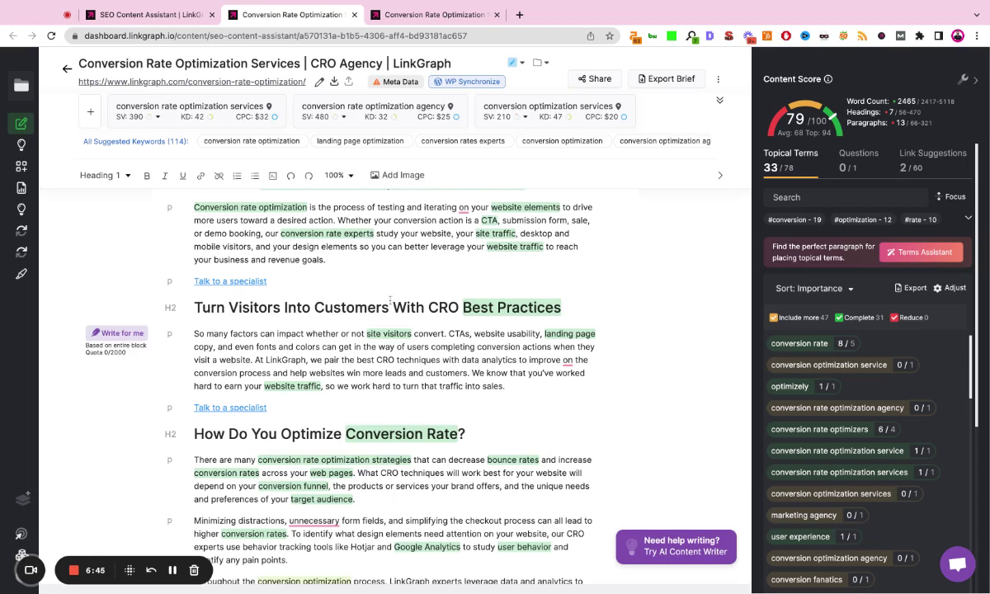
{"action": "left_click", "coordinate": [660, 550]}
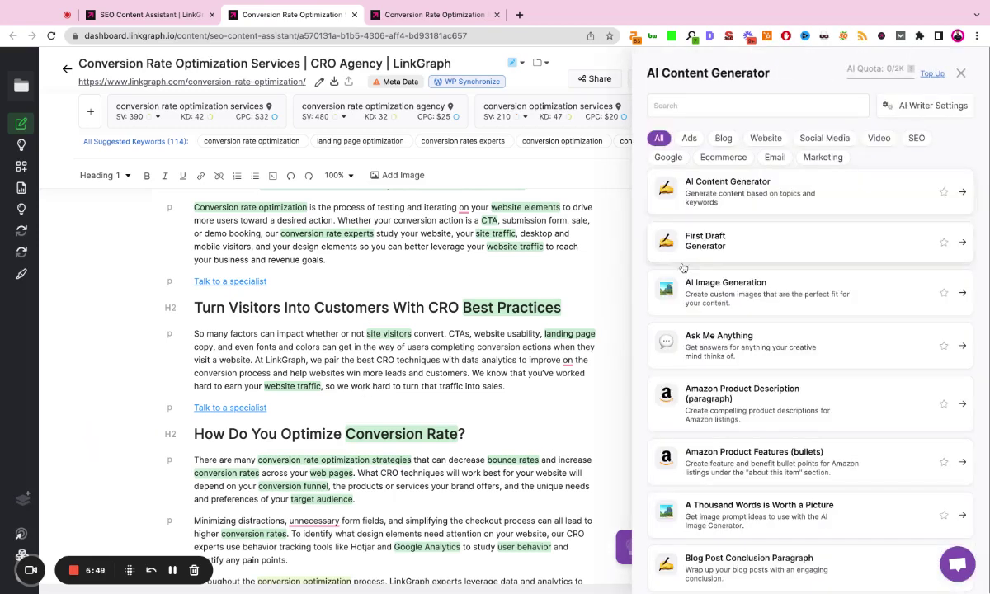
{"action": "scroll", "coordinate": [683, 268], "scroll_direction": "down", "scroll_amount": 5}
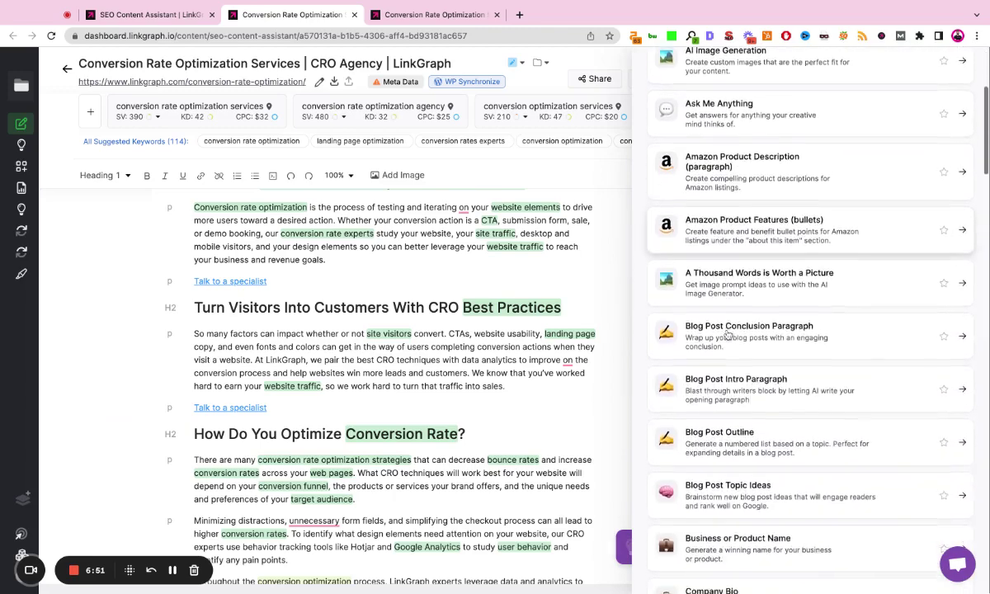
{"action": "scroll", "coordinate": [728, 336], "scroll_direction": "down", "scroll_amount": 10}
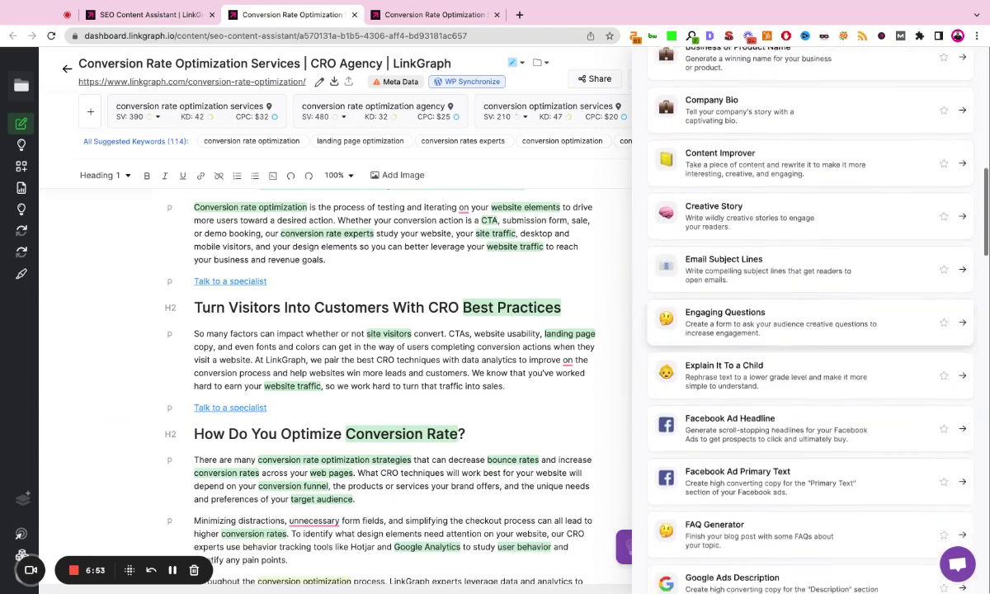
{"action": "scroll", "coordinate": [728, 326], "scroll_direction": "down", "scroll_amount": 20}
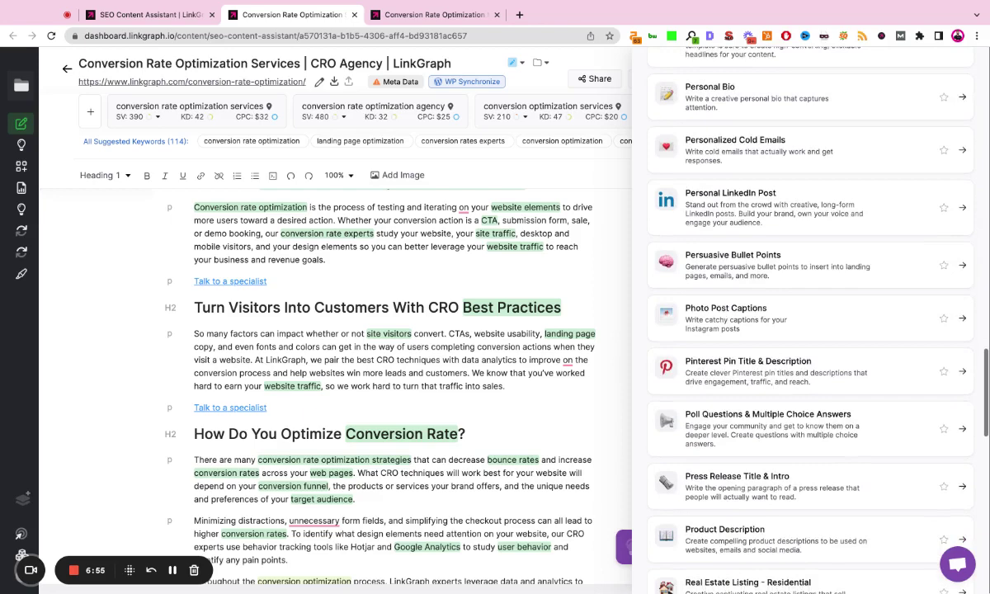
{"action": "scroll", "coordinate": [808, 321], "scroll_direction": "down", "scroll_amount": 7}
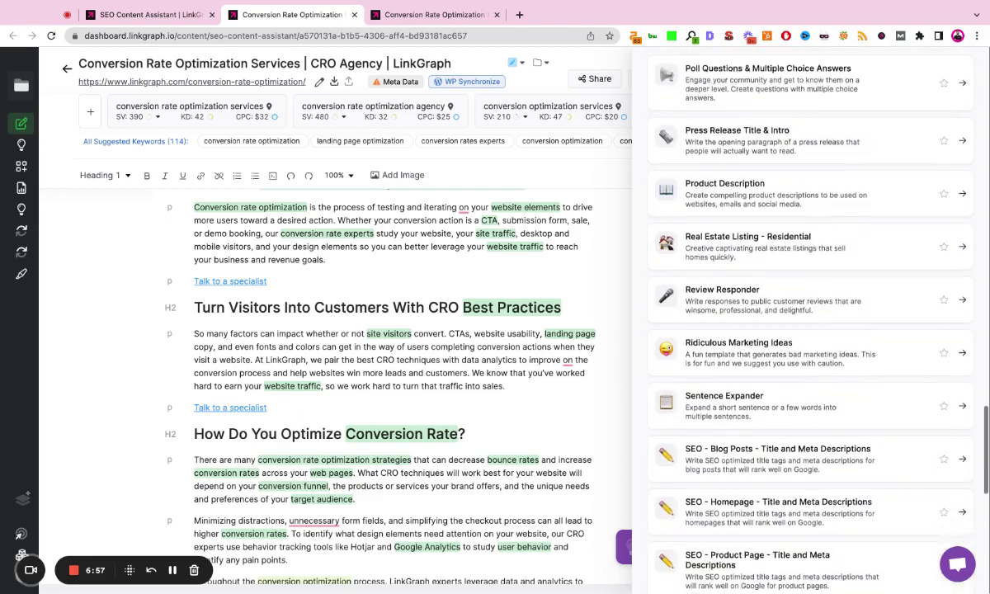
{"action": "scroll", "coordinate": [720, 171], "scroll_direction": "down", "scroll_amount": 5}
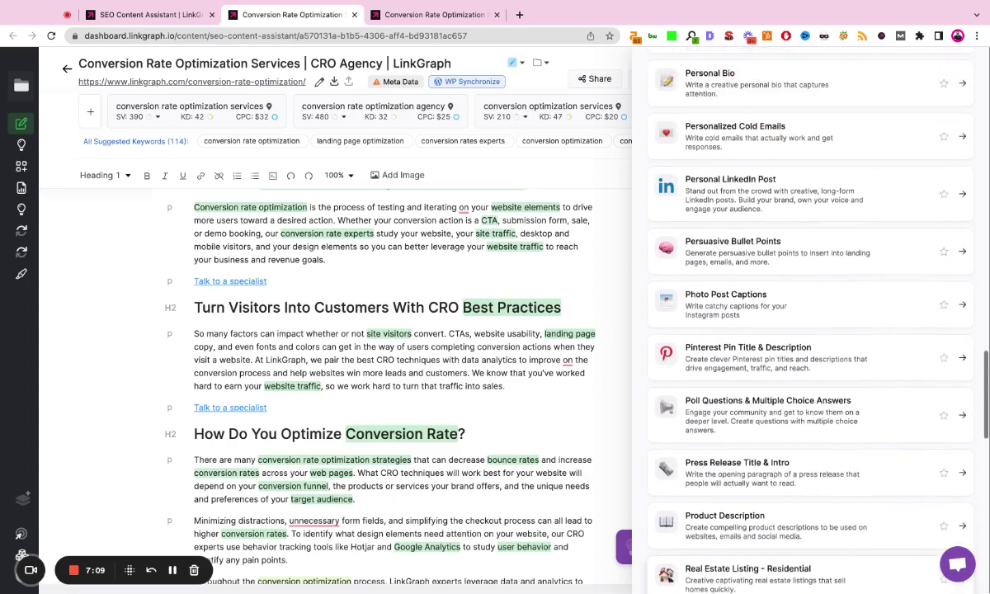
{"action": "scroll", "coordinate": [752, 292], "scroll_direction": "up", "scroll_amount": 5}
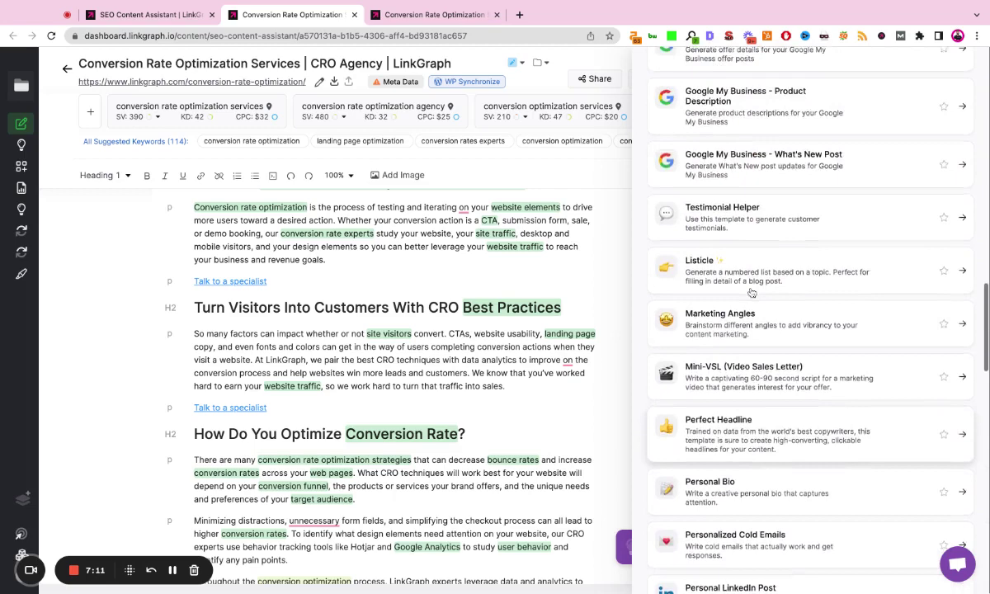
{"action": "scroll", "coordinate": [752, 292], "scroll_direction": "up", "scroll_amount": 7}
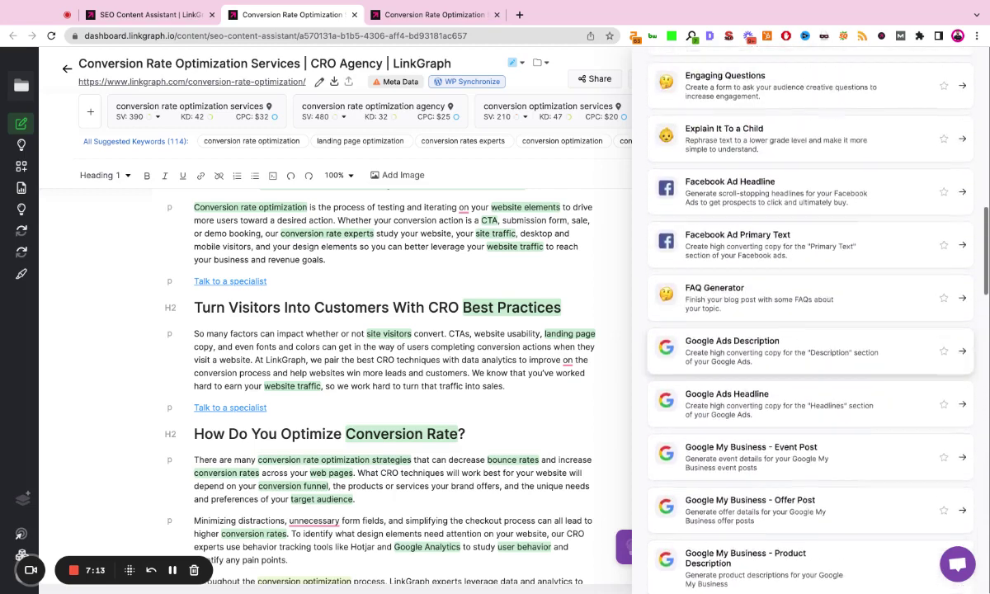
{"action": "scroll", "coordinate": [809, 149], "scroll_direction": "up", "scroll_amount": 5}
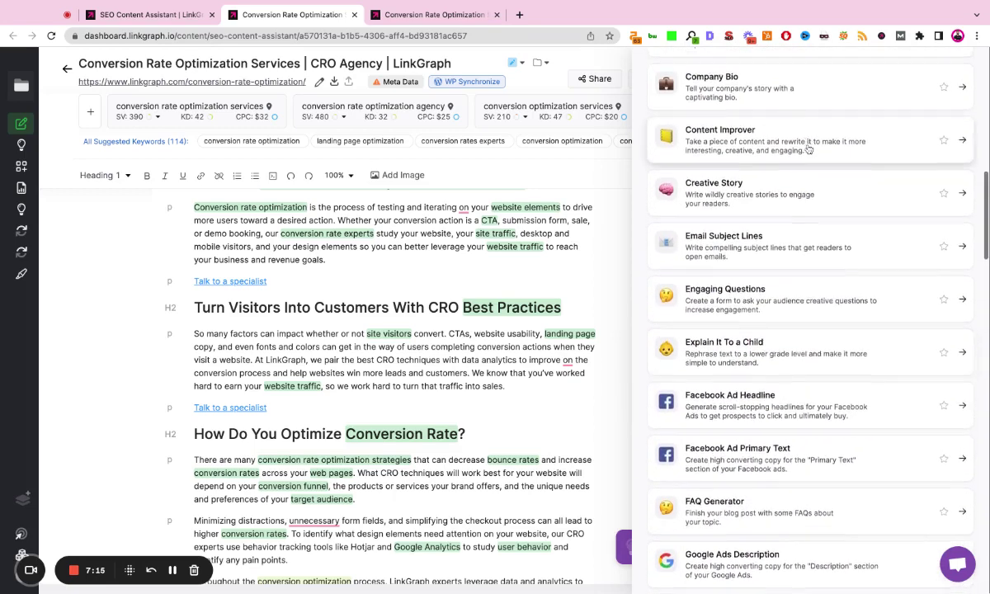
{"action": "scroll", "coordinate": [808, 149], "scroll_direction": "up", "scroll_amount": 8}
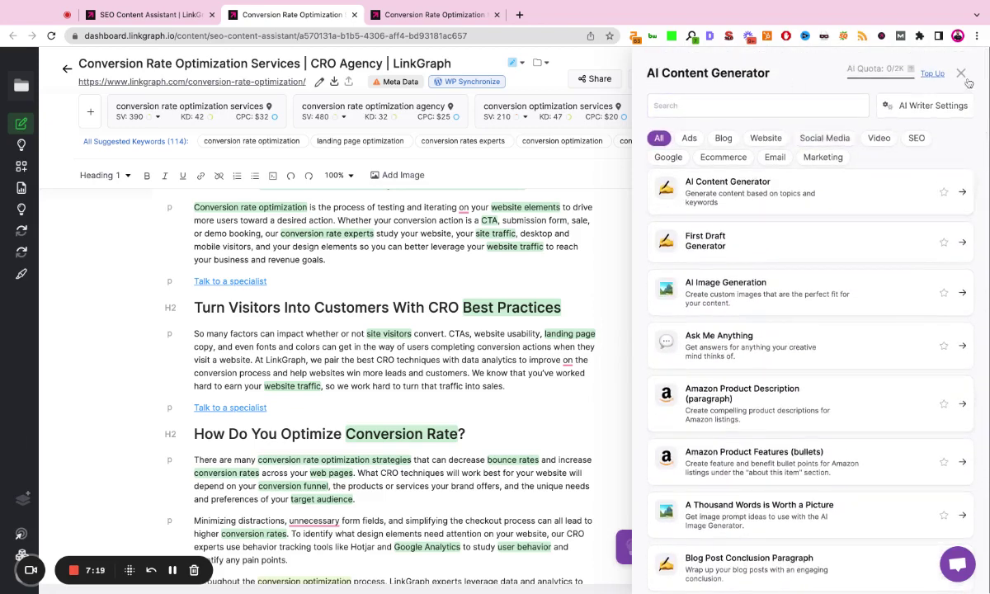
{"action": "left_click", "coordinate": [929, 115]}
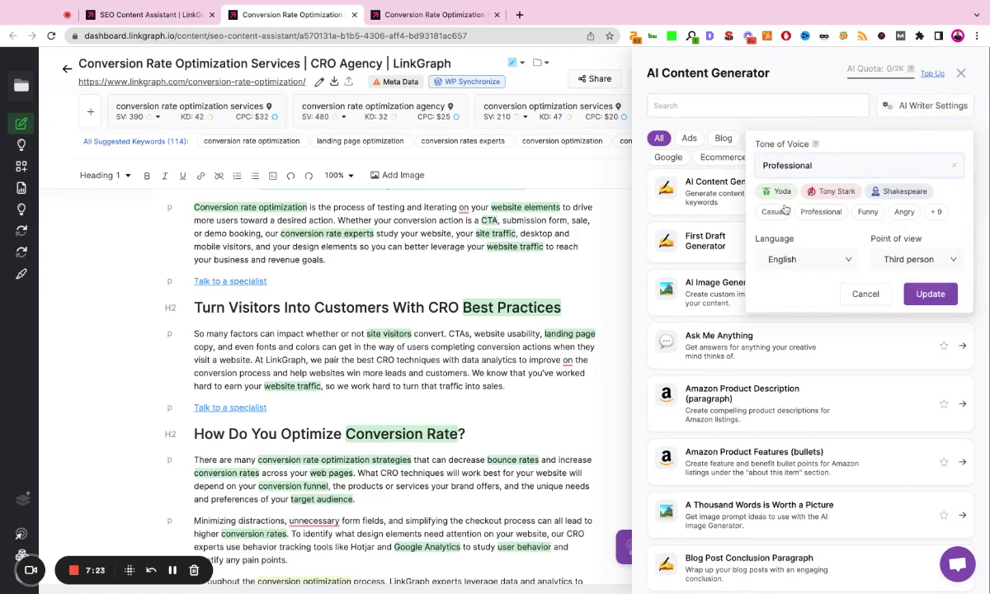
{"action": "left_click", "coordinate": [792, 259]}
{"action": "left_click", "coordinate": [835, 259]}
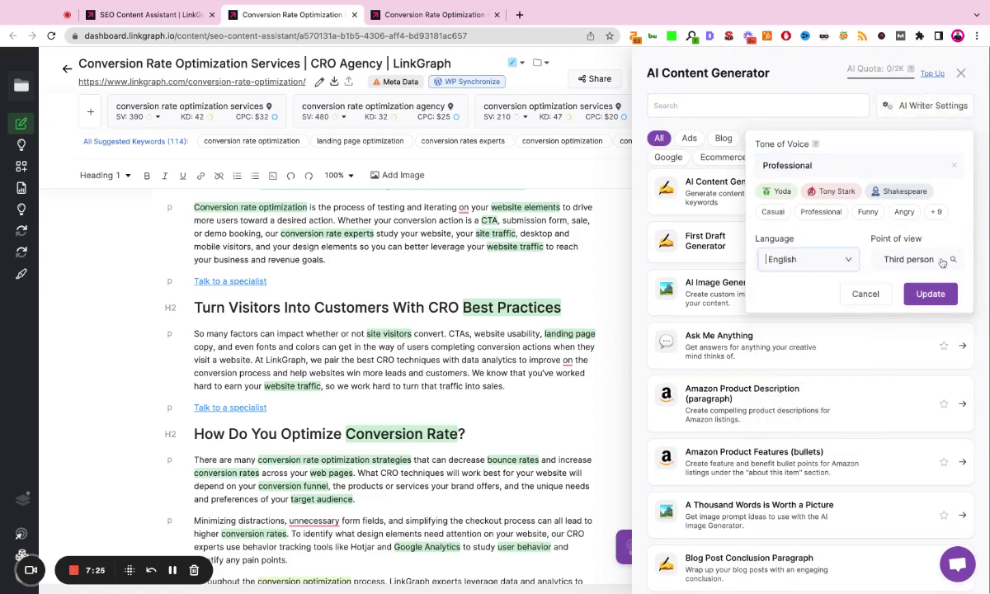
{"action": "left_click", "coordinate": [939, 260]}
{"action": "left_click", "coordinate": [942, 262]}
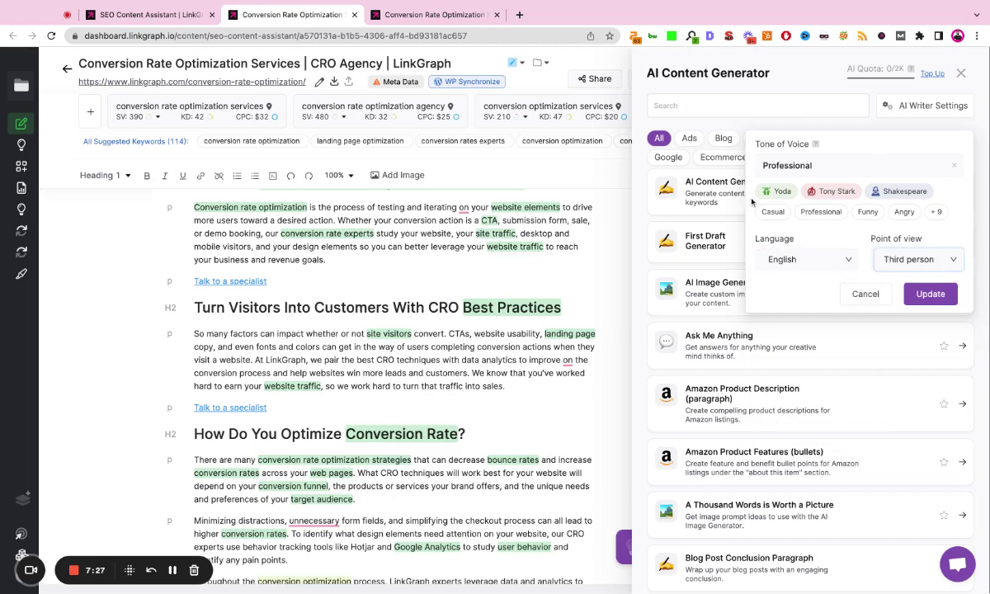
{"action": "left_click", "coordinate": [858, 294]}
Open the Meta Data panel with the title and description, and start AI Generate for the meta data.
{"action": "left_click", "coordinate": [961, 73]}
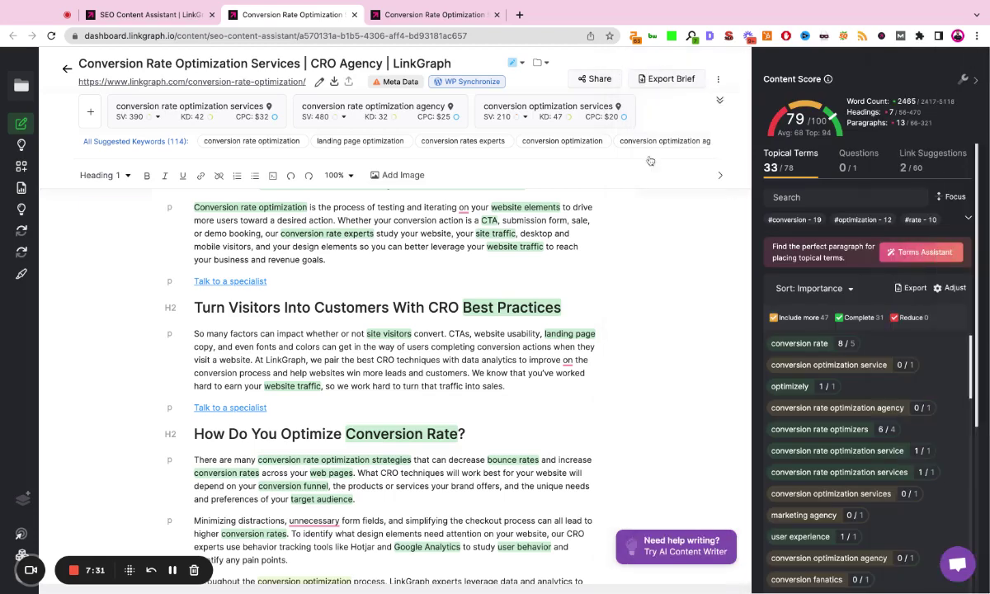
{"action": "scroll", "coordinate": [559, 219], "scroll_direction": "up", "scroll_amount": 5}
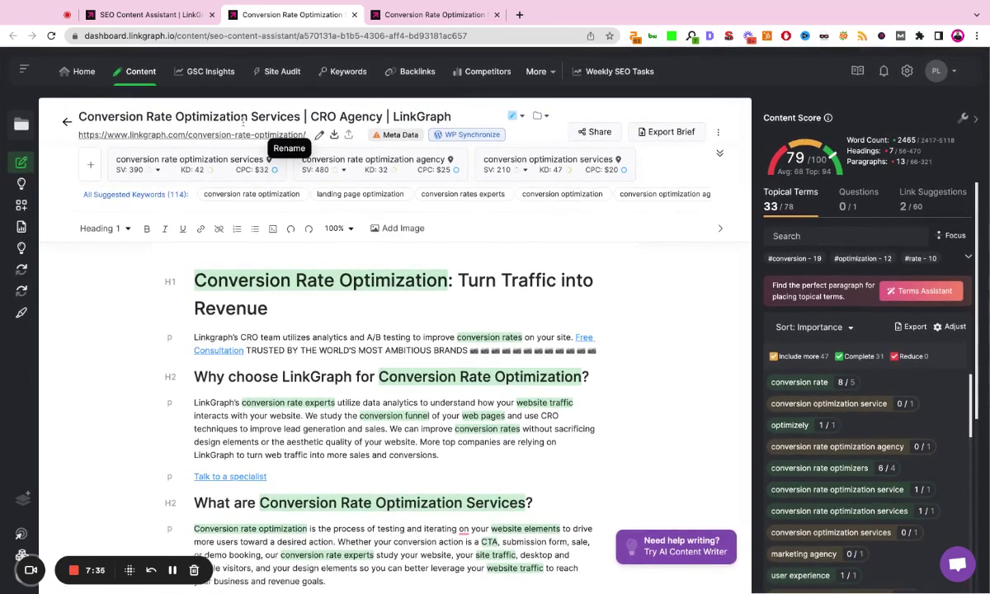
{"action": "left_click", "coordinate": [394, 135]}
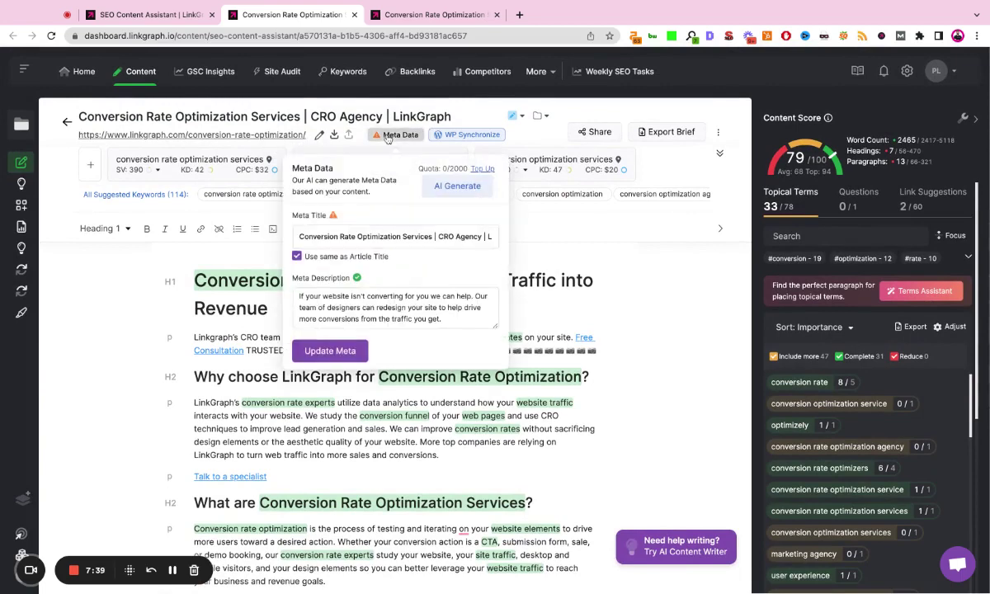
{"action": "left_click", "coordinate": [359, 317]}
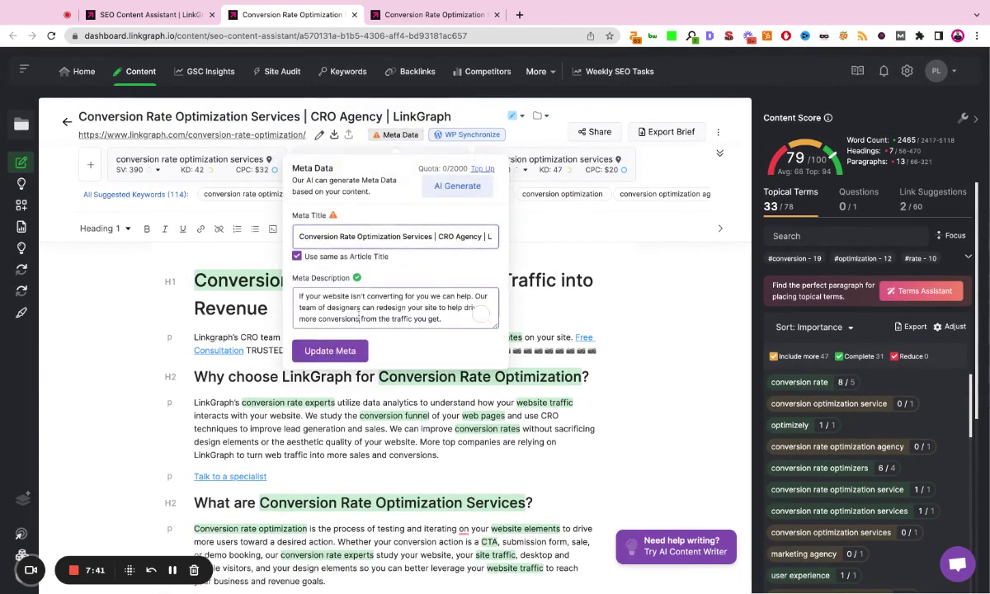
{"action": "left_click", "coordinate": [439, 188]}
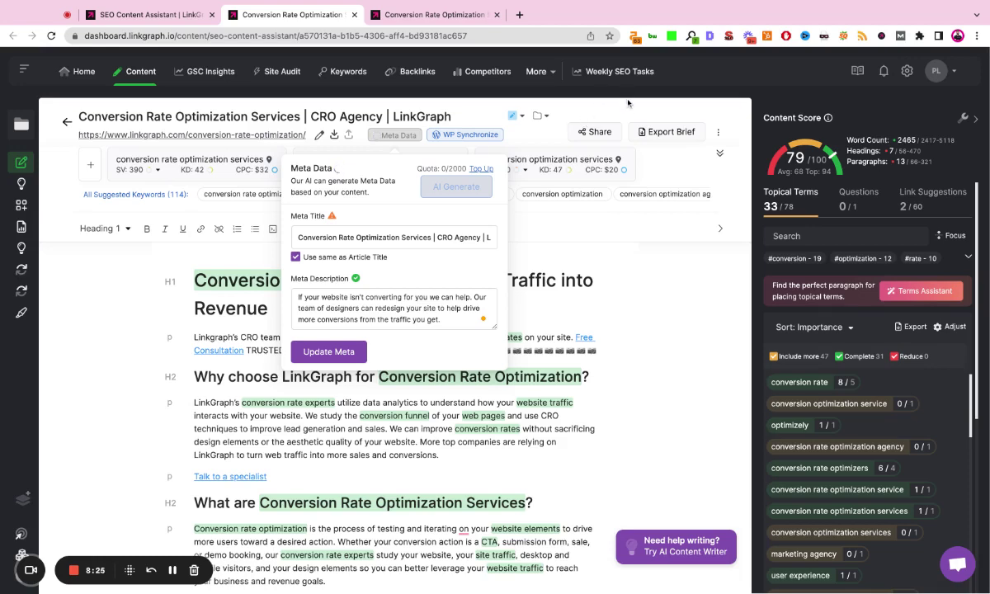
Check the document's link-sharing access, then export the content brief to Google Docs.
{"action": "left_click", "coordinate": [587, 93]}
{"action": "left_click", "coordinate": [597, 134]}
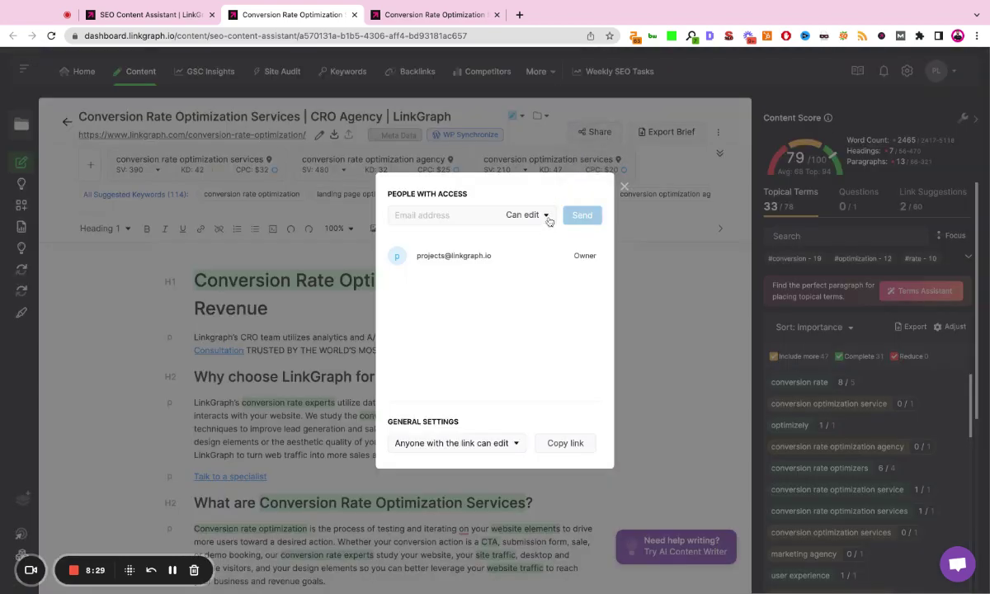
{"action": "left_click", "coordinate": [511, 444]}
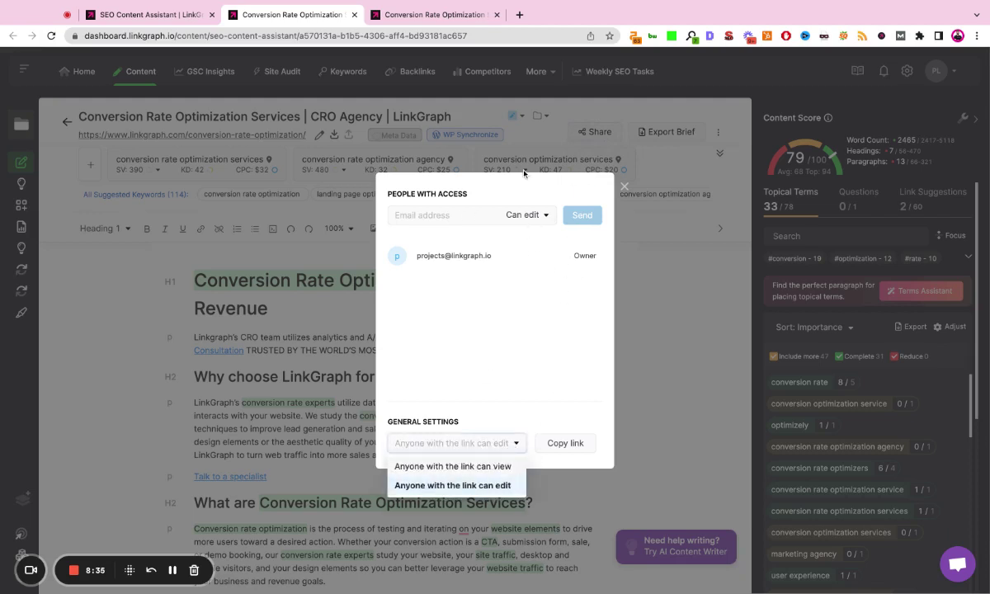
{"action": "left_click", "coordinate": [625, 191]}
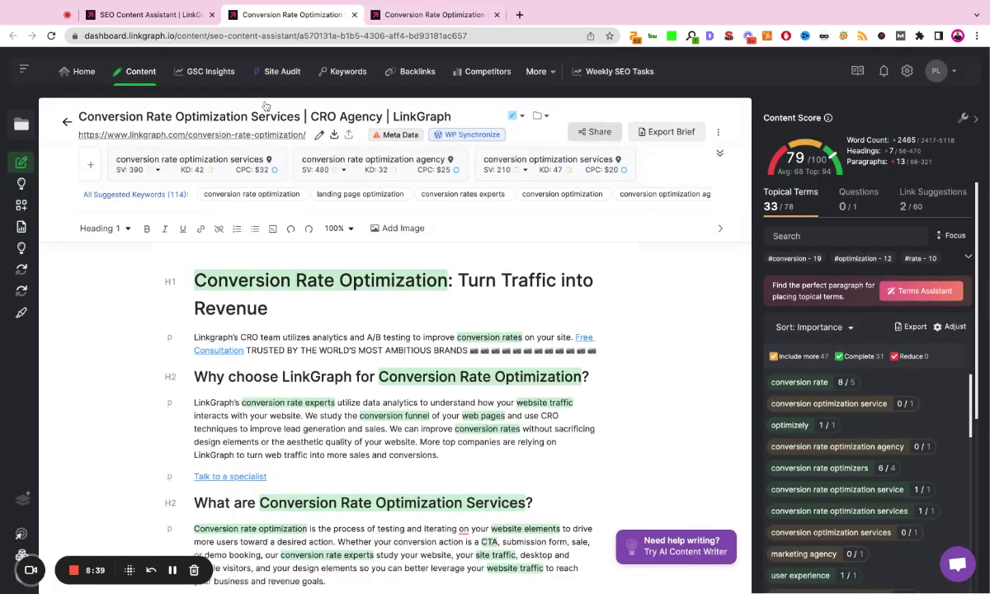
{"action": "left_click", "coordinate": [662, 133]}
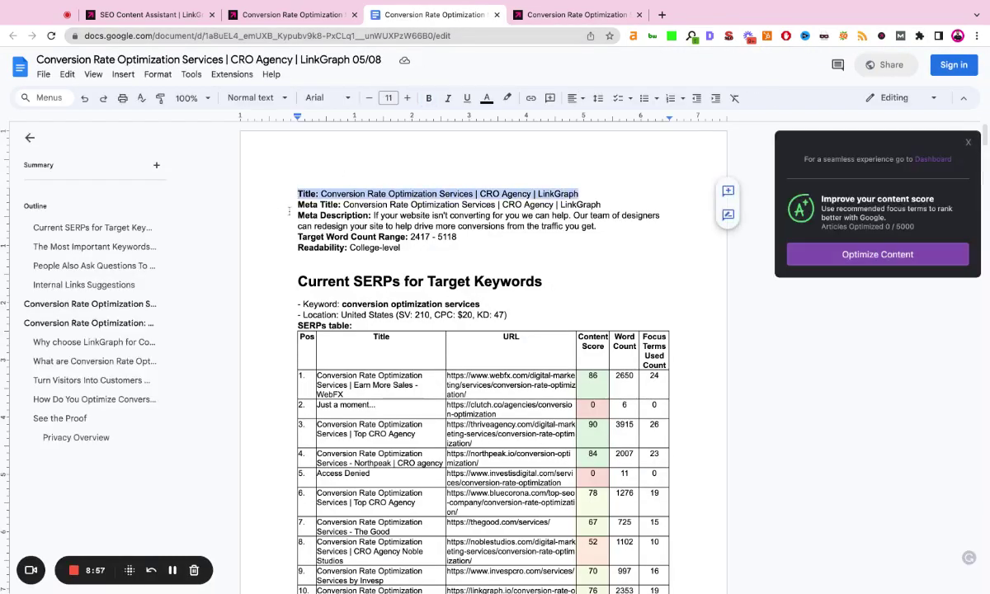
Select the brief's meta description, word count range, Readability: College-level line and 'conversion optimization services' keyword.
{"action": "left_click_drag", "start_coordinate": [298, 213], "coordinate": [596, 226]}
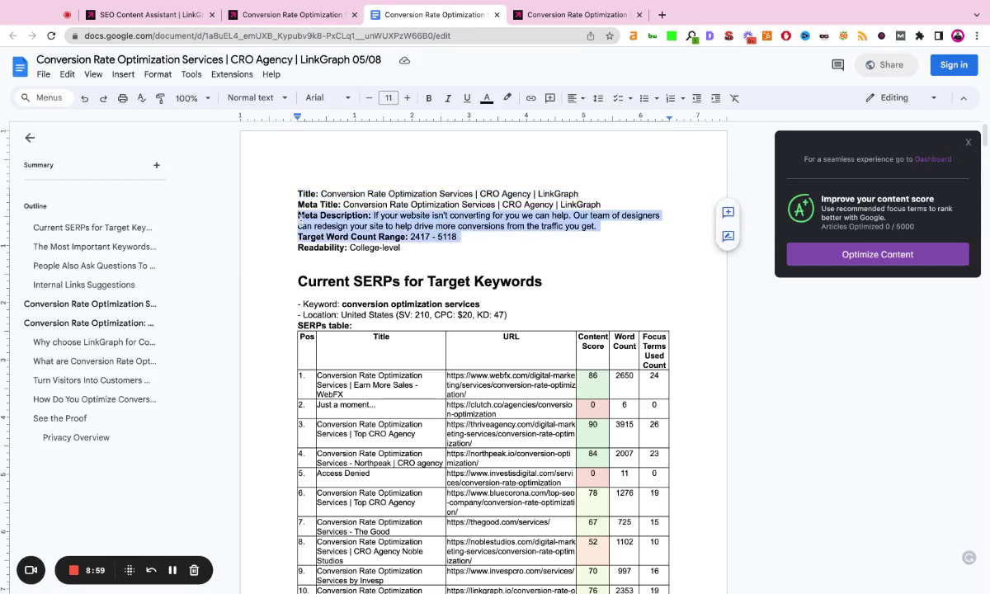
{"action": "left_click", "coordinate": [464, 237]}
{"action": "key", "text": "shift+alt+Left"}
{"action": "key", "text": "shift+alt+Left"}
{"action": "key", "text": "shift+alt+Left"}
{"action": "key", "text": "shift+alt+Left"}
{"action": "key", "text": "shift+alt+Left"}
{"action": "key", "text": "shift+alt+Left"}
{"action": "key", "text": "shift+alt+Left"}
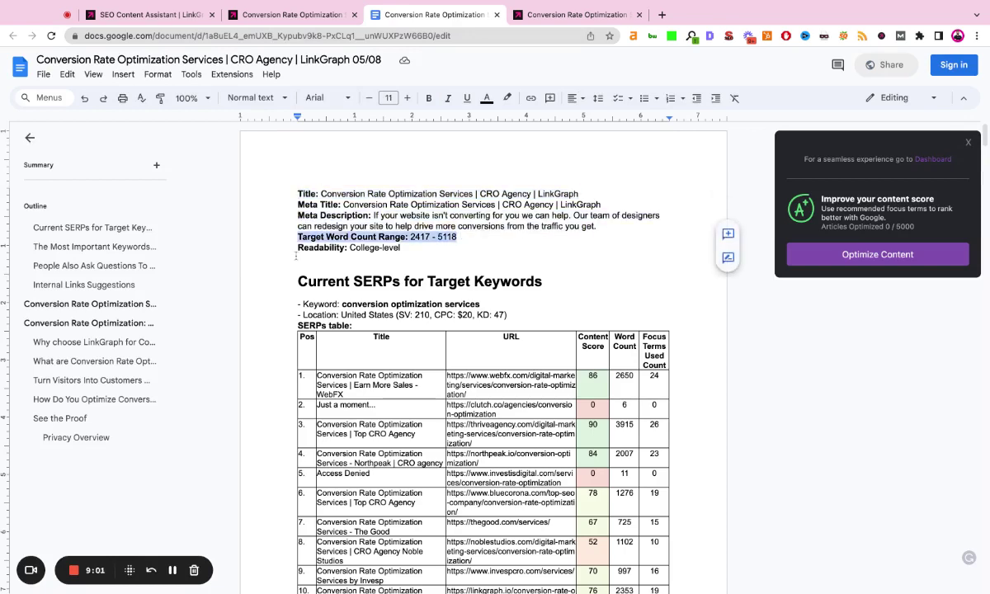
{"action": "left_click", "coordinate": [295, 257]}
{"action": "key", "text": "shift+Up"}
{"action": "scroll", "coordinate": [402, 231], "scroll_direction": "down", "scroll_amount": 3}
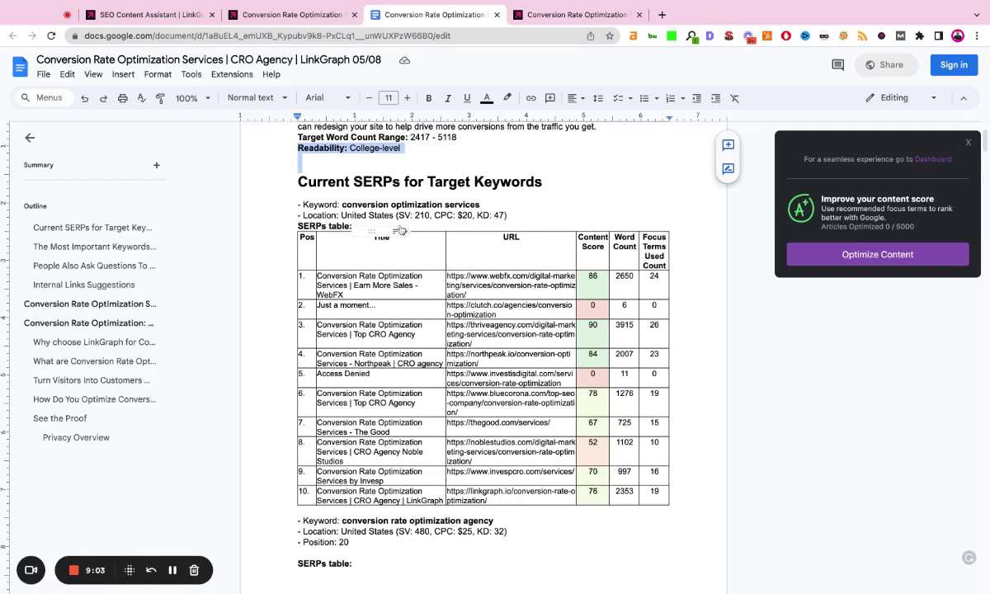
{"action": "left_click_drag", "start_coordinate": [342, 203], "coordinate": [497, 203]}
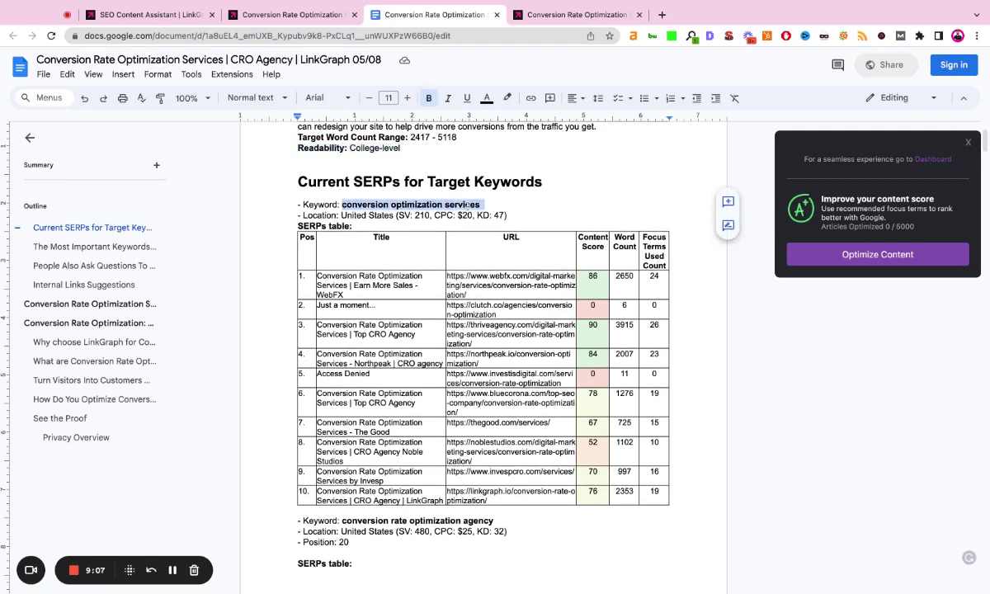
Scroll through the brief's SERP tables, keywords and internal links, then return to the SearchAtlas editor.
{"action": "scroll", "coordinate": [466, 205], "scroll_direction": "down", "scroll_amount": 2}
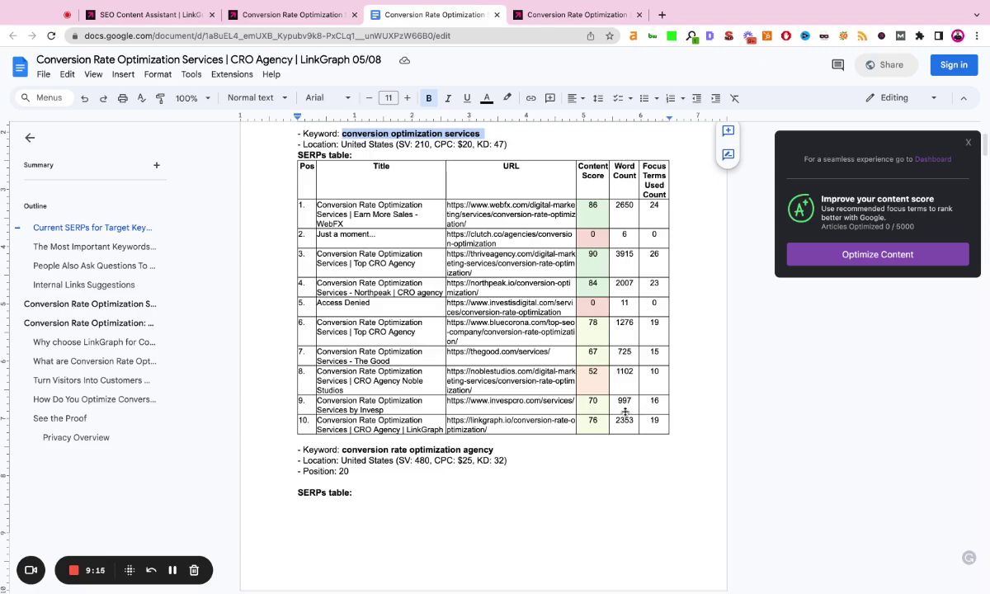
{"action": "scroll", "coordinate": [611, 400], "scroll_direction": "down", "scroll_amount": 3}
{"action": "scroll", "coordinate": [624, 412], "scroll_direction": "down", "scroll_amount": 6}
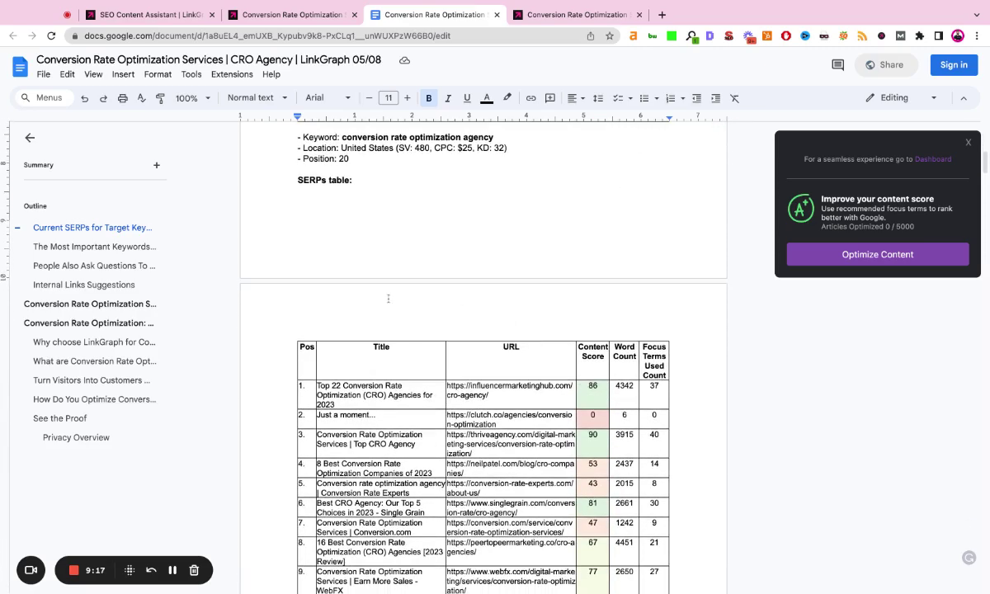
{"action": "scroll", "coordinate": [388, 298], "scroll_direction": "down", "scroll_amount": 4}
{"action": "scroll", "coordinate": [387, 299], "scroll_direction": "down", "scroll_amount": 12}
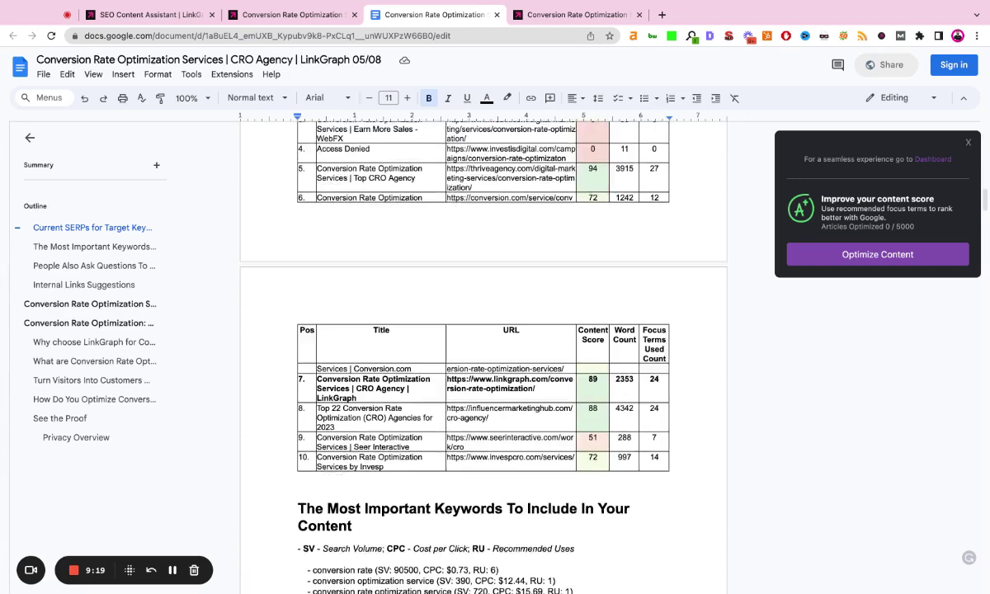
{"action": "scroll", "coordinate": [454, 330], "scroll_direction": "down", "scroll_amount": 3}
{"action": "left_click_drag", "start_coordinate": [298, 215], "coordinate": [353, 233]}
{"action": "scroll", "coordinate": [296, 207], "scroll_direction": "down", "scroll_amount": 1}
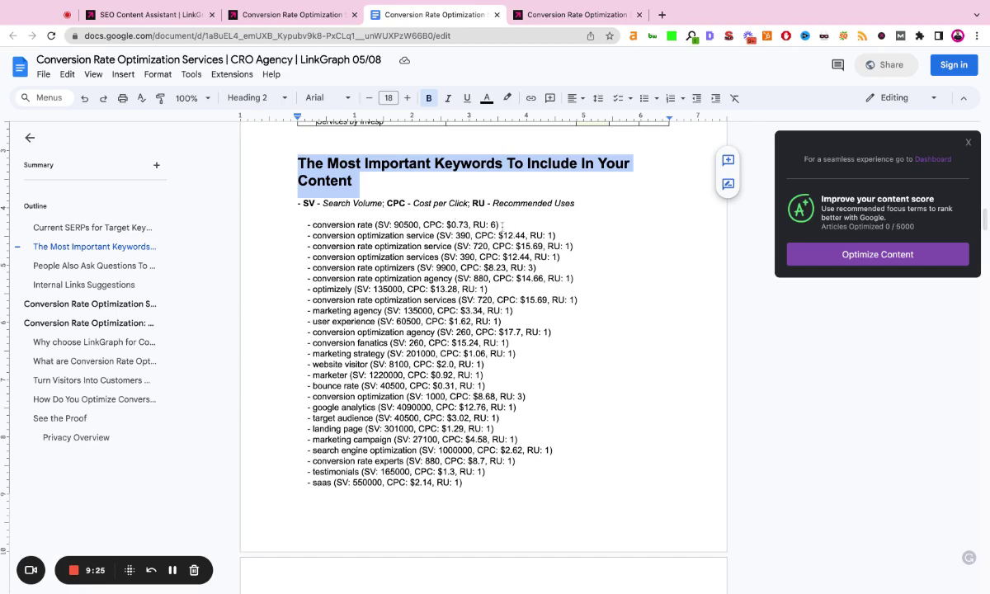
{"action": "scroll", "coordinate": [501, 225], "scroll_direction": "down", "scroll_amount": 15}
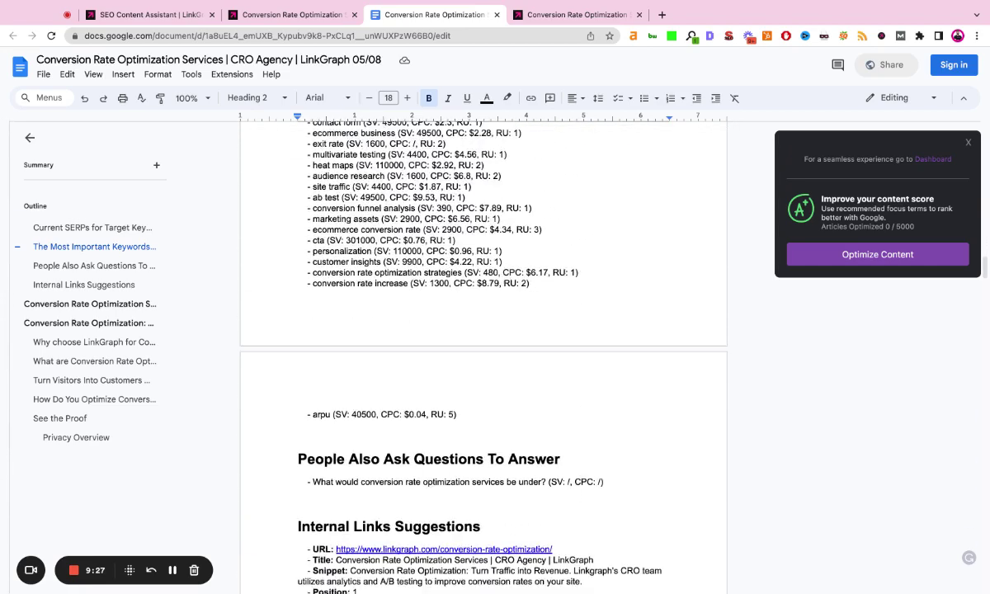
{"action": "scroll", "coordinate": [417, 375], "scroll_direction": "down", "scroll_amount": 5}
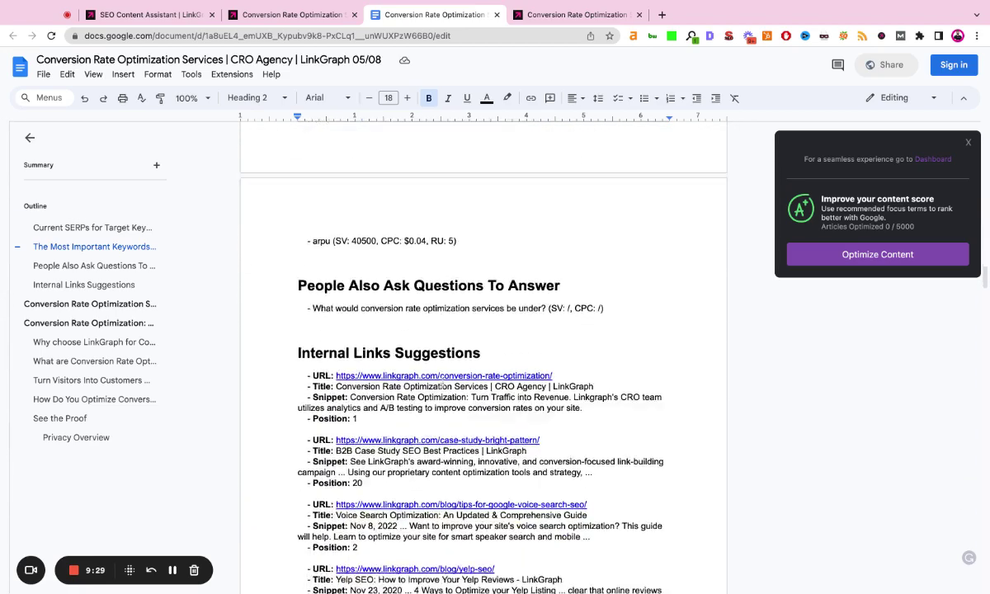
{"action": "scroll", "coordinate": [404, 338], "scroll_direction": "down", "scroll_amount": 10}
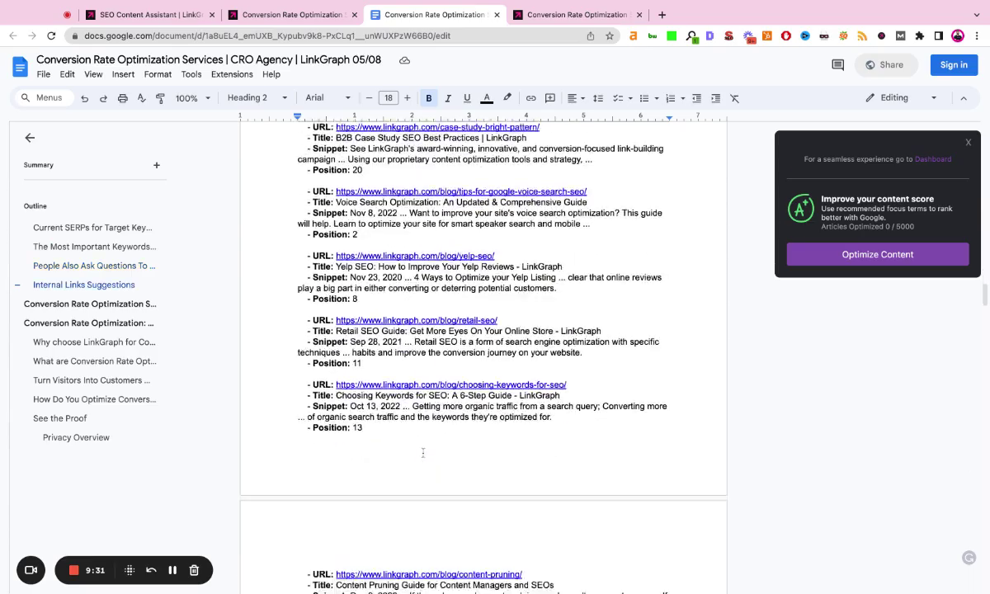
{"action": "scroll", "coordinate": [423, 453], "scroll_direction": "down", "scroll_amount": 5}
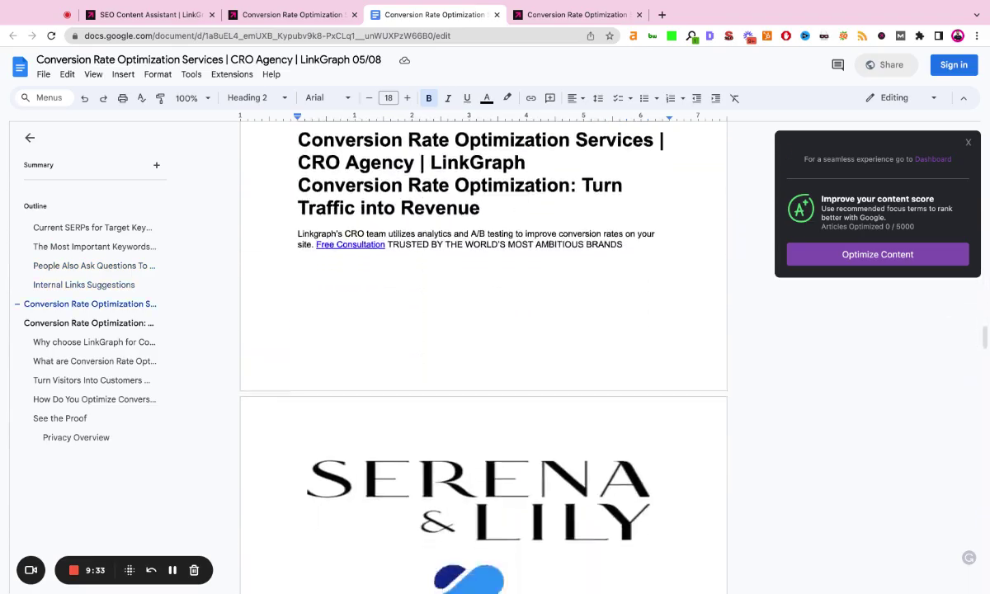
{"action": "scroll", "coordinate": [422, 452], "scroll_direction": "up", "scroll_amount": 10}
{"action": "scroll", "coordinate": [483, 355], "scroll_direction": "up", "scroll_amount": 15}
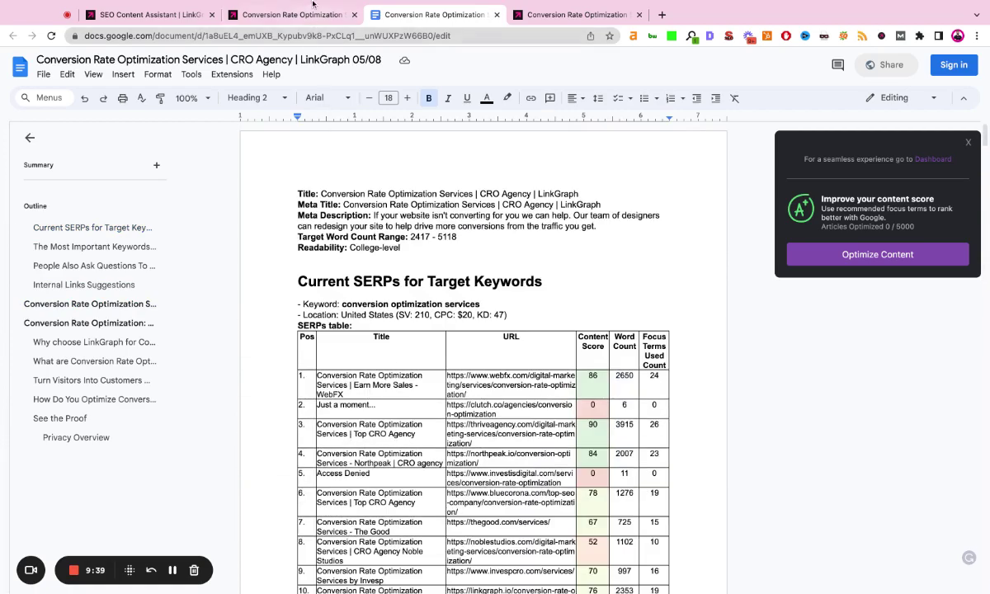
{"action": "left_click", "coordinate": [293, 15]}
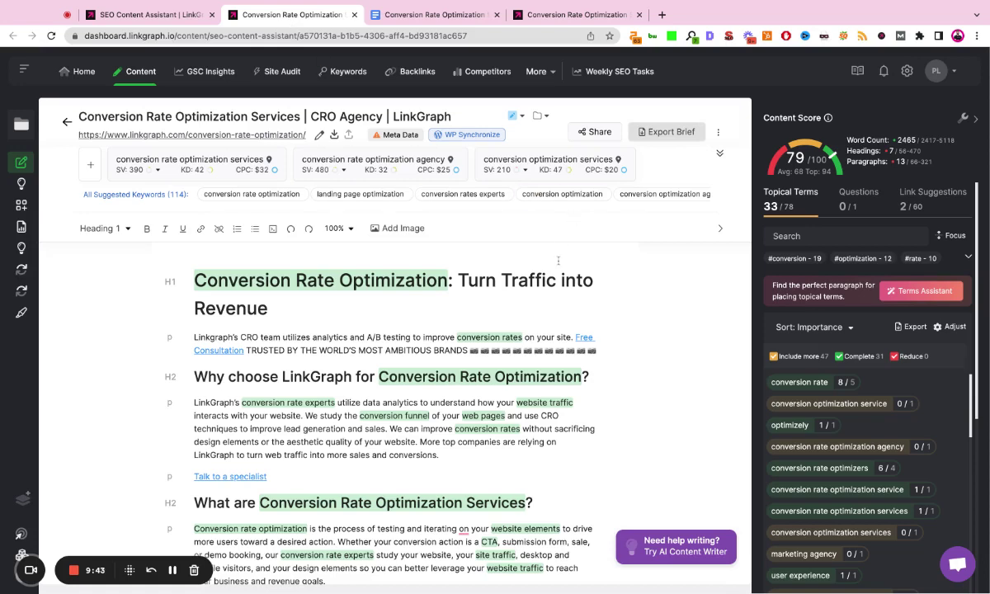
View the suggested question, then browse linkgraph.com internal links like the Yelp SEO and Retail SEO posts.
{"action": "left_click", "coordinate": [857, 198]}
{"action": "mouse_move", "coordinate": [840, 276]}
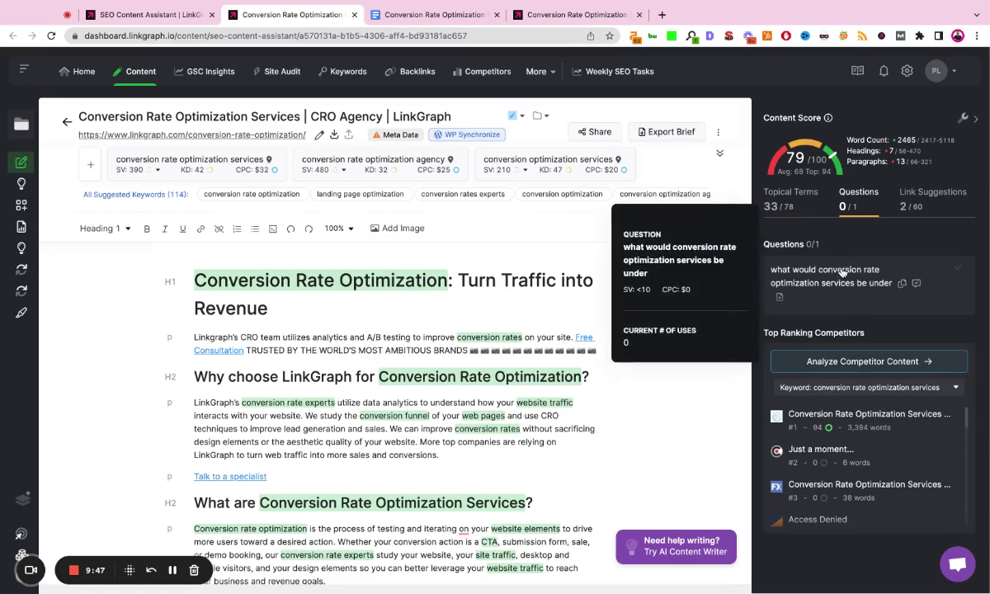
{"action": "left_click", "coordinate": [926, 194]}
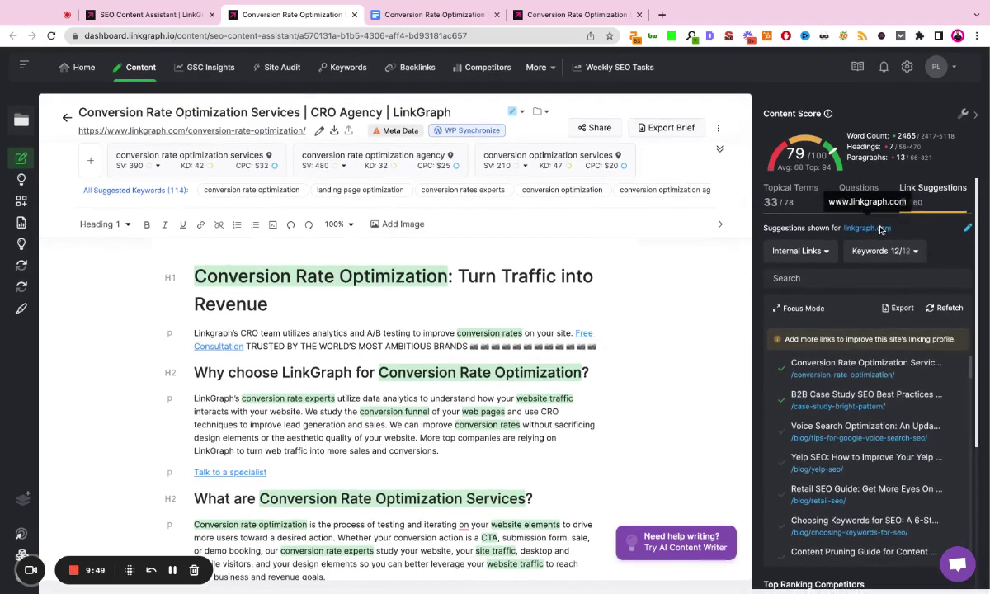
{"action": "scroll", "coordinate": [866, 313], "scroll_direction": "down", "scroll_amount": 2}
{"action": "mouse_move", "coordinate": [833, 346]}
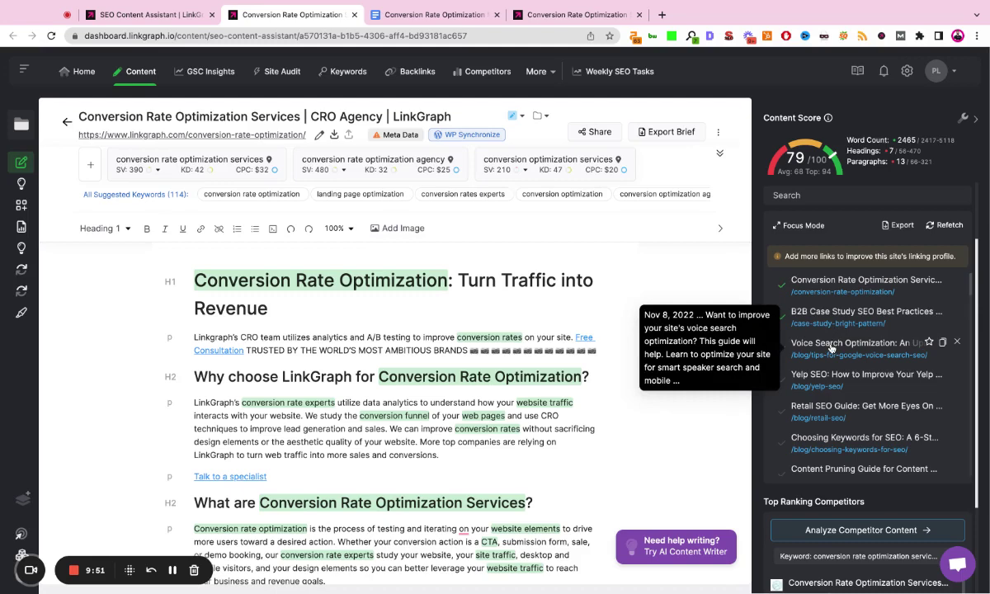
{"action": "mouse_move", "coordinate": [832, 376]}
{"action": "scroll", "coordinate": [832, 376], "scroll_direction": "down", "scroll_amount": 2}
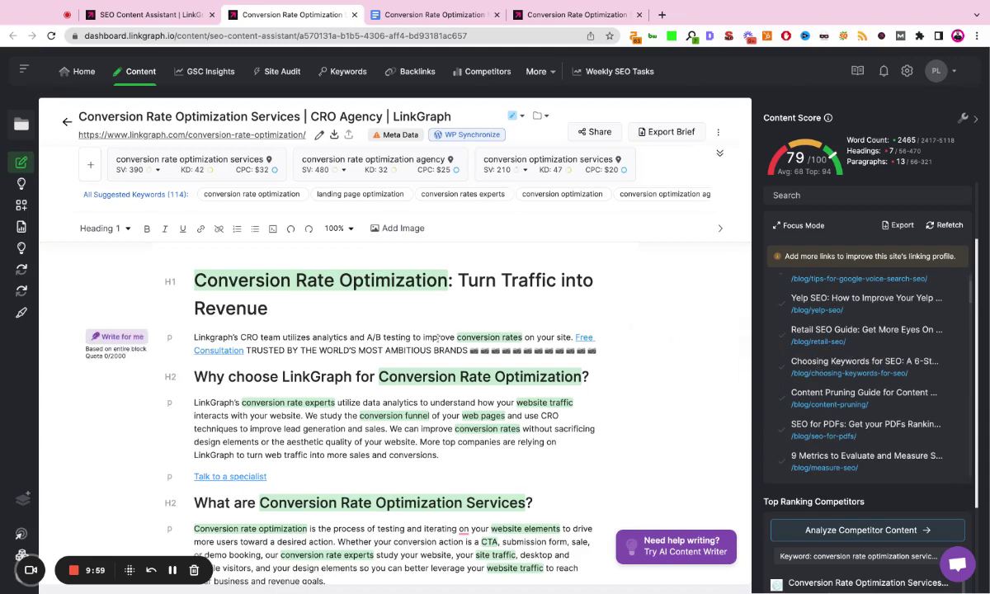
{"action": "scroll", "coordinate": [873, 400], "scroll_direction": "up", "scroll_amount": 3}
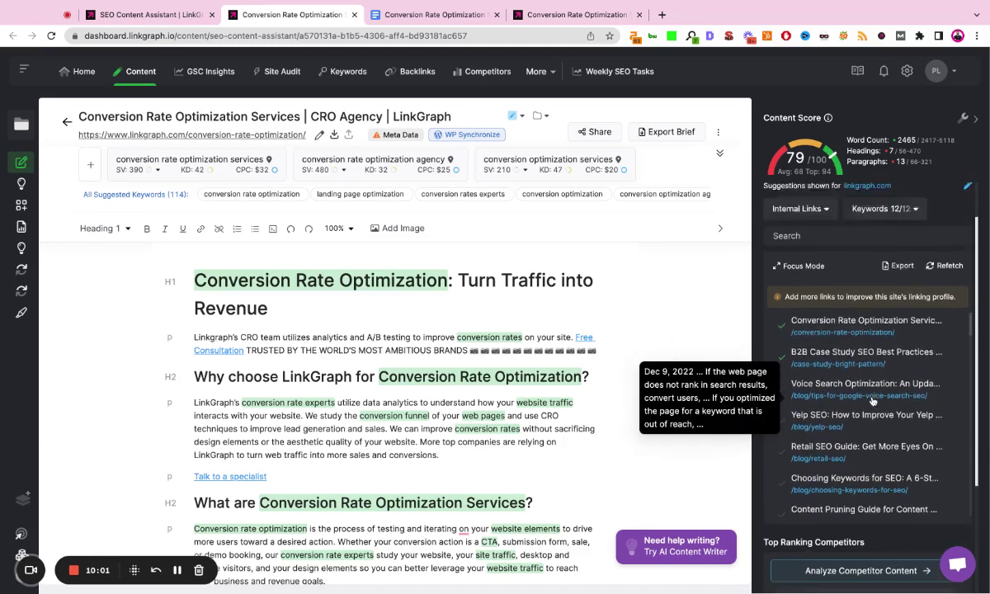
{"action": "scroll", "coordinate": [872, 400], "scroll_direction": "up", "scroll_amount": 2}
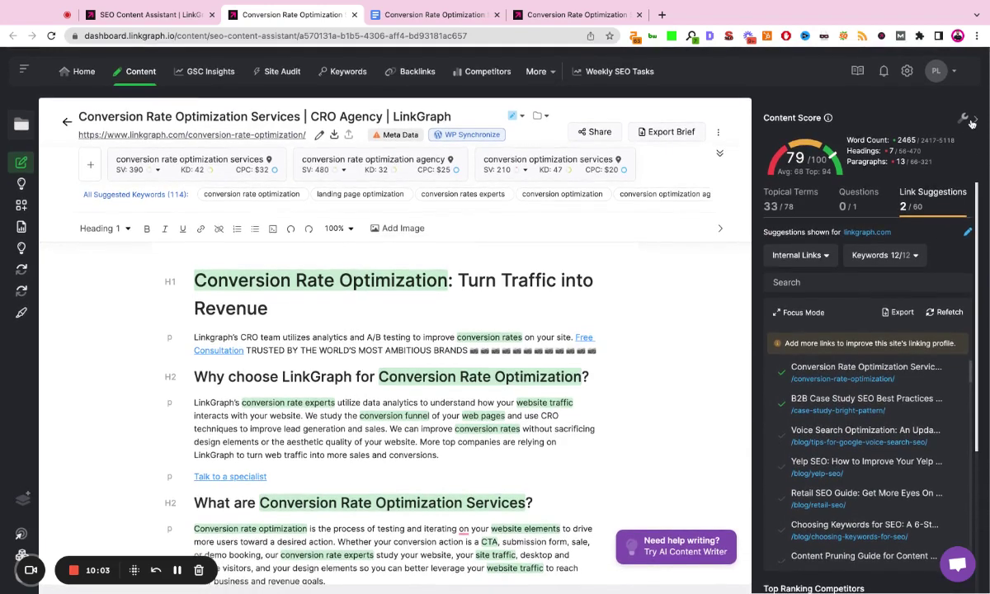
{"action": "left_click", "coordinate": [971, 122]}
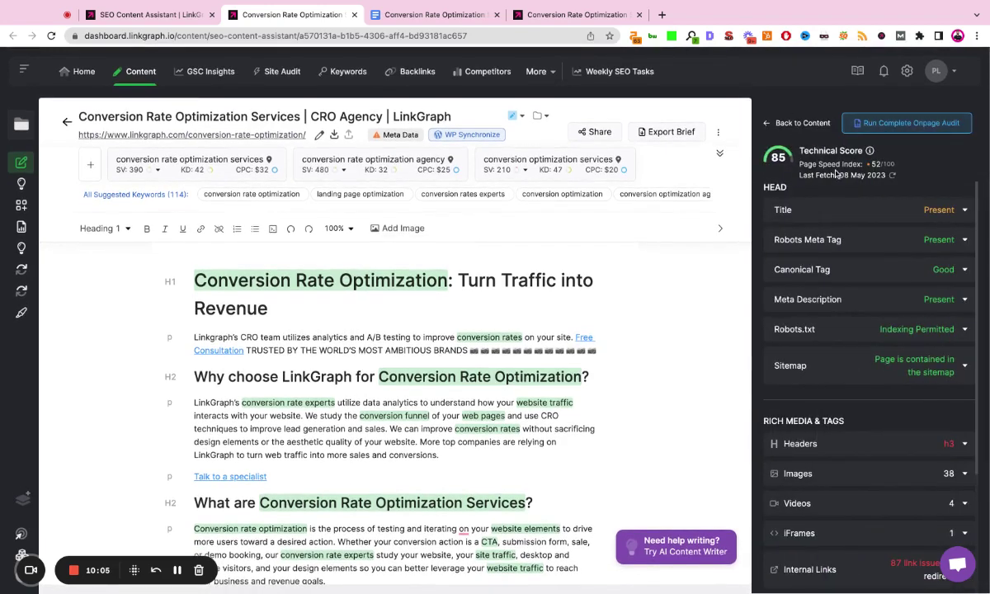
{"action": "left_click", "coordinate": [829, 216]}
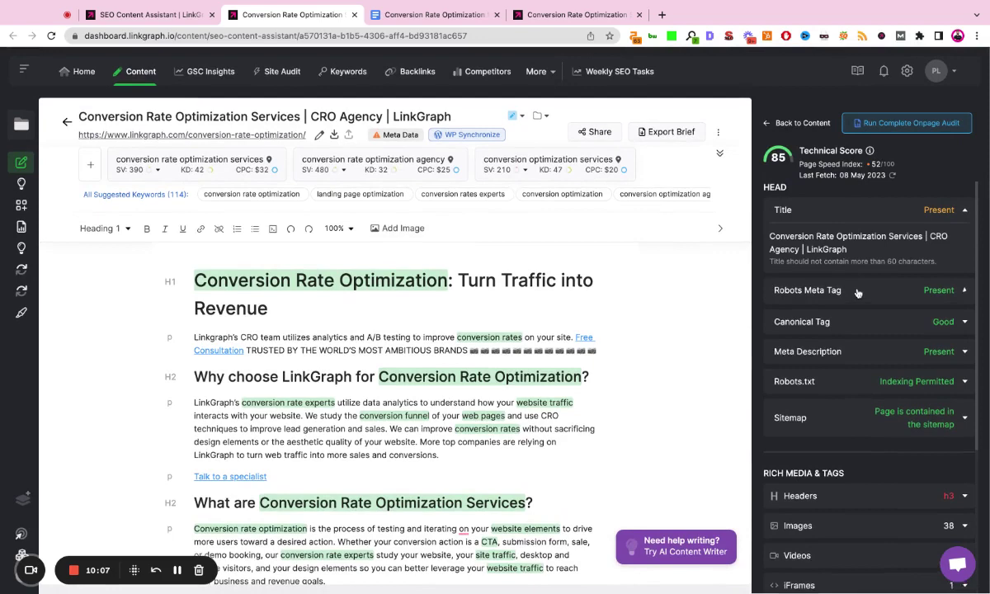
{"action": "left_click", "coordinate": [855, 291]}
{"action": "left_click", "coordinate": [867, 362]}
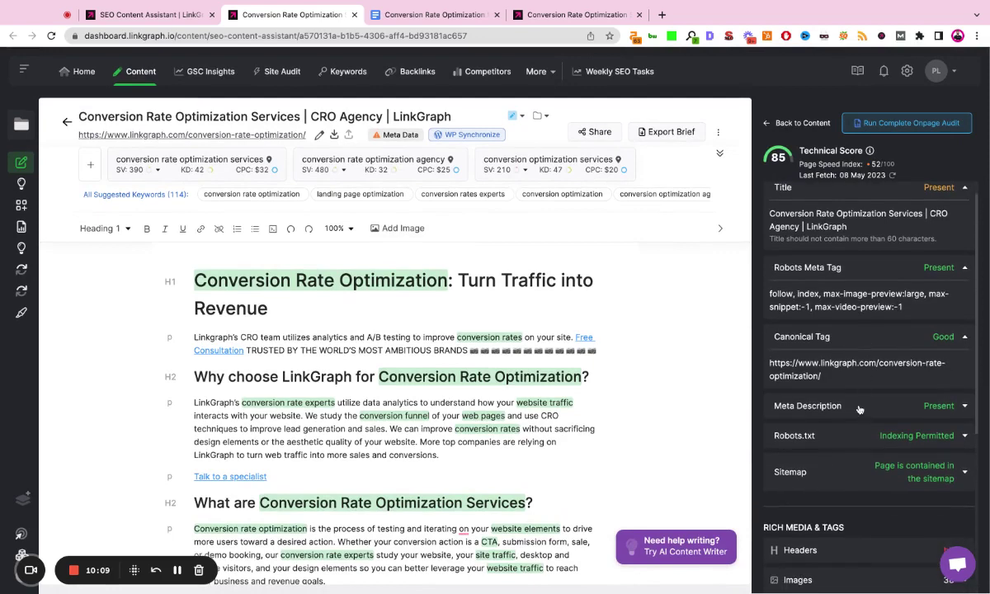
{"action": "scroll", "coordinate": [875, 239], "scroll_direction": "down", "scroll_amount": 1}
{"action": "left_click", "coordinate": [817, 408]}
{"action": "left_click", "coordinate": [791, 479]}
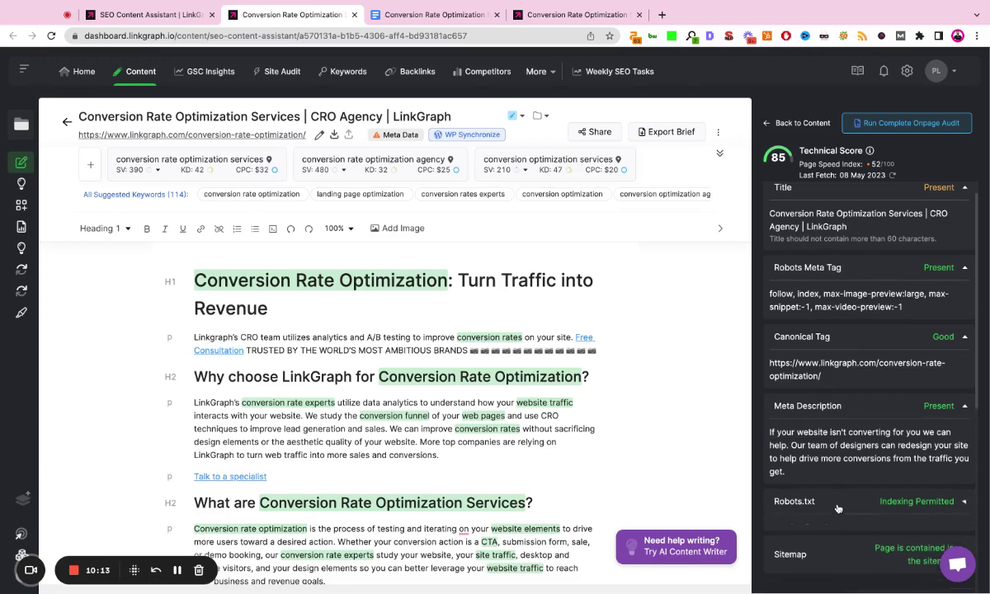
{"action": "scroll", "coordinate": [787, 477], "scroll_direction": "down", "scroll_amount": 3}
{"action": "left_click", "coordinate": [836, 456]}
{"action": "scroll", "coordinate": [836, 453], "scroll_direction": "down", "scroll_amount": 3}
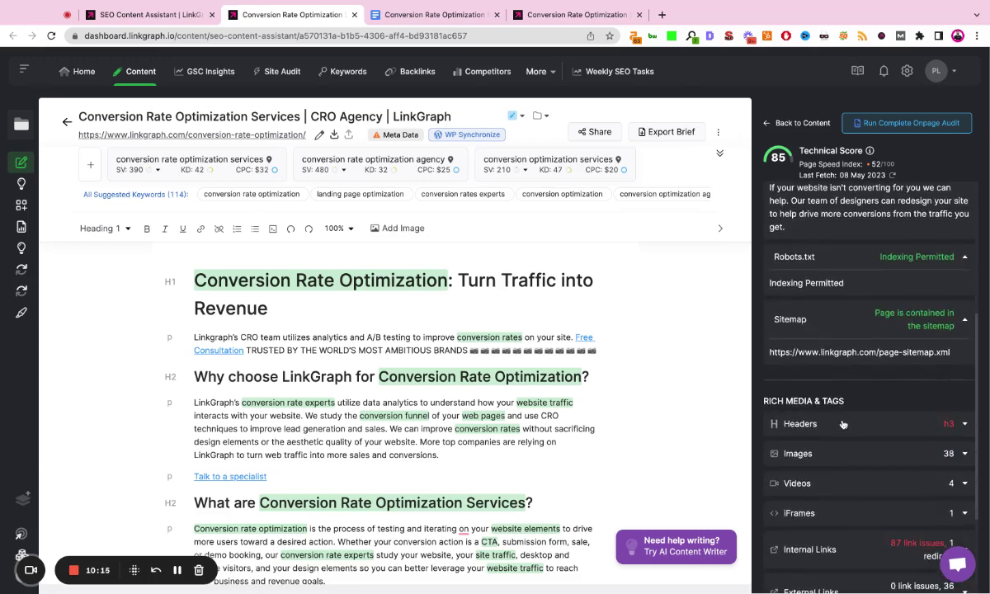
{"action": "left_click", "coordinate": [837, 421]}
{"action": "scroll", "coordinate": [837, 417], "scroll_direction": "down", "scroll_amount": 2}
{"action": "left_click", "coordinate": [841, 402]}
{"action": "scroll", "coordinate": [841, 405], "scroll_direction": "down", "scroll_amount": 5}
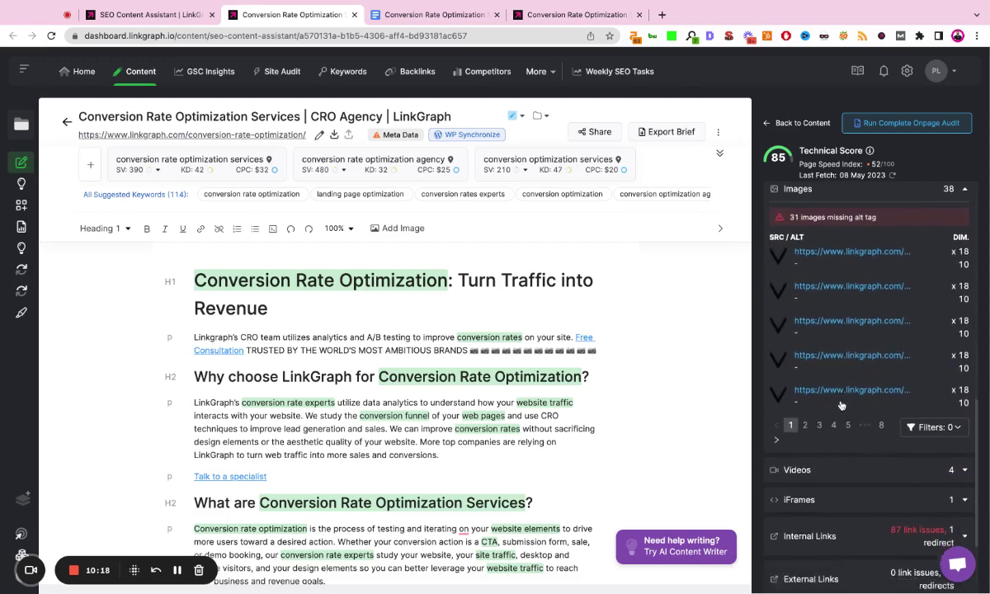
{"action": "scroll", "coordinate": [866, 396], "scroll_direction": "down", "scroll_amount": 1}
{"action": "left_click", "coordinate": [844, 498]}
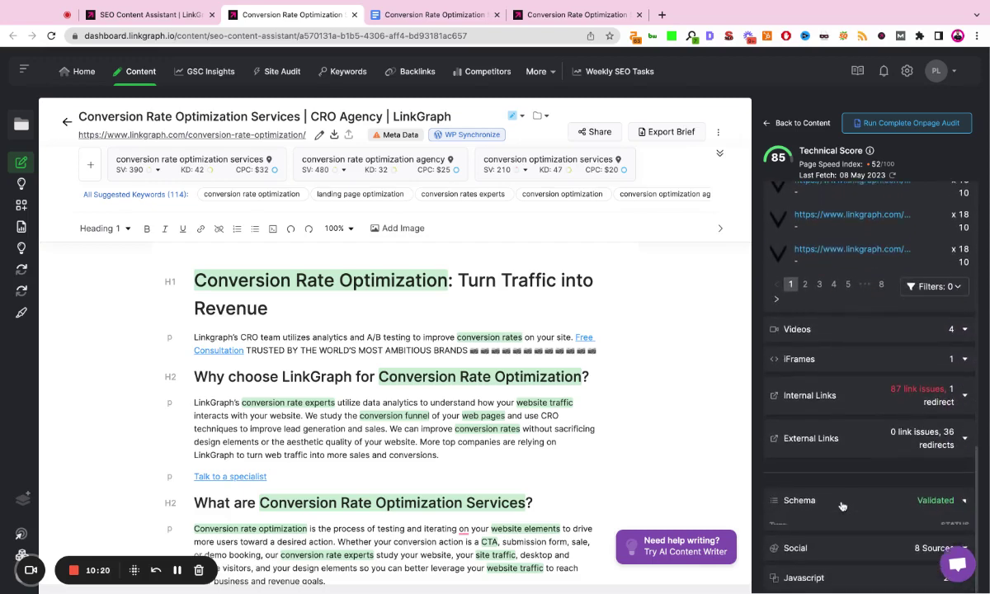
{"action": "scroll", "coordinate": [843, 503], "scroll_direction": "up", "scroll_amount": 10}
{"action": "scroll", "coordinate": [841, 506], "scroll_direction": "up", "scroll_amount": 5}
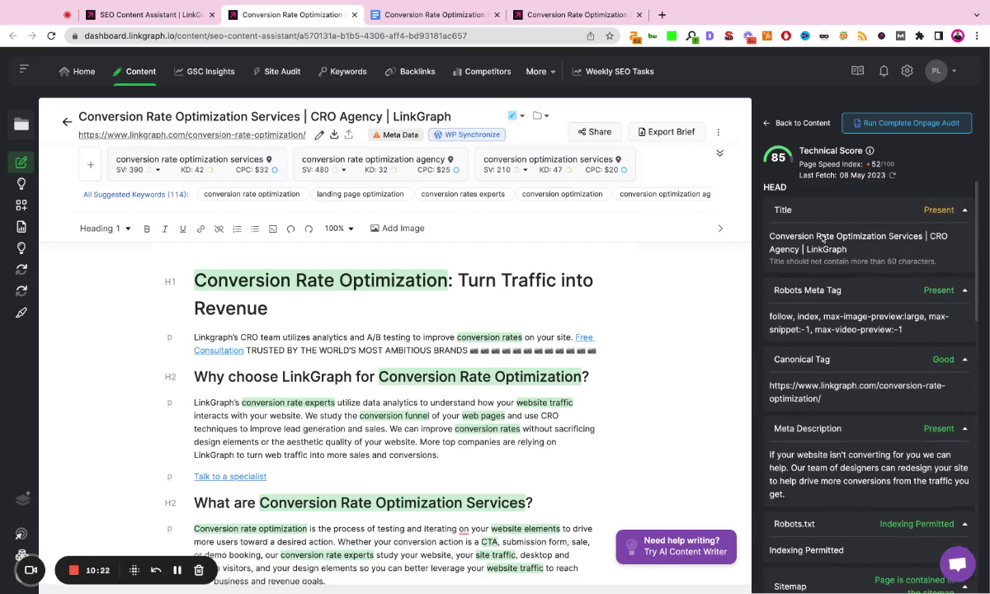
{"action": "left_click", "coordinate": [796, 123]}
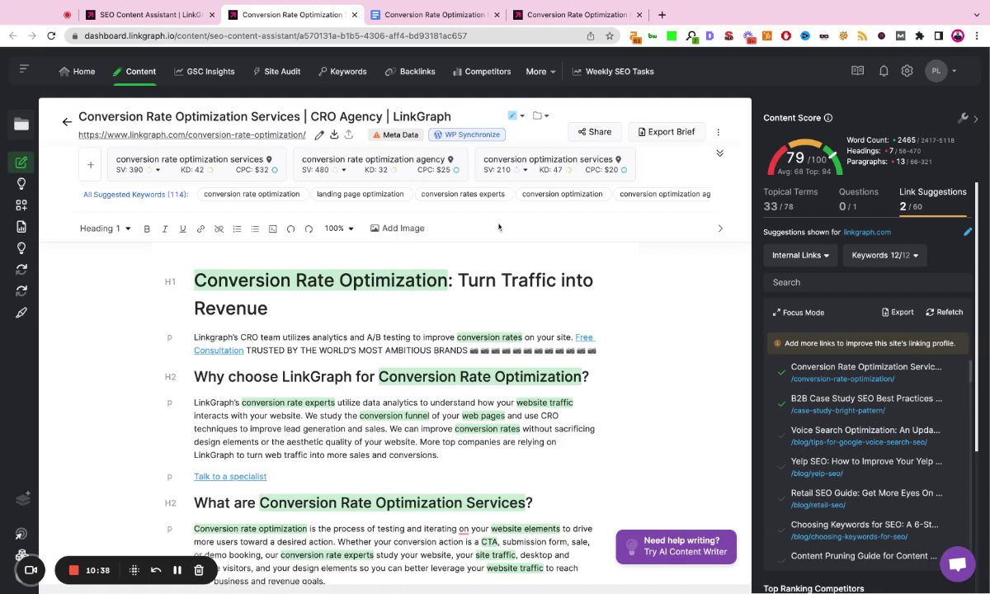
Search stock images for 'website design' and scroll down to load more photo results.
{"action": "left_click", "coordinate": [386, 231]}
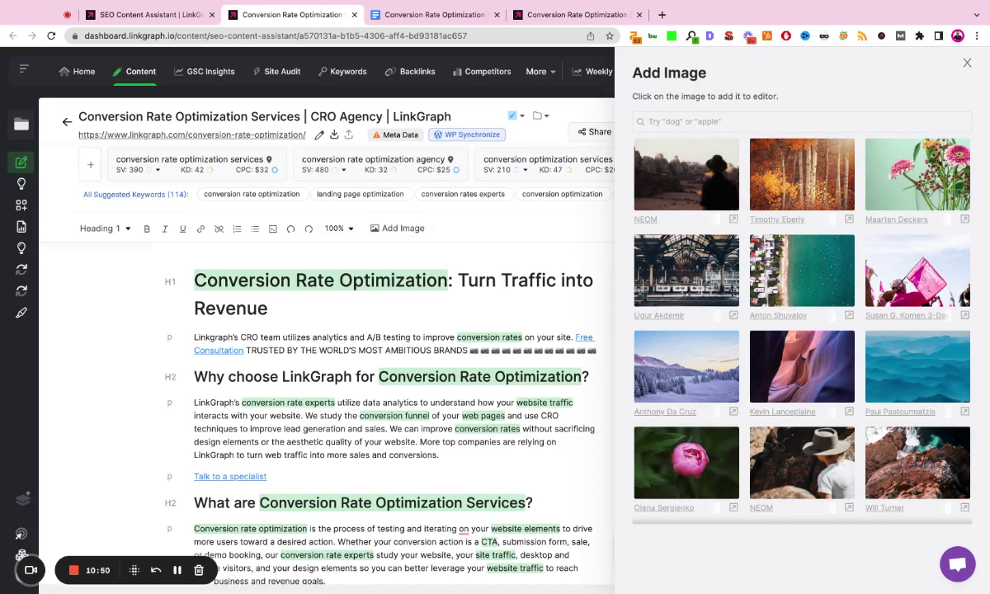
{"action": "type", "text": "website design"}
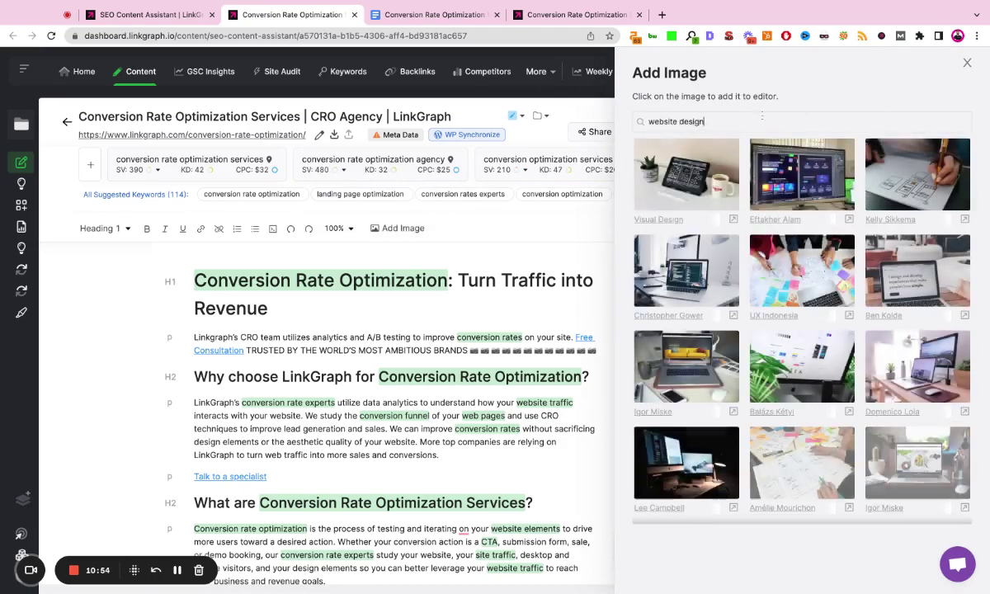
{"action": "scroll", "coordinate": [765, 316], "scroll_direction": "down", "scroll_amount": 2}
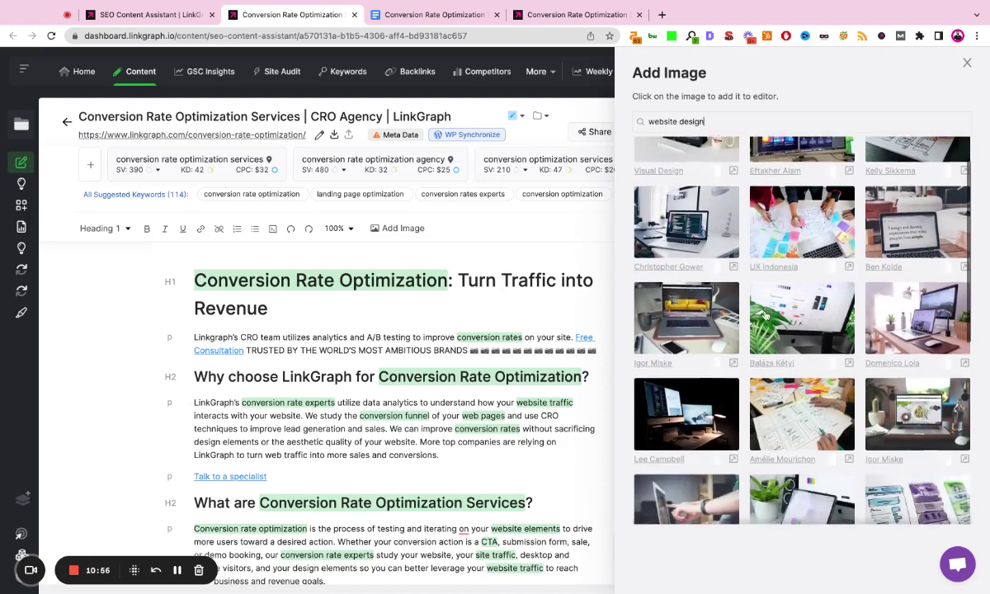
{"action": "scroll", "coordinate": [765, 315], "scroll_direction": "down", "scroll_amount": 3}
{"action": "scroll", "coordinate": [683, 323], "scroll_direction": "down", "scroll_amount": 2}
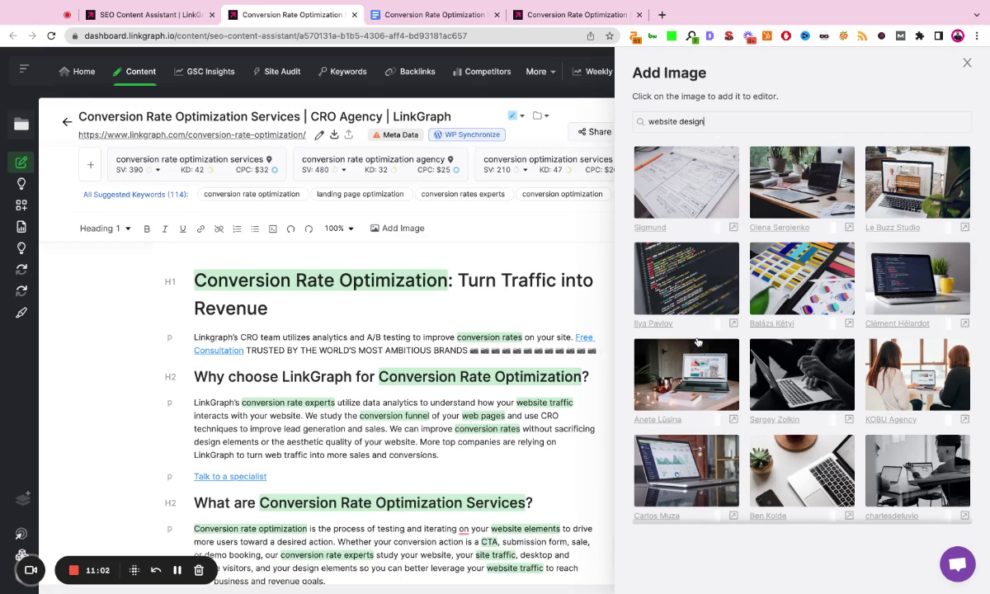
{"action": "scroll", "coordinate": [656, 314], "scroll_direction": "down", "scroll_amount": 1}
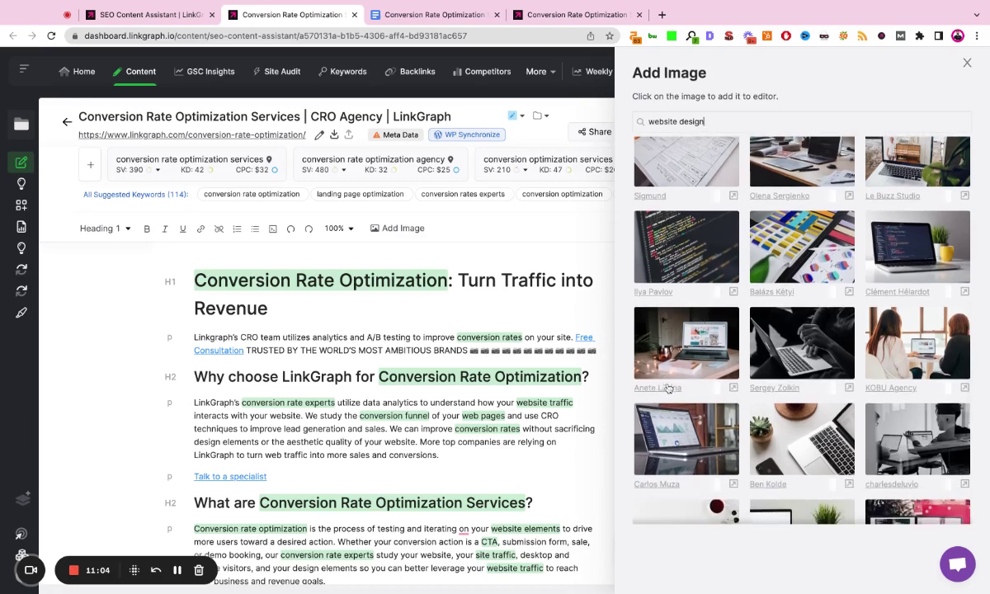
Open a photo credit's Unsplash profile and scroll through the photographer's page.
{"action": "left_click", "coordinate": [766, 389]}
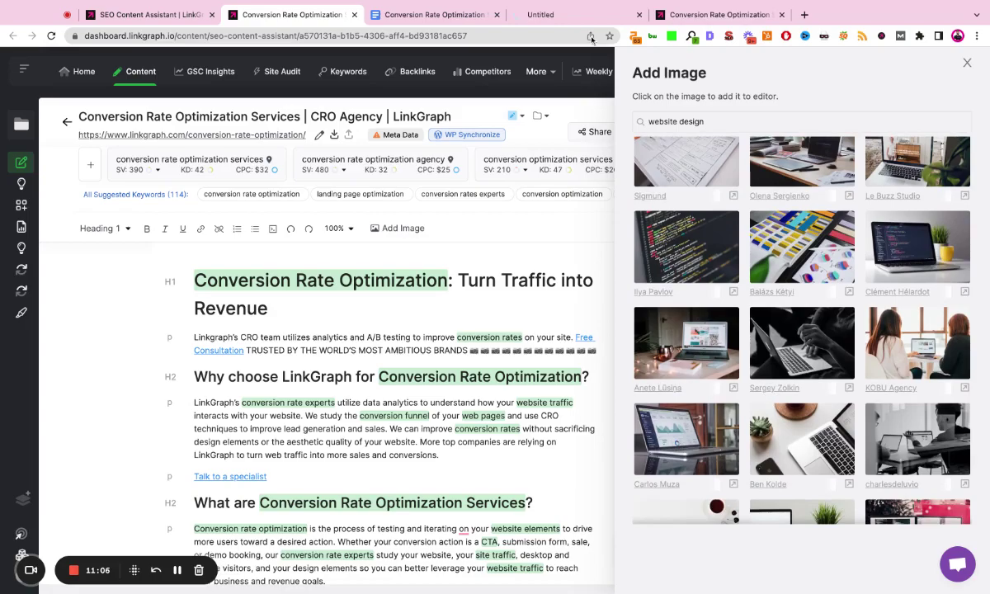
{"action": "left_click", "coordinate": [537, 15]}
{"action": "scroll", "coordinate": [402, 272], "scroll_direction": "down", "scroll_amount": 15}
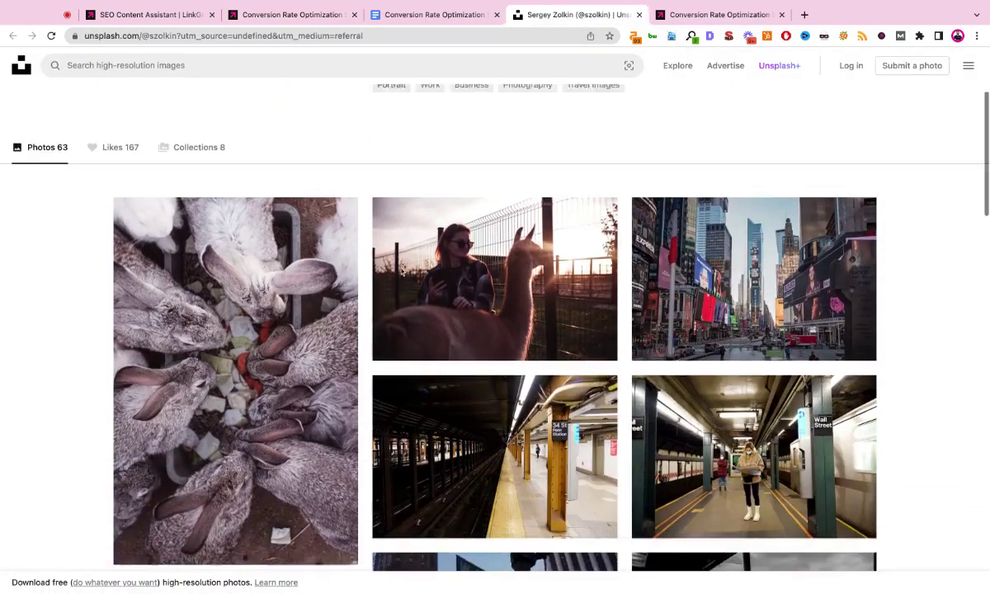
{"action": "scroll", "coordinate": [402, 272], "scroll_direction": "down", "scroll_amount": 10}
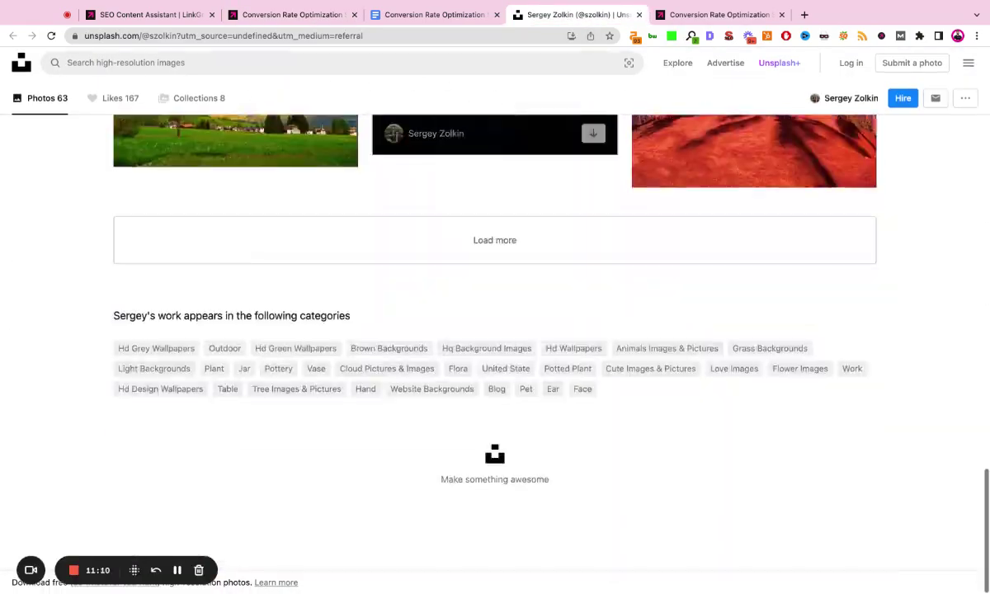
{"action": "scroll", "coordinate": [495, 330], "scroll_direction": "up", "scroll_amount": 20}
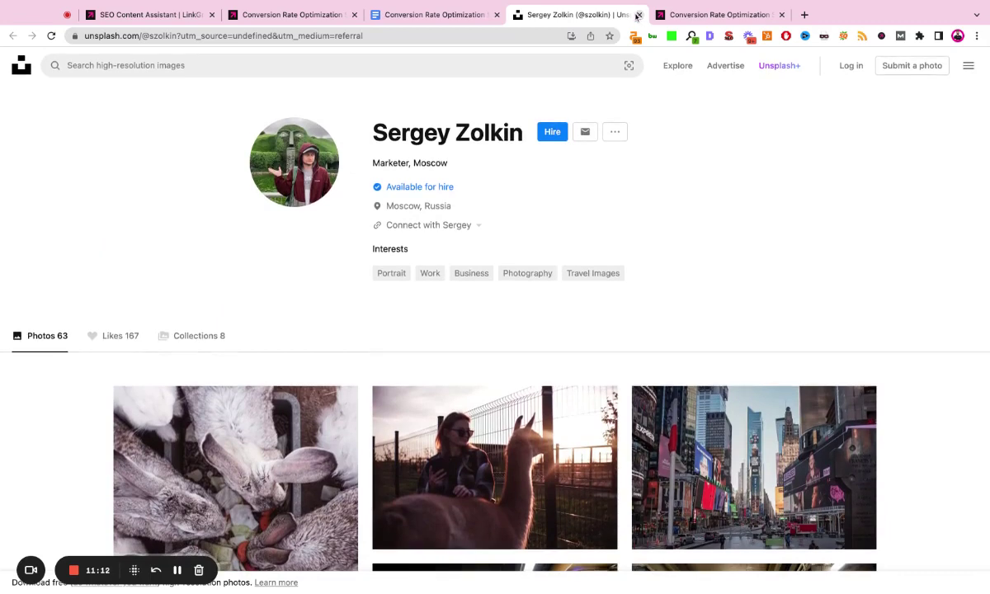
Close the Unsplash profile and return to the exported CRO brief in Google Docs.
{"action": "left_click", "coordinate": [638, 15]}
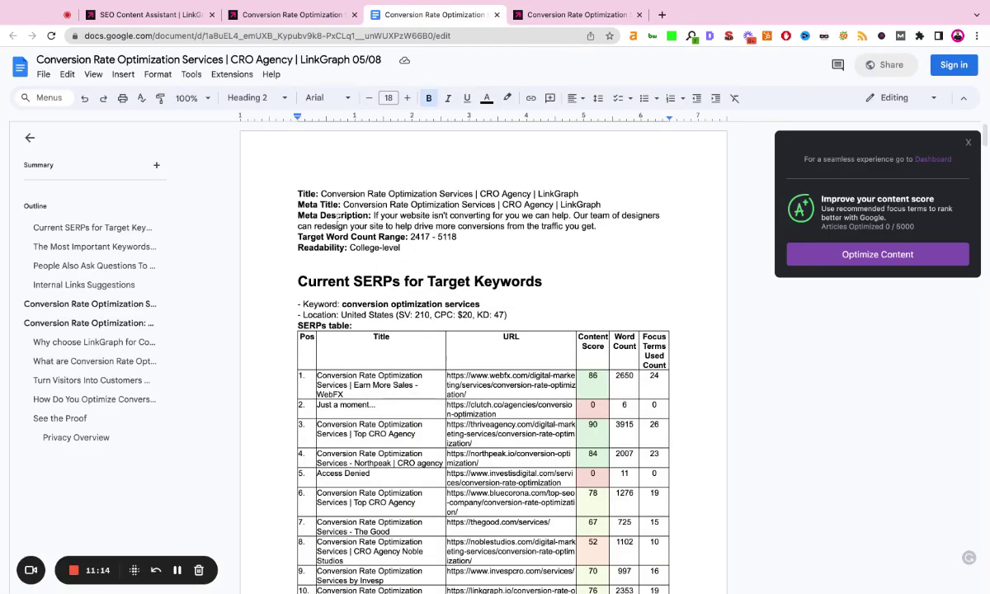
{"action": "left_click", "coordinate": [246, 16]}
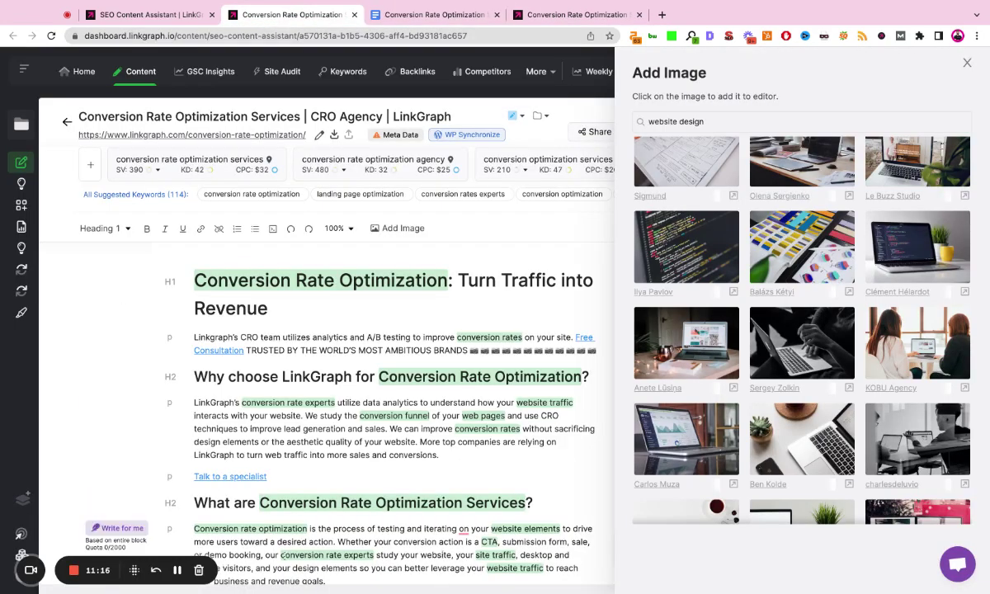
{"action": "left_click", "coordinate": [429, 15]}
Create a new blank Google Doc in a new browser tab via the Google apps grid.
{"action": "left_click", "coordinate": [43, 74]}
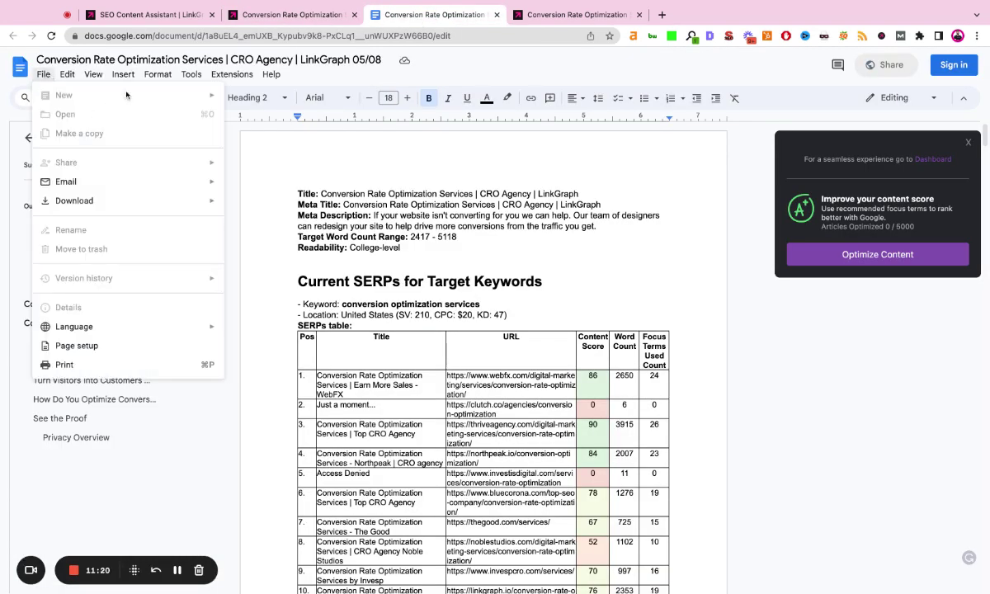
{"action": "left_click", "coordinate": [662, 14]}
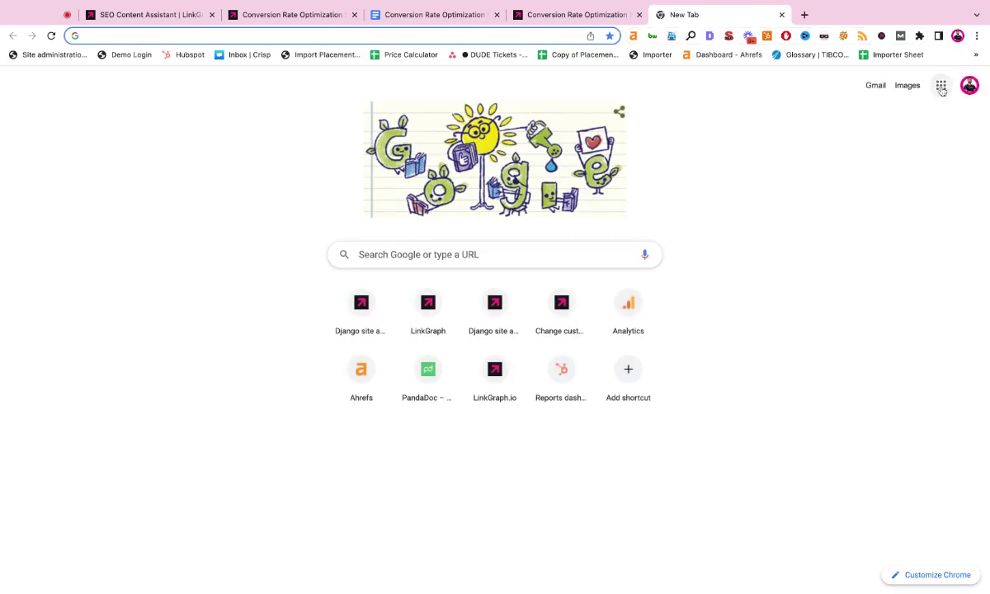
{"action": "left_click", "coordinate": [941, 86]}
{"action": "left_click", "coordinate": [832, 194]}
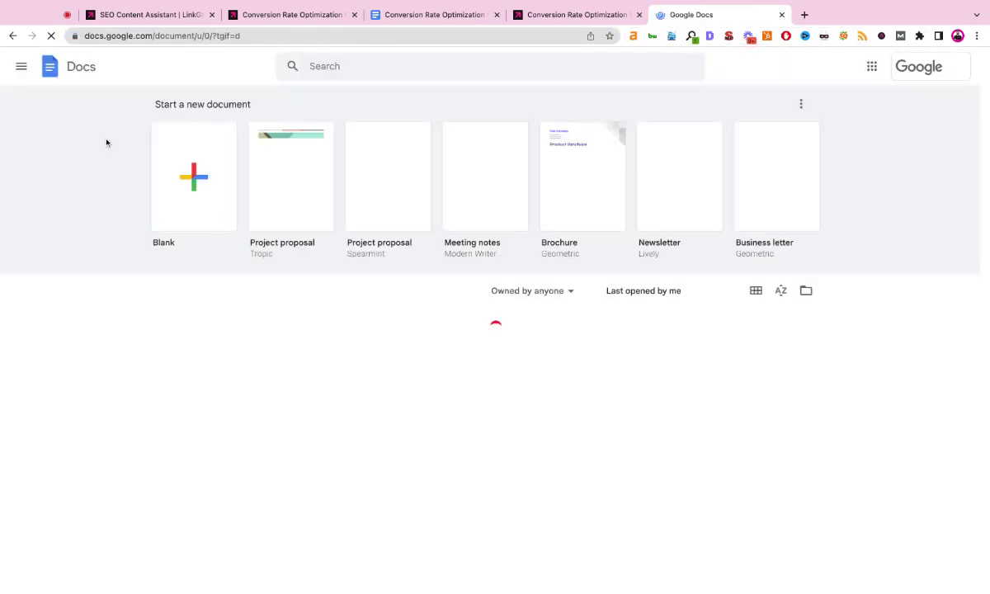
{"action": "left_click", "coordinate": [172, 171]}
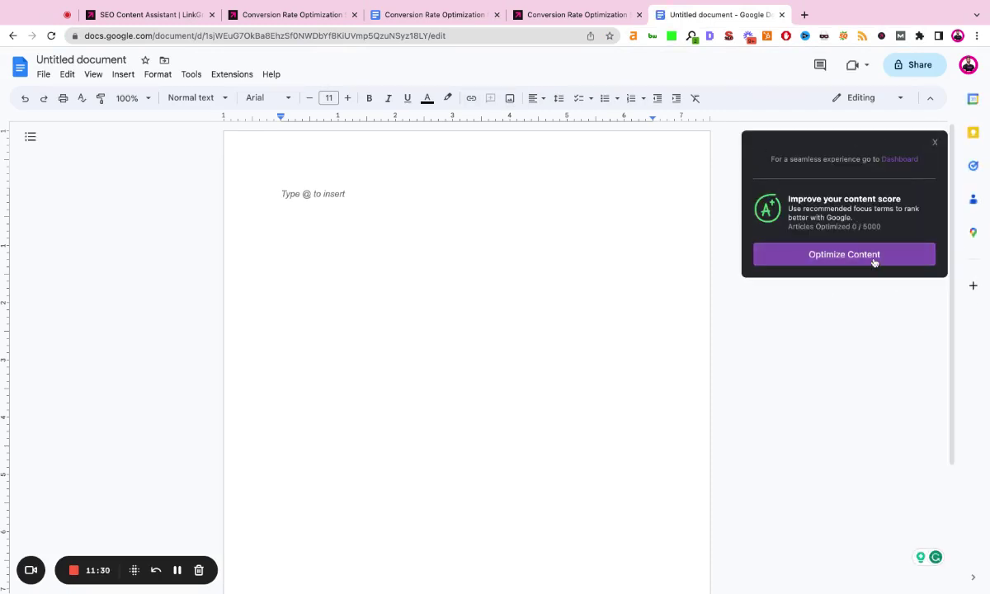
Expand the LinkGraph Insights panel, then close the image picker and show topical terms in the CRO editor.
{"action": "left_click", "coordinate": [873, 256]}
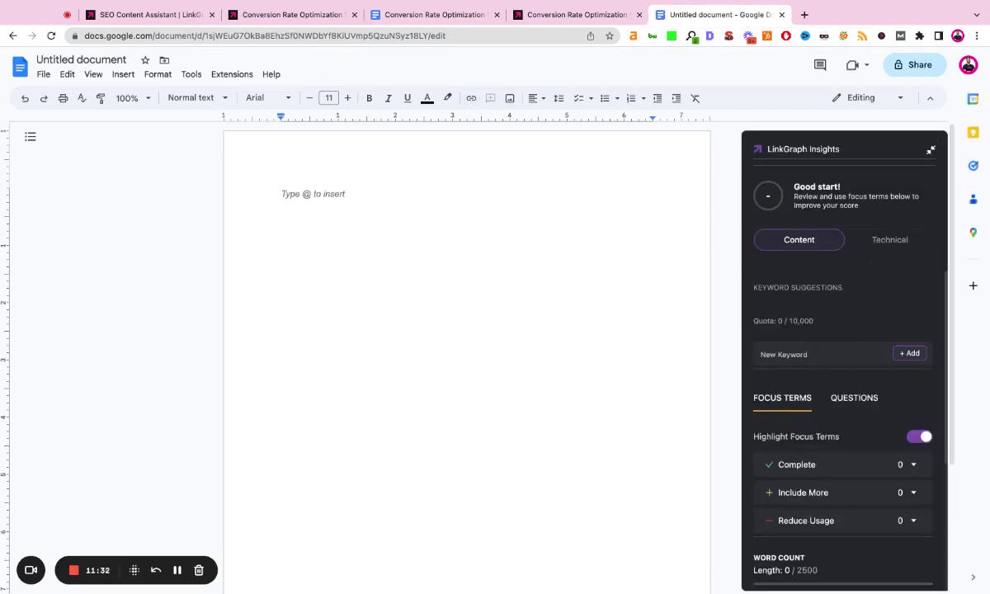
{"action": "scroll", "coordinate": [768, 324], "scroll_direction": "down", "scroll_amount": 2}
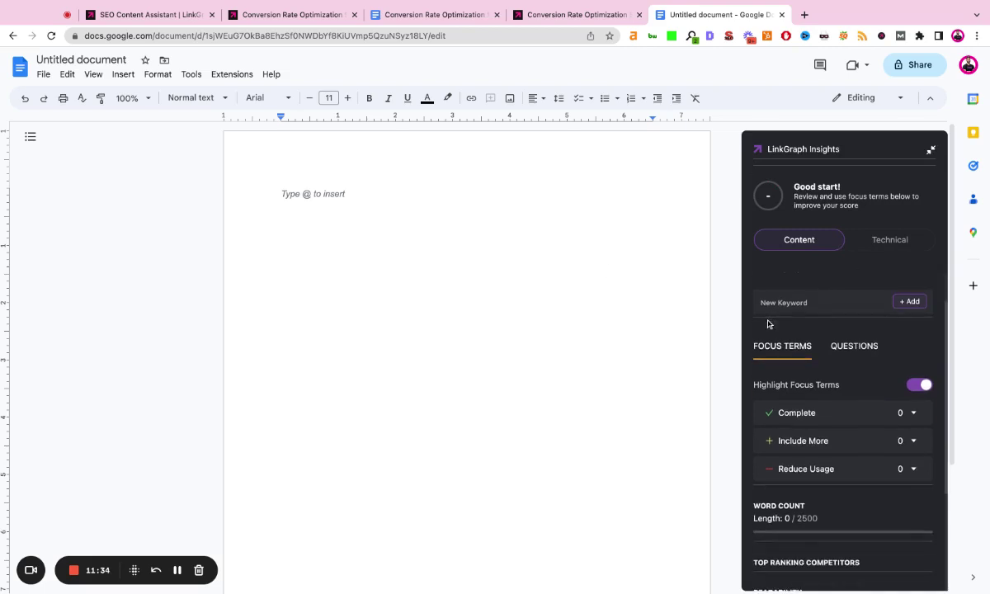
{"action": "left_click", "coordinate": [293, 20]}
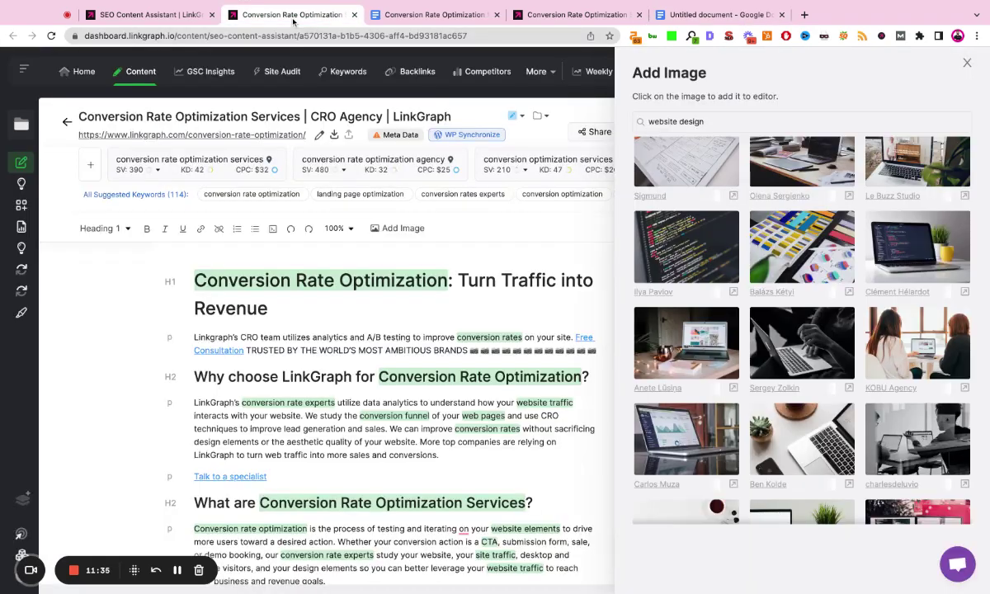
{"action": "left_click", "coordinate": [967, 62]}
{"action": "left_click", "coordinate": [787, 206]}
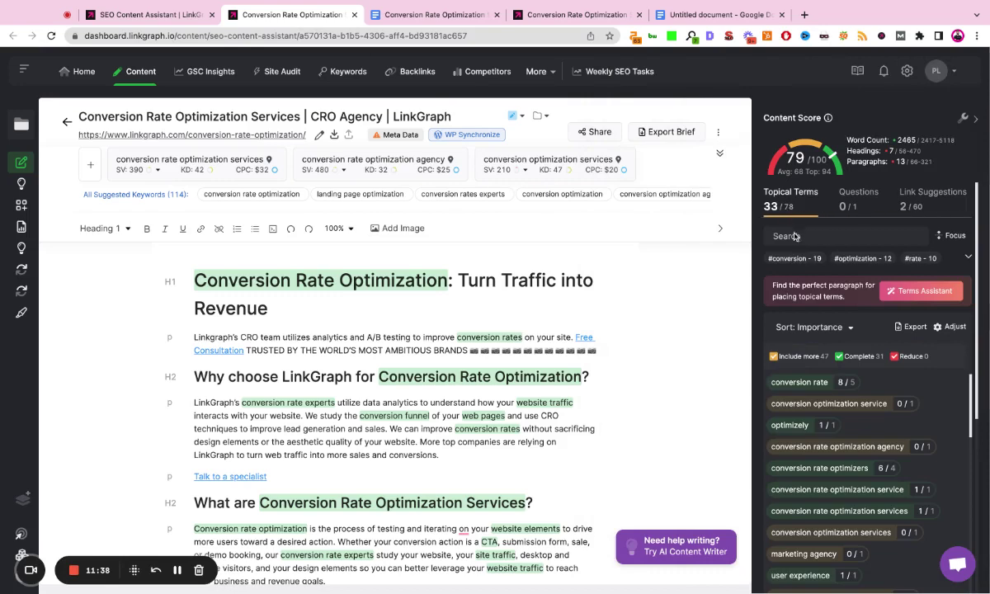
Add 'cro agency' as a target keyword in the new document's LinkGraph Insights panel.
{"action": "left_click", "coordinate": [660, 18]}
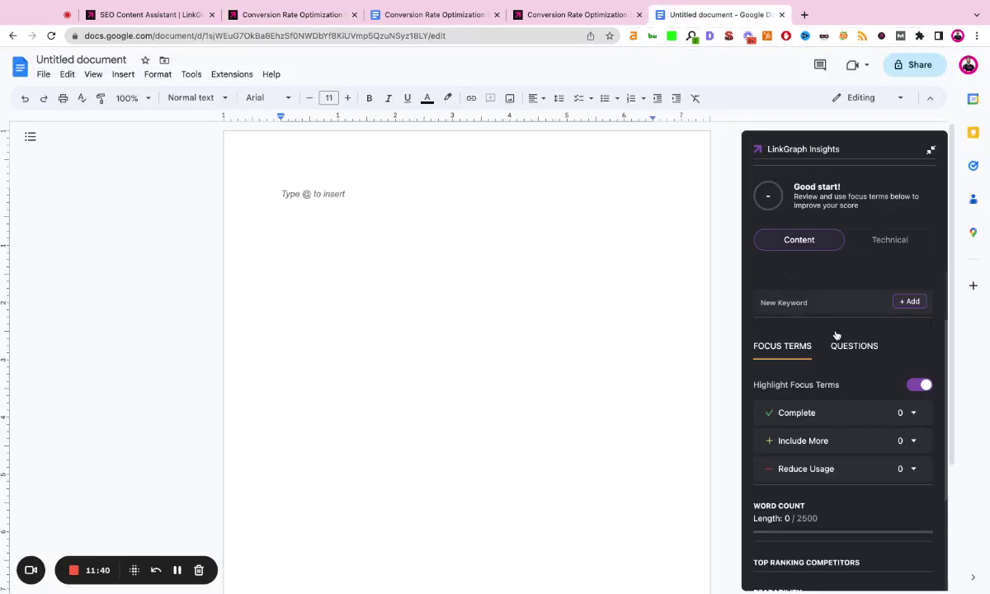
{"action": "type", "text": "cro agency"}
{"action": "left_click", "coordinate": [912, 304]}
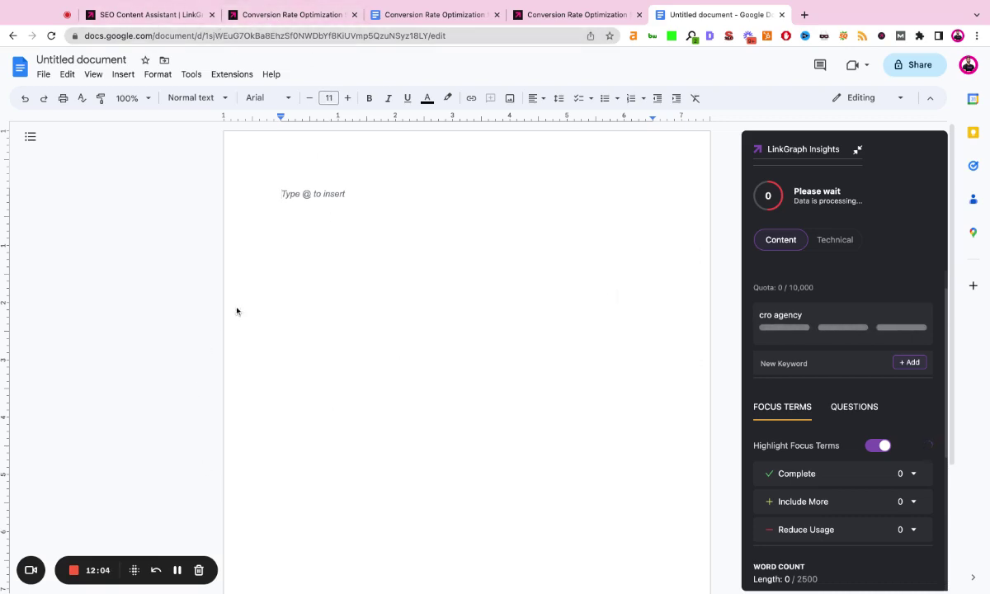
{"action": "left_click", "coordinate": [280, 15]}
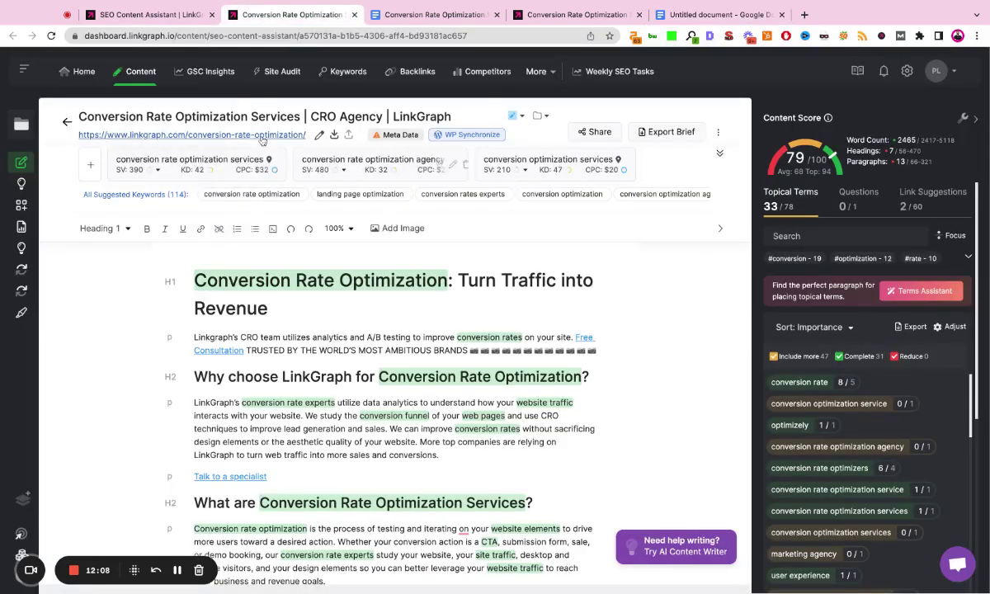
{"action": "left_click", "coordinate": [262, 135]}
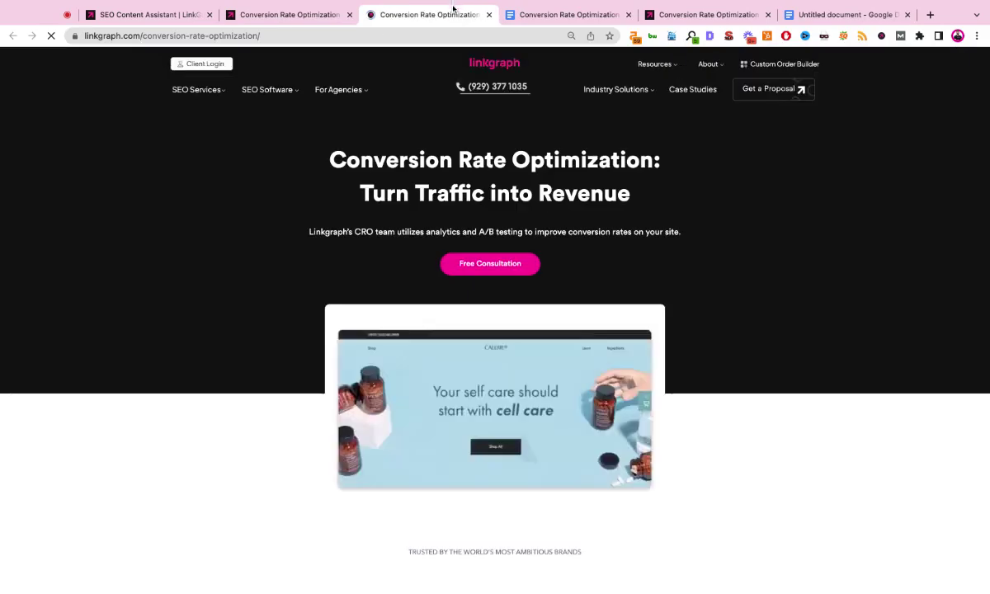
{"action": "left_click", "coordinate": [485, 14]}
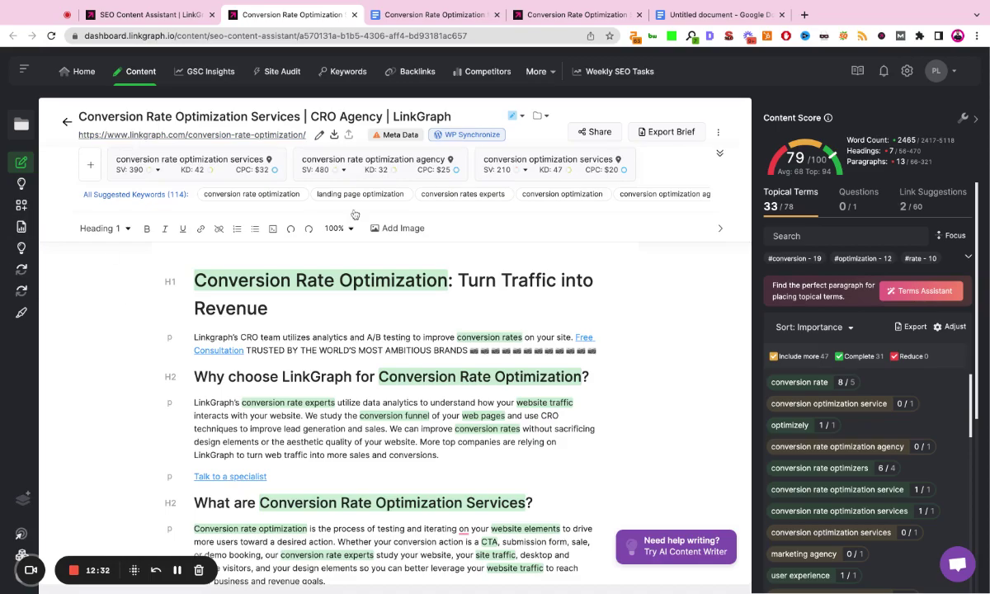
{"action": "scroll", "coordinate": [543, 350], "scroll_direction": "down", "scroll_amount": 10}
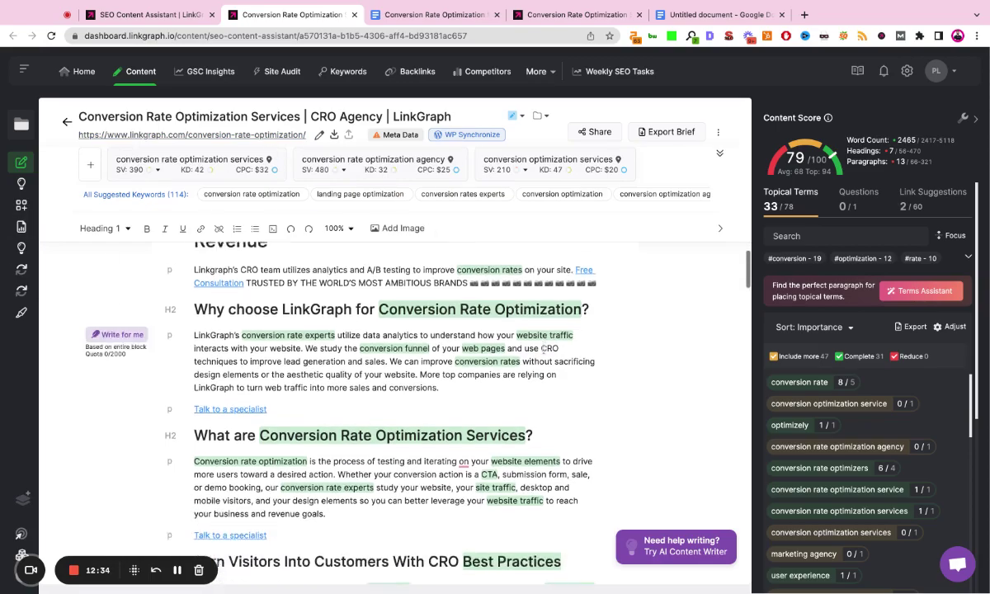
{"action": "scroll", "coordinate": [513, 330], "scroll_direction": "up", "scroll_amount": 2}
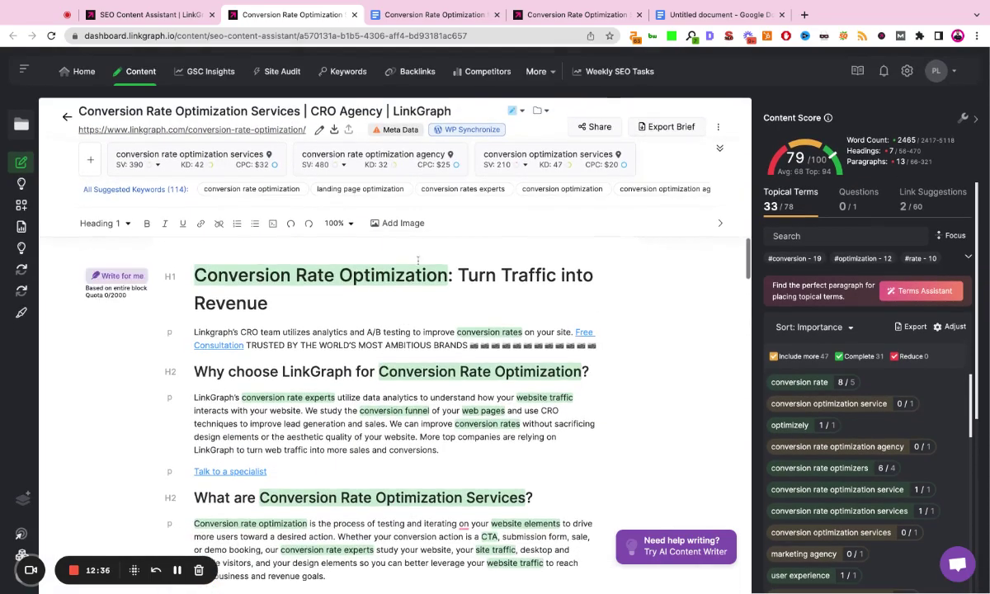